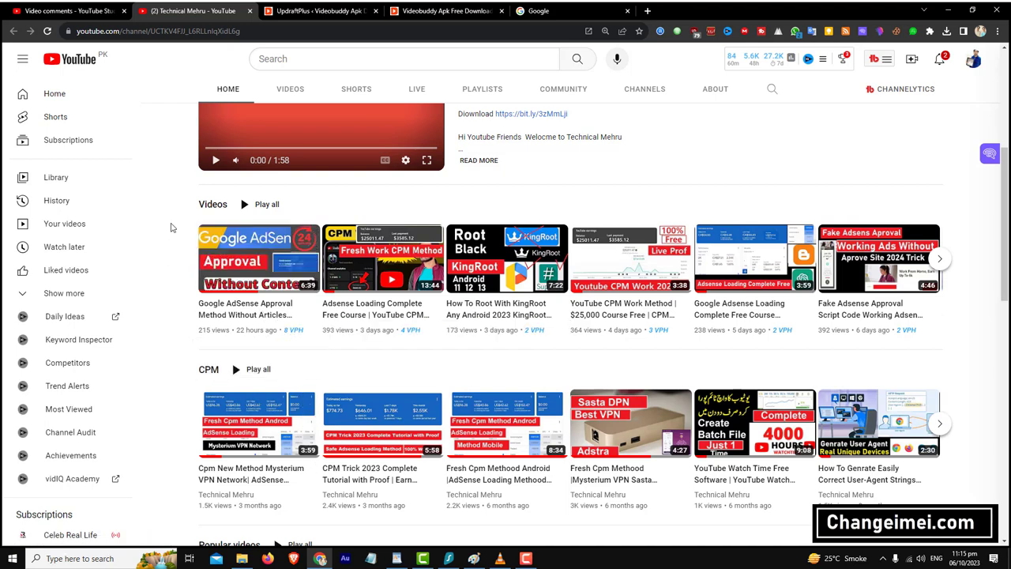
- Switch to YouTube Studio's Video comments page for the AdSense approval video
mouse_move(269, 316)
left_click(34, 11)
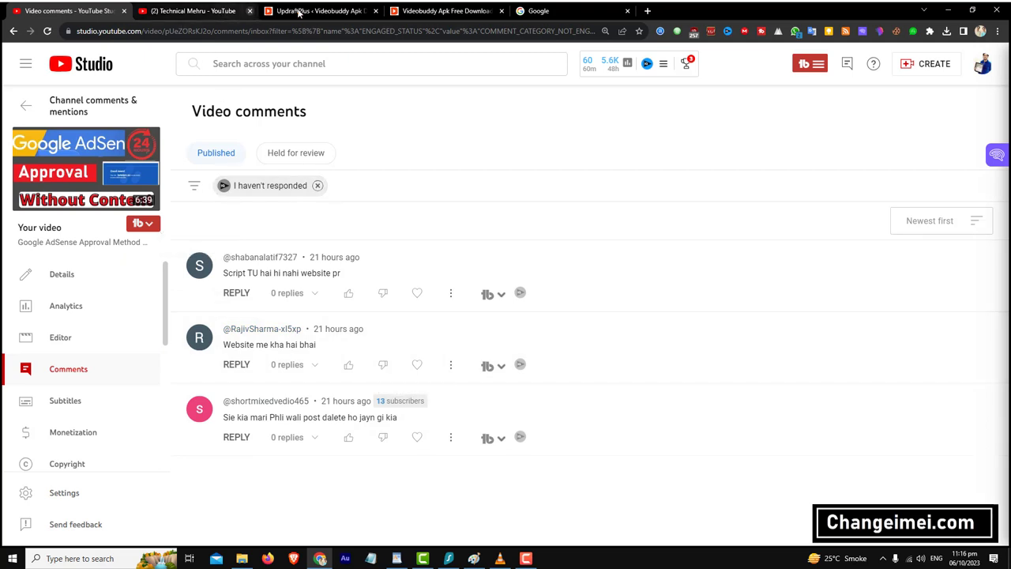
- Switch from the unanswered comments to the WordPress UpdraftPlus Backups page
left_click(300, 13)
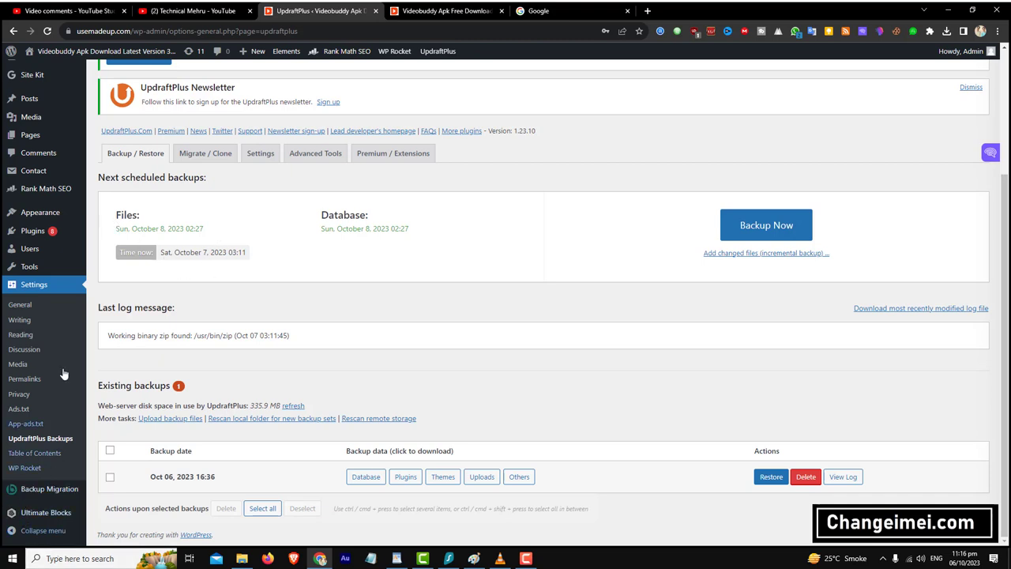
- Scroll through the UpdraftPlus backups, then go to the Backup Migration (BackupBliss) plugin page
scroll(354, 318, "up", 3)
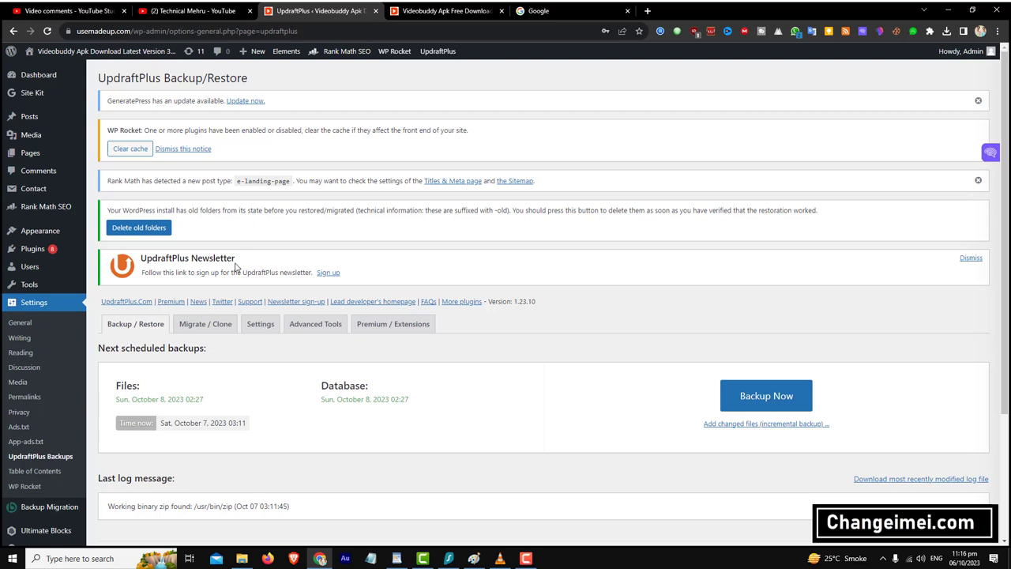
scroll(234, 267, "down", 2)
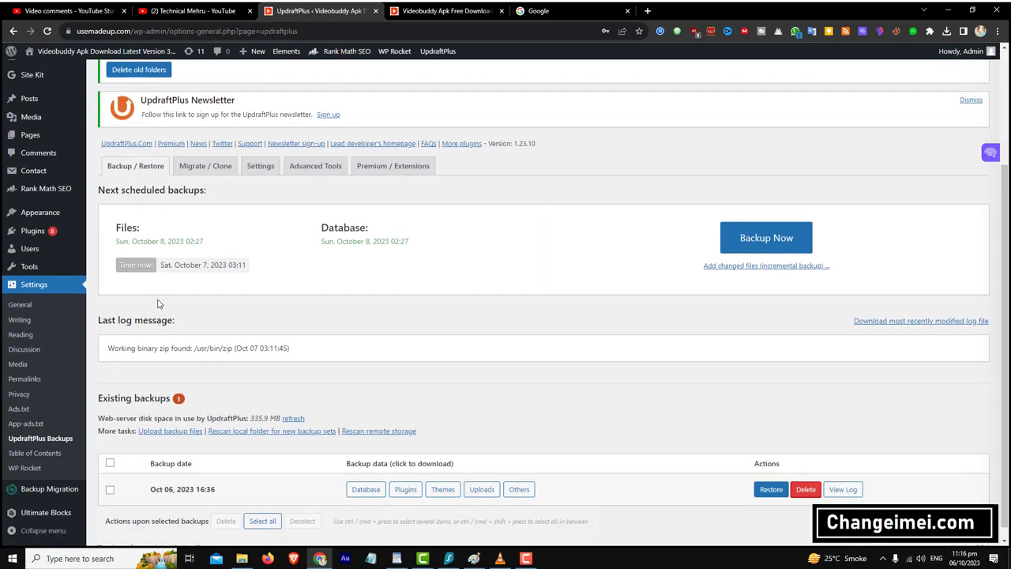
left_click(52, 491)
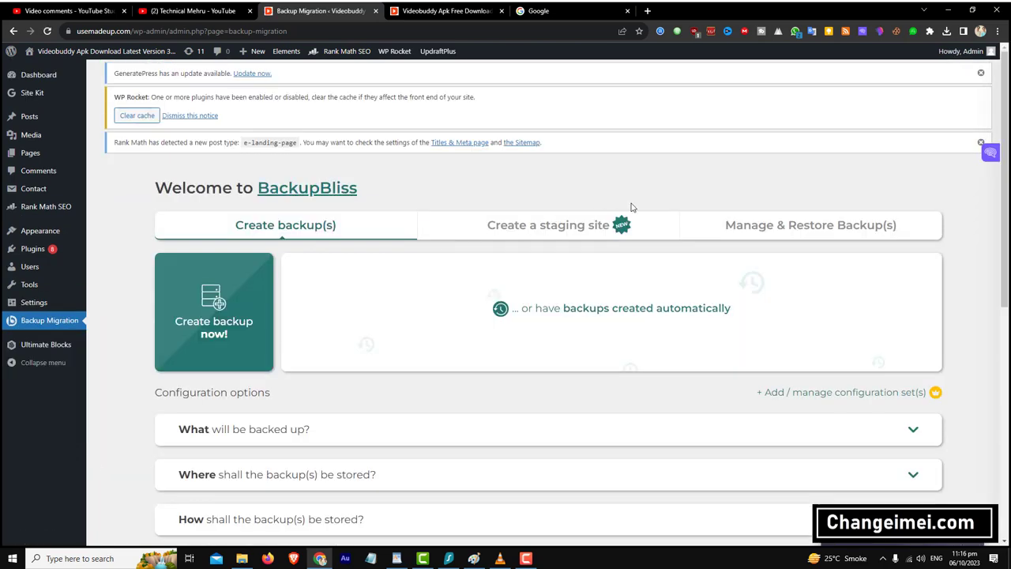
- Review the saved backups list under Manage & Restore Backup(s)
left_click(780, 237)
scroll(632, 332, "down", 2)
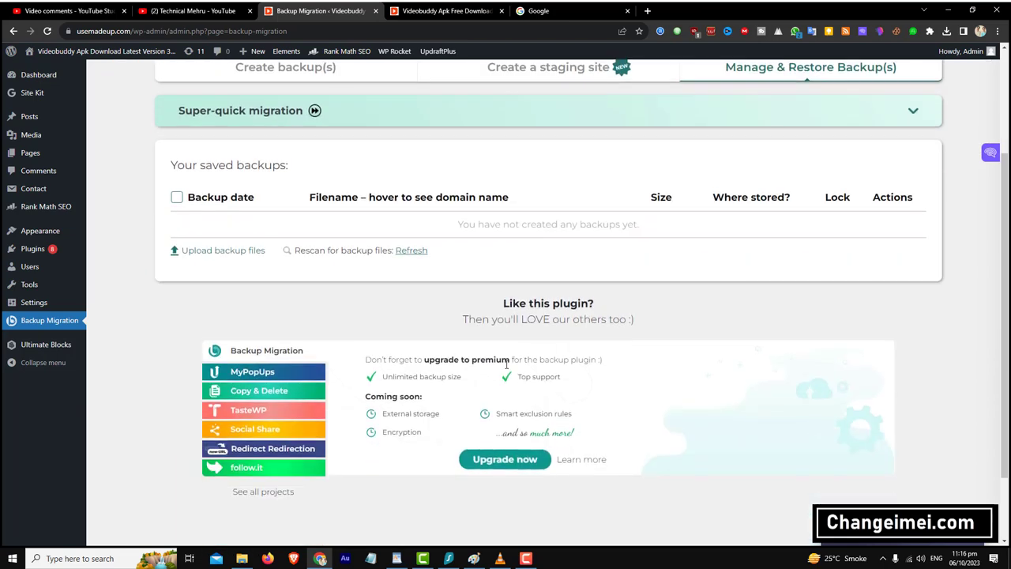
scroll(482, 360, "up", 2)
scroll(537, 363, "down", 3)
scroll(538, 364, "down", 1)
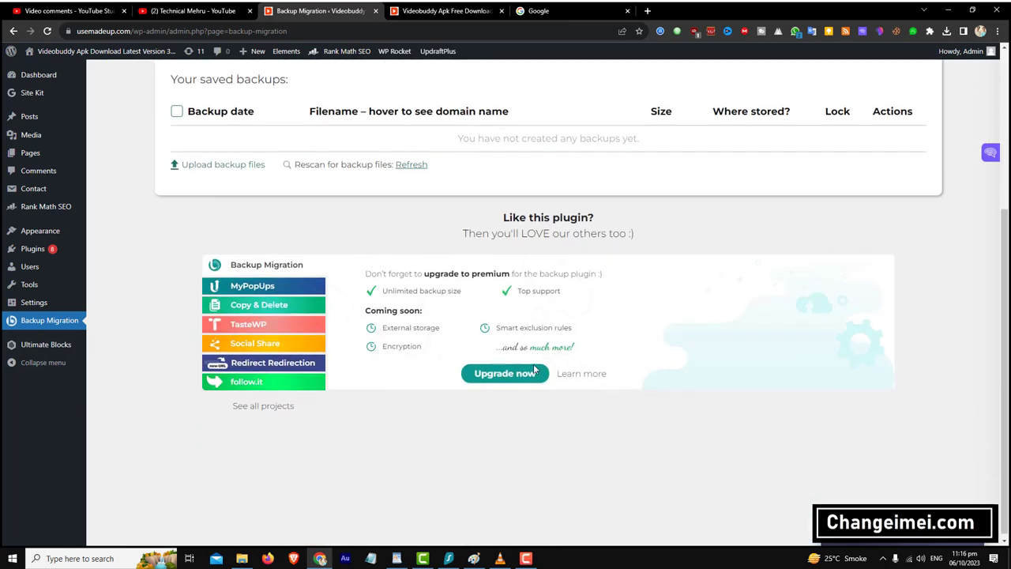
scroll(891, 189, "up", 3)
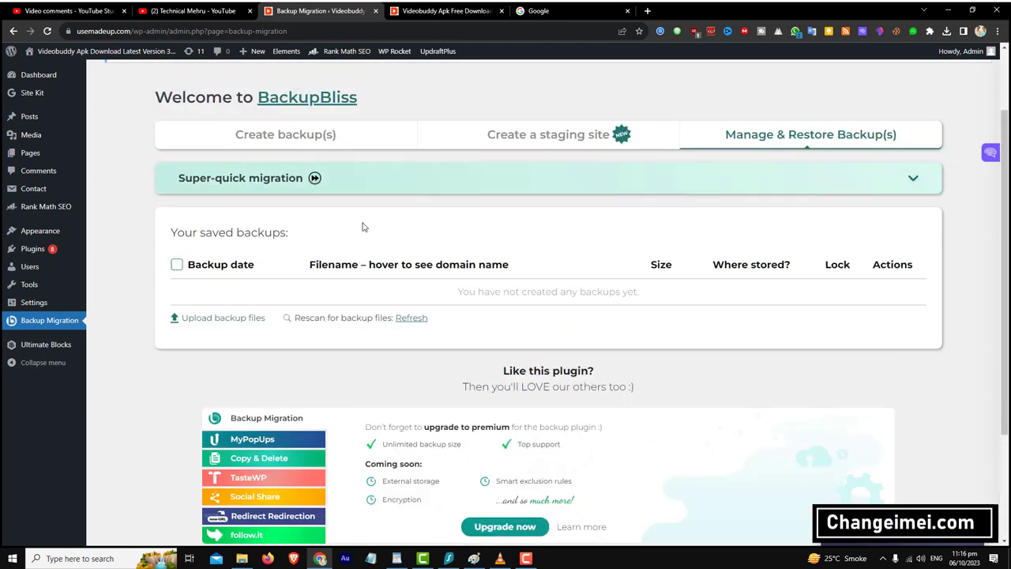
- Turn on monthly automatic backups and start a backup now, showing 581.76 MB to back up
left_click(518, 135)
left_click(290, 131)
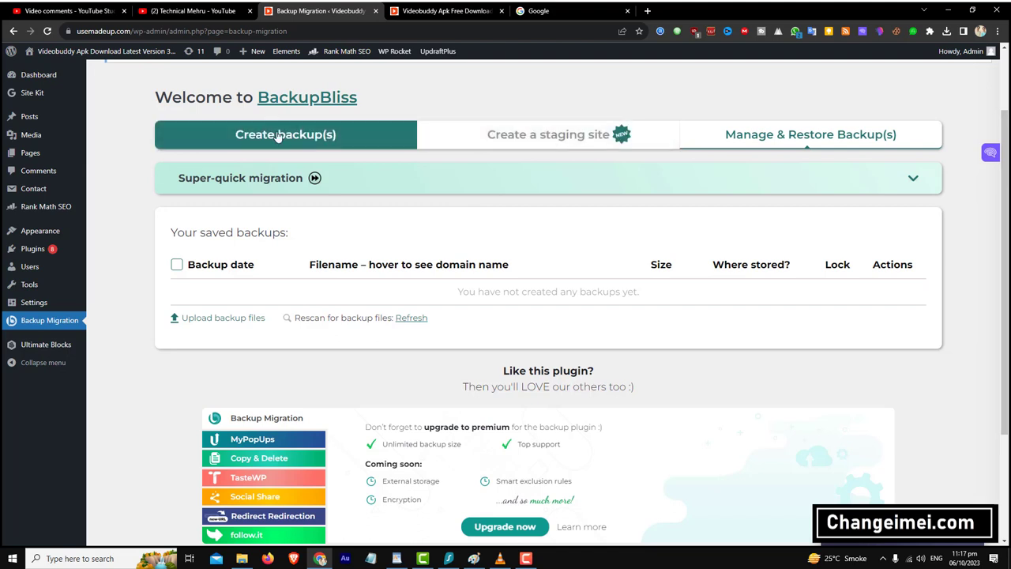
left_click(567, 220)
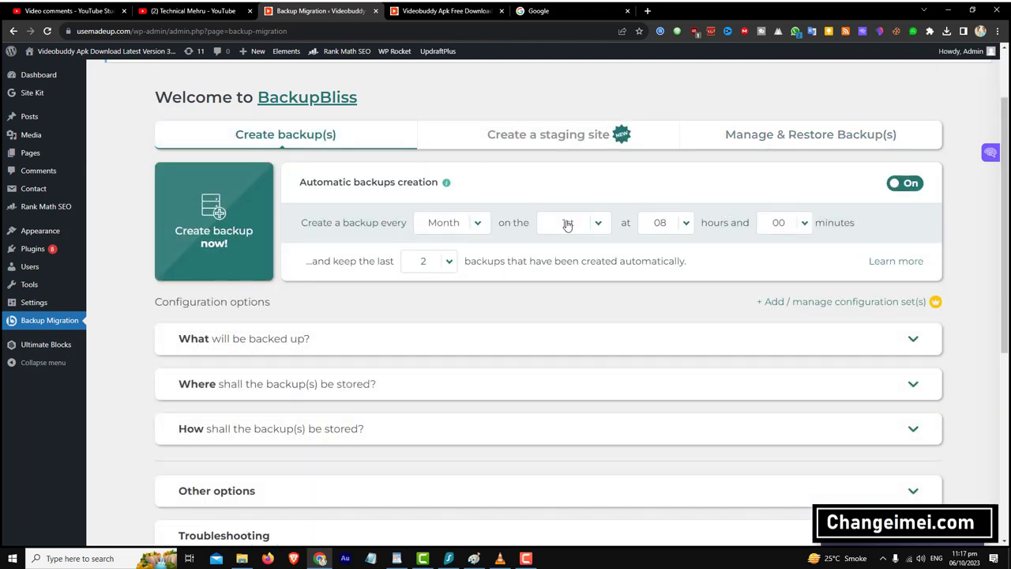
left_click(234, 209)
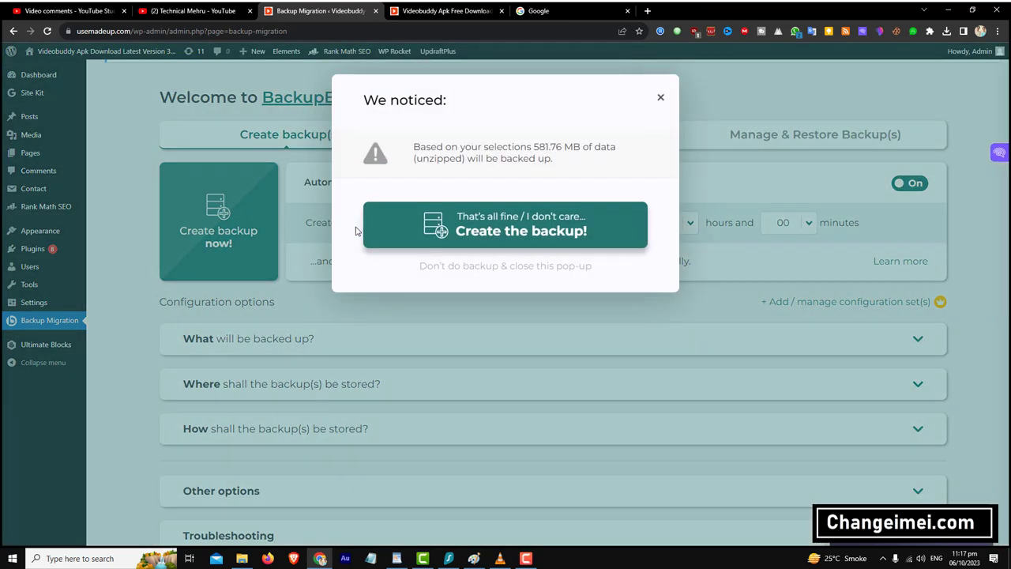
- Create the 581.76 MB full site backup and dismiss the Backup successful notice
left_click(509, 232)
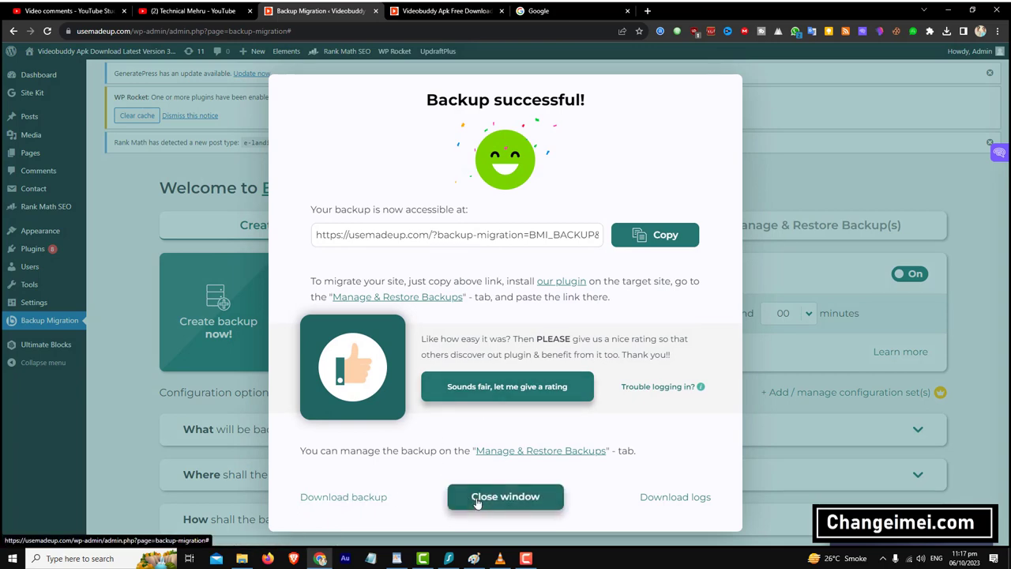
left_click(482, 498)
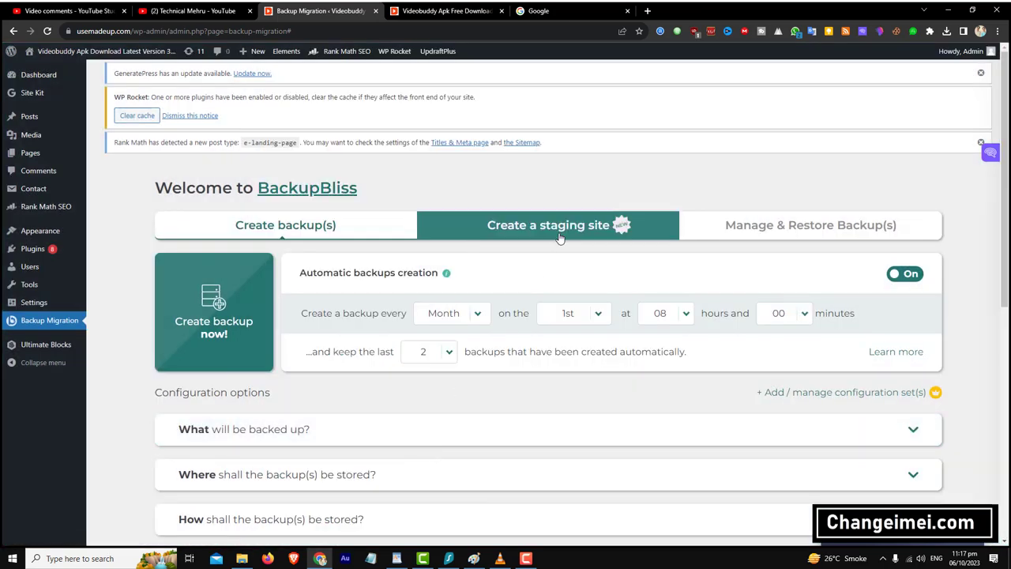
- Switch to the live 'Videobuddy Apk Free Download Latest Version 3.05' post
left_click(440, 11)
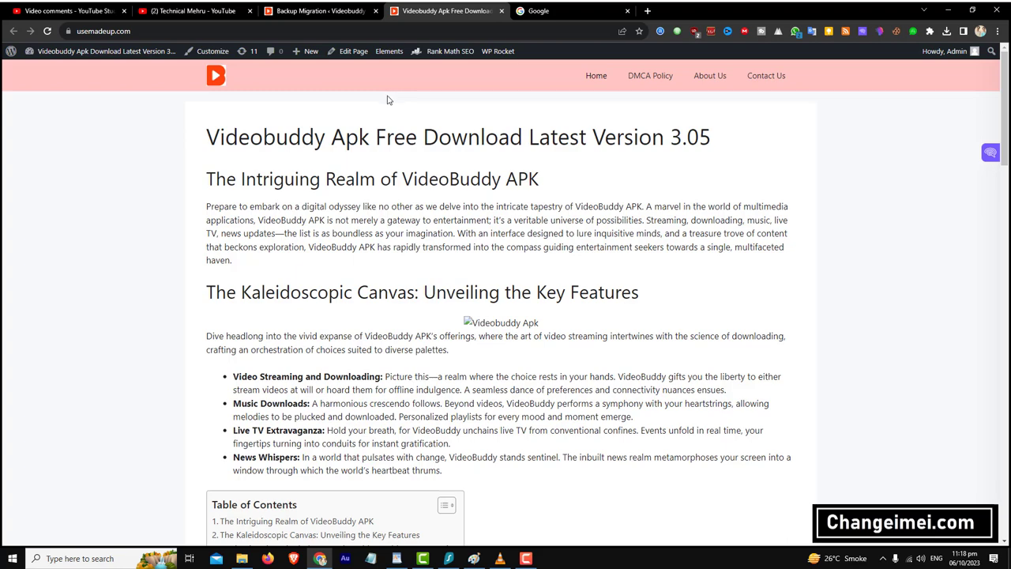
- Scroll through the Videobuddy post, then bring the Downloads > Compressed folder forward
scroll(387, 100, "down", 3)
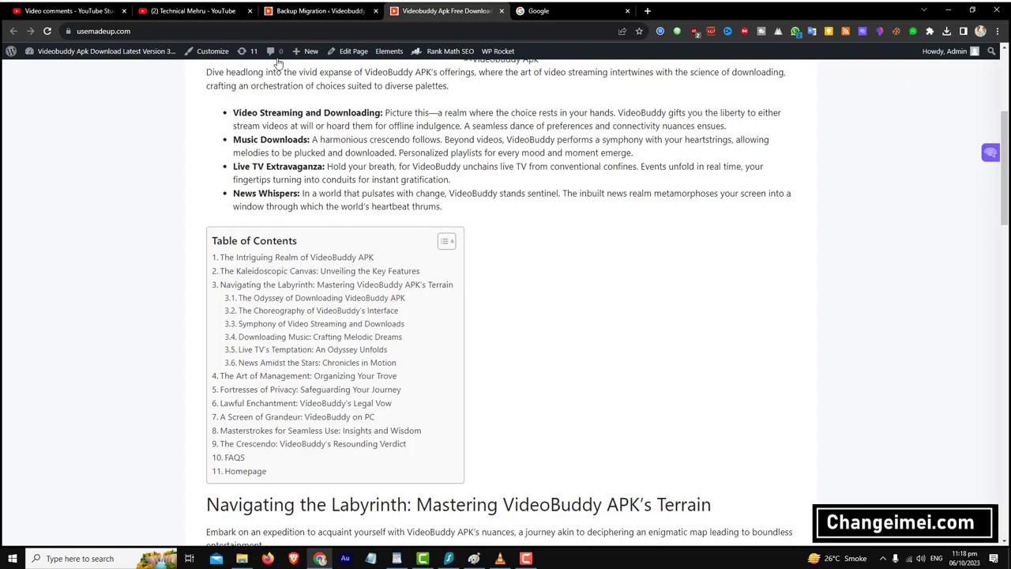
scroll(385, 77, "down", 3)
scroll(469, 258, "down", 12)
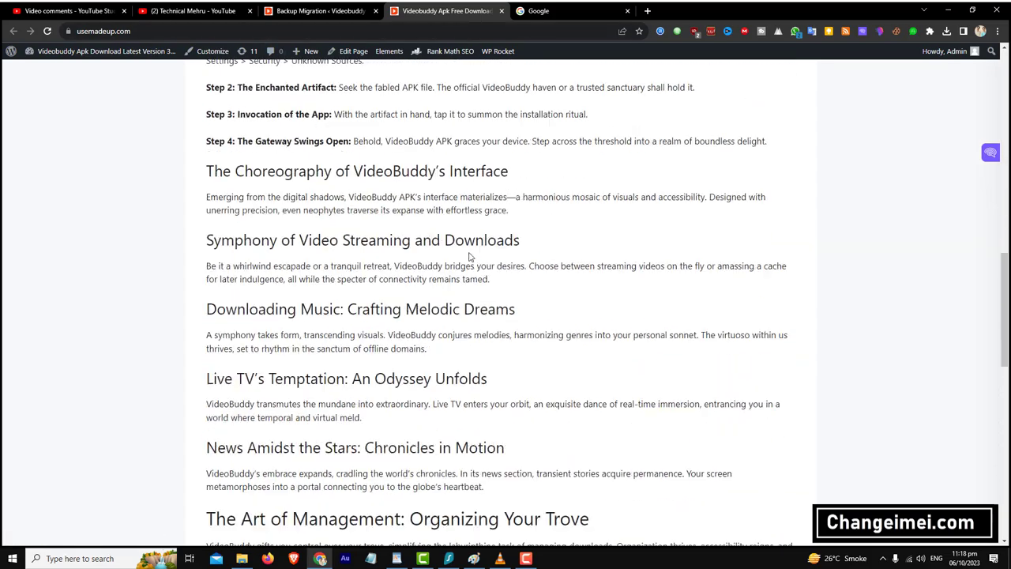
scroll(465, 252, "up", 12)
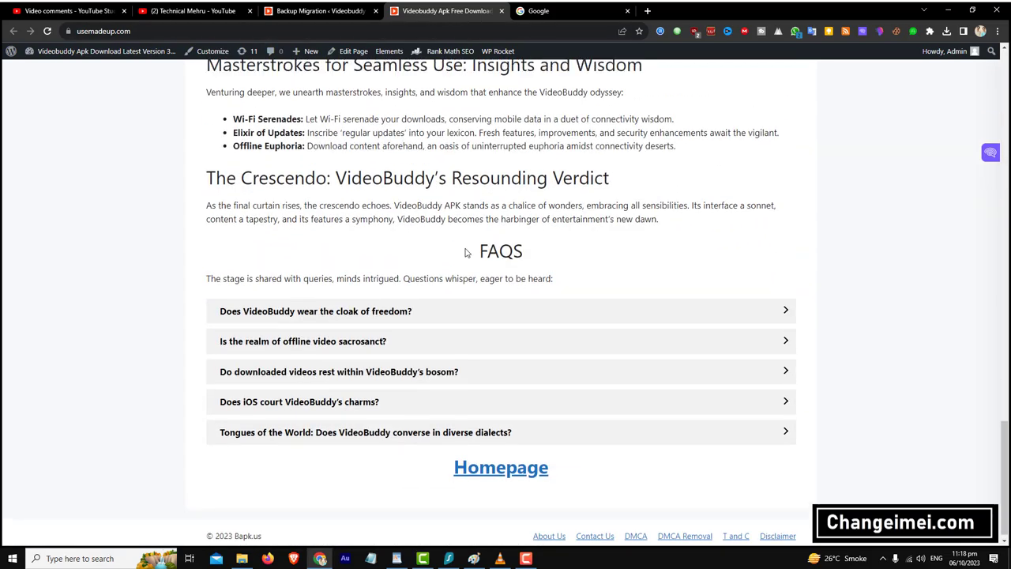
scroll(462, 248, "up", 10)
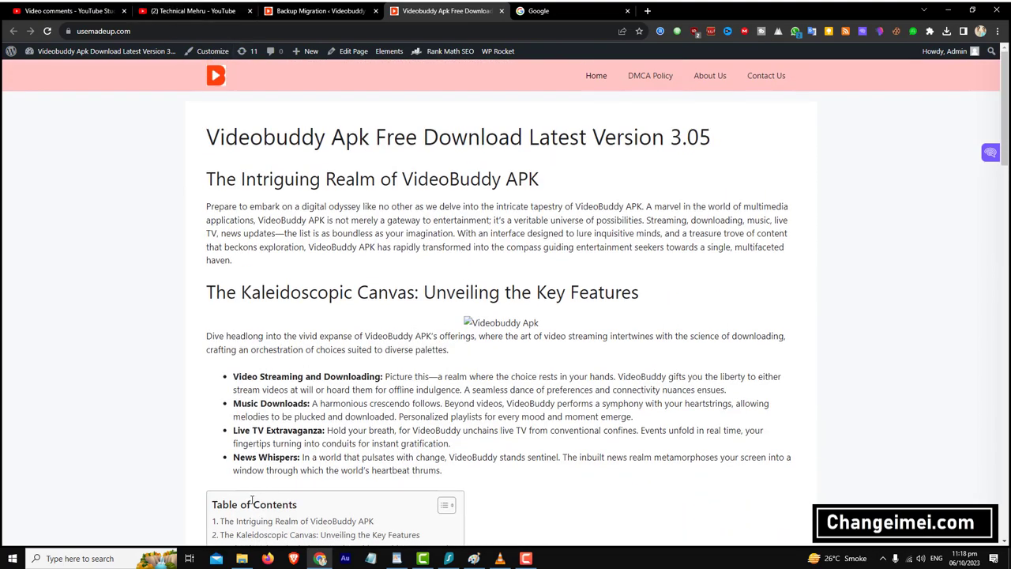
left_click(242, 558)
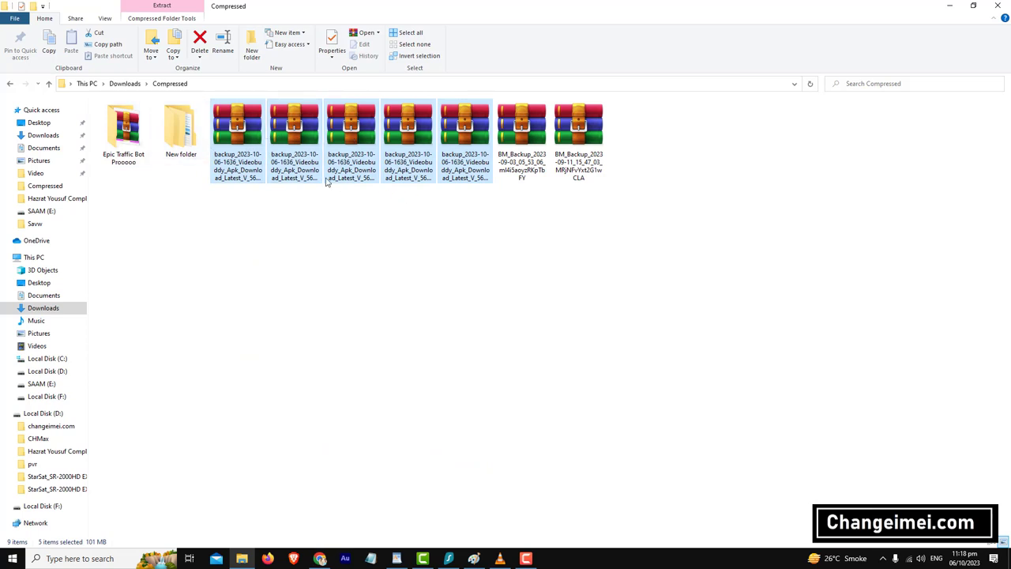
- Check New folder's BM_Backup archive, select the five backup_2023 archives, and return to the browser
double_click(181, 130)
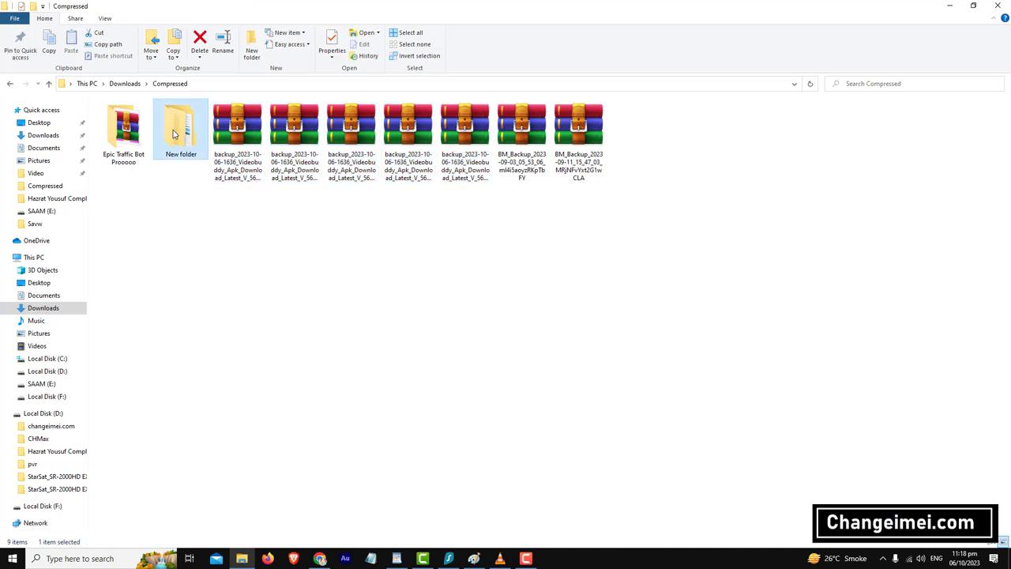
left_click(103, 136)
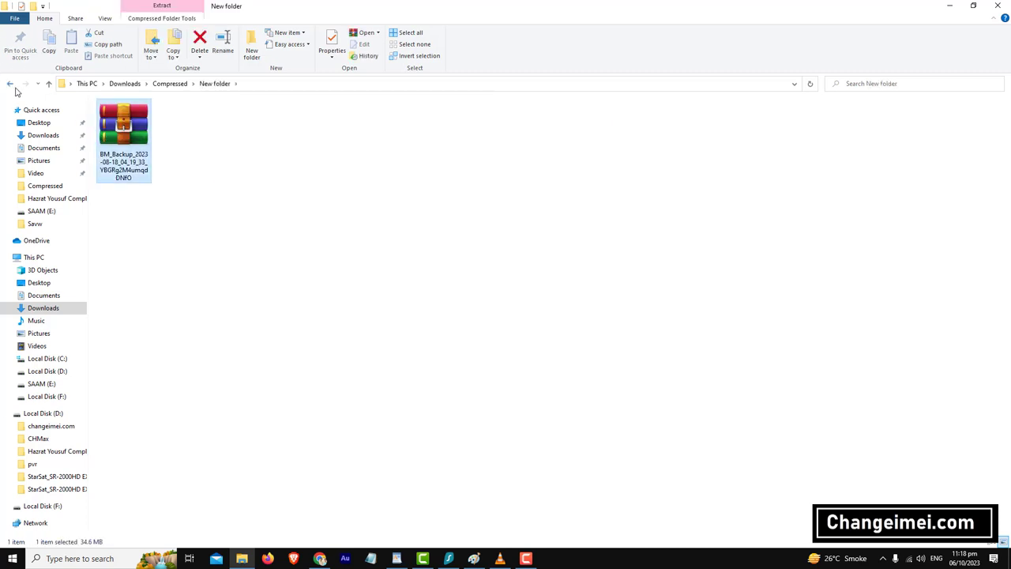
left_click(11, 84)
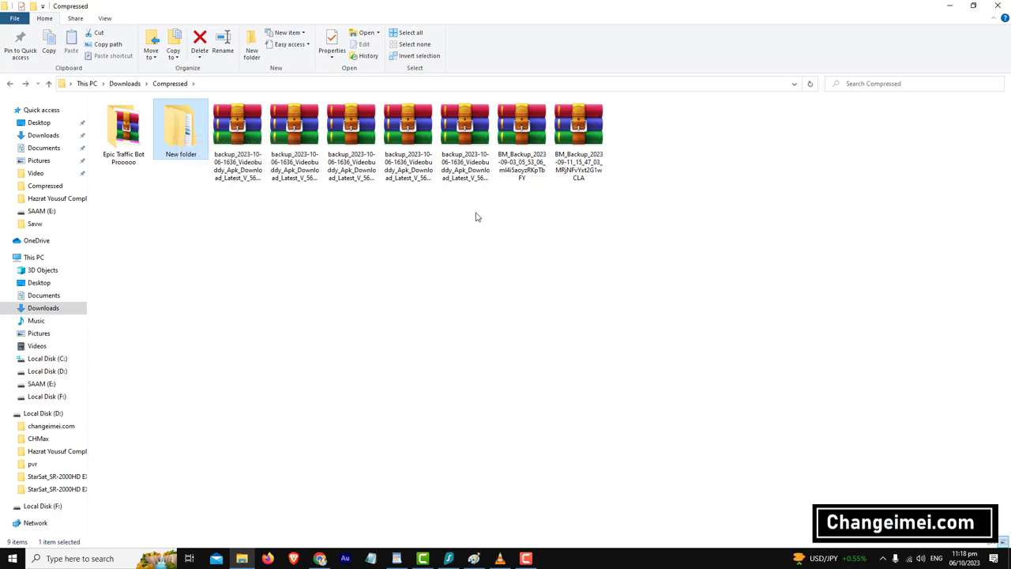
left_click_drag(476, 216, 241, 101)
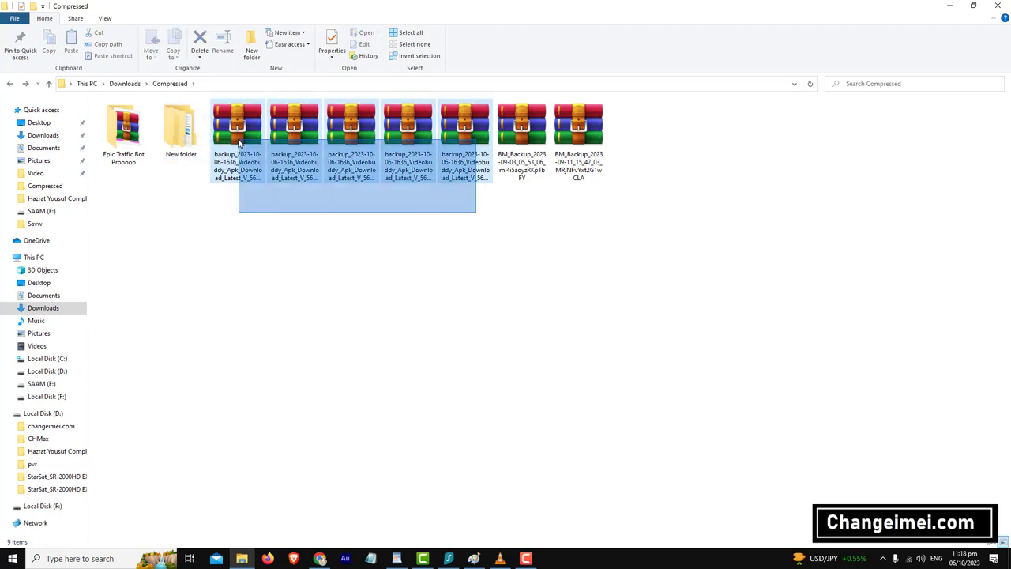
left_click(319, 558)
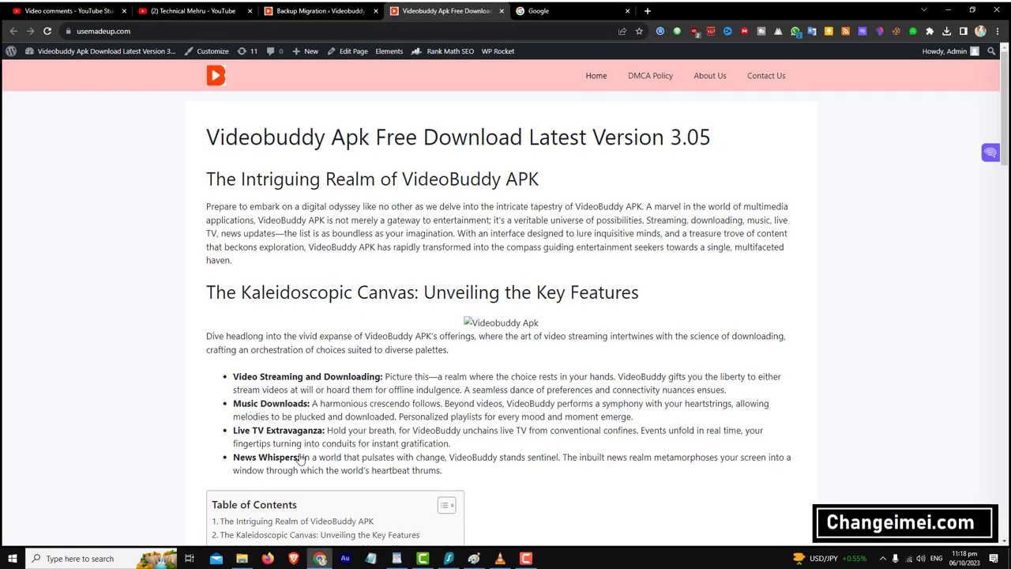
- Reload the BackupBliss admin page, then go to Settings > UpdraftPlus Backups
left_click(316, 11)
scroll(303, 105, "down", 1)
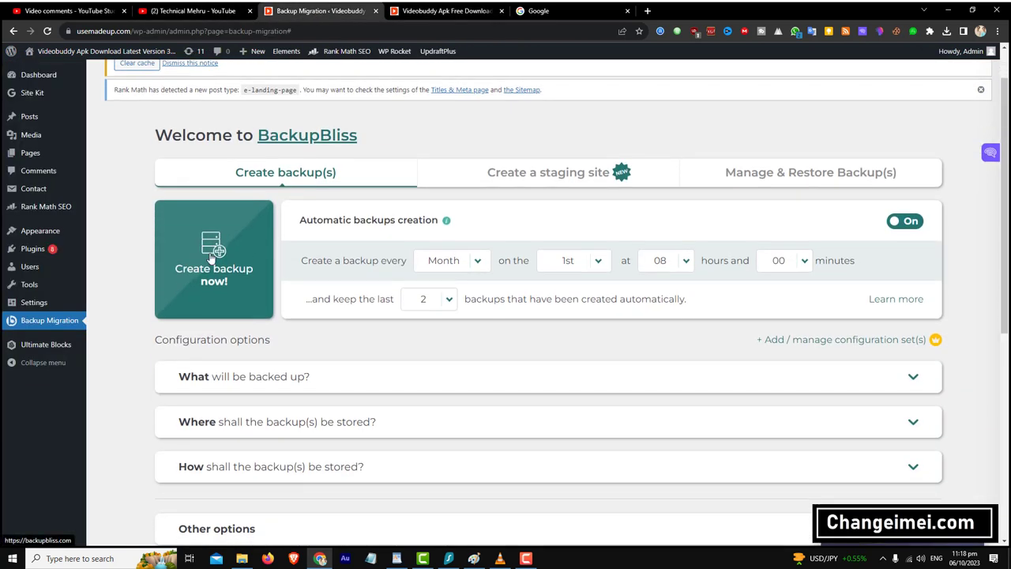
mouse_move(36, 349)
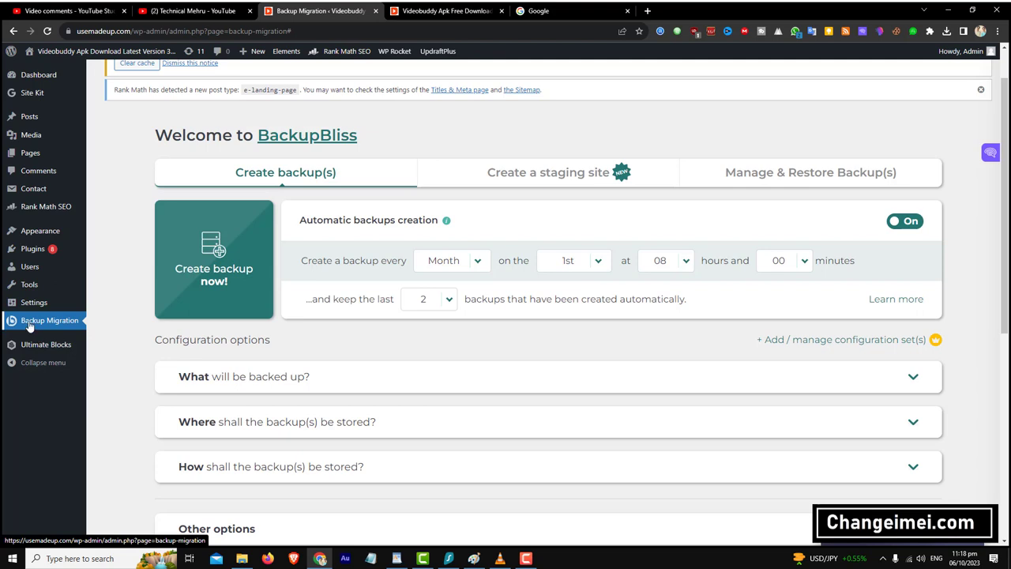
left_click(36, 326)
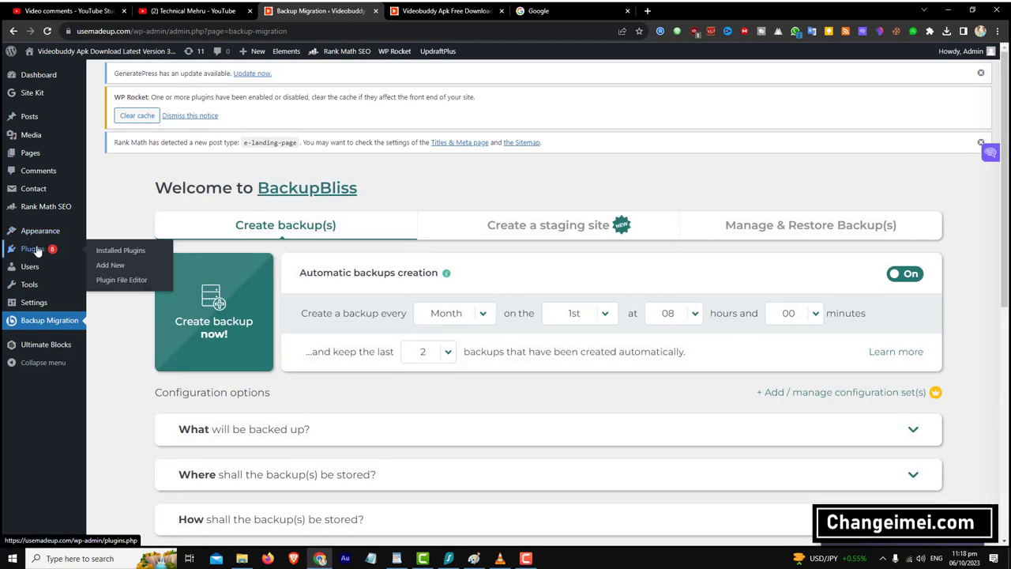
mouse_move(36, 306)
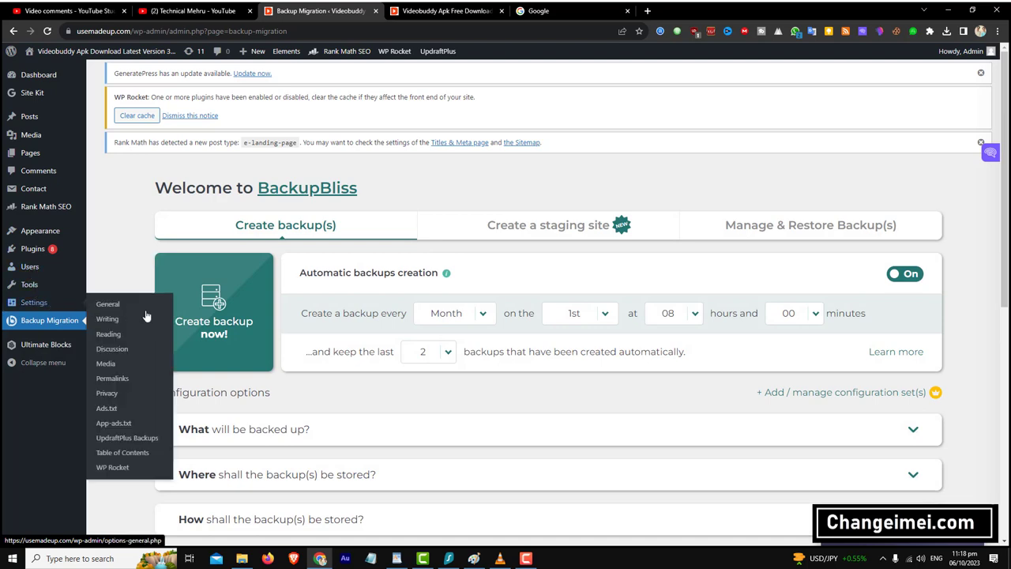
left_click(119, 439)
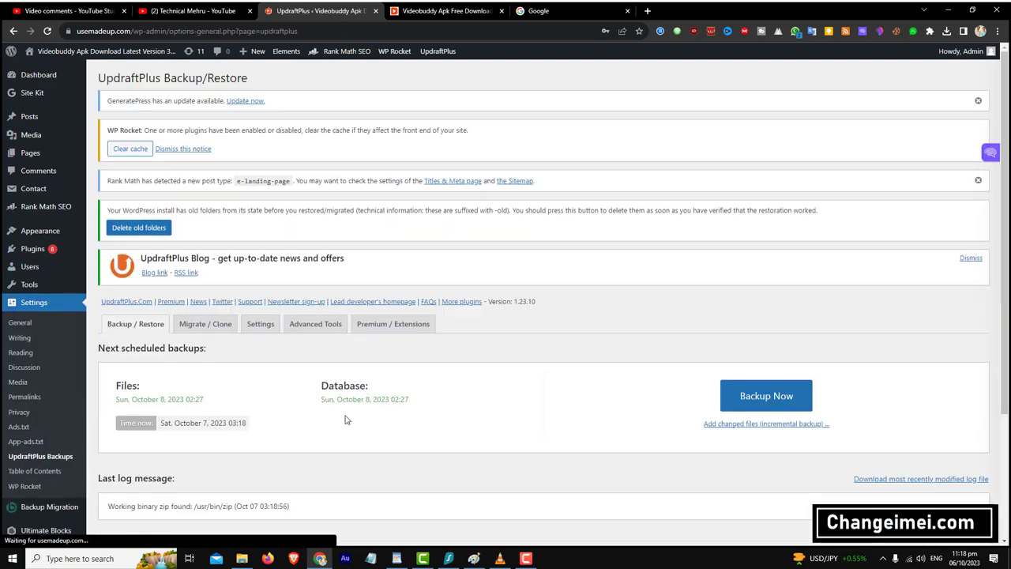
- Upload the 590 kb db.gz backup from Downloads > Compressed into UpdraftPlus existing backups
scroll(345, 419, "down", 3)
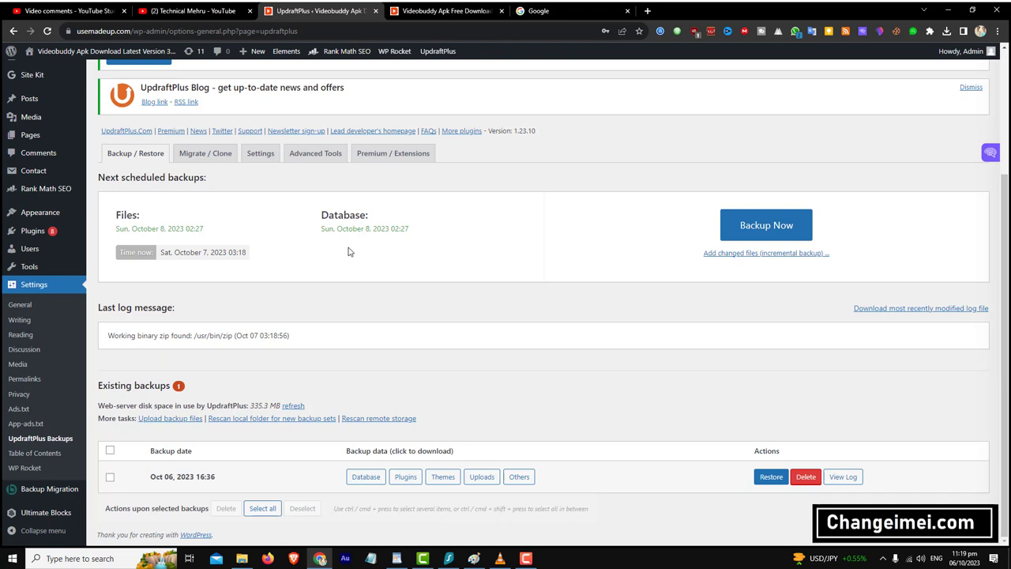
left_click(162, 419)
scroll(162, 419, "down", 2)
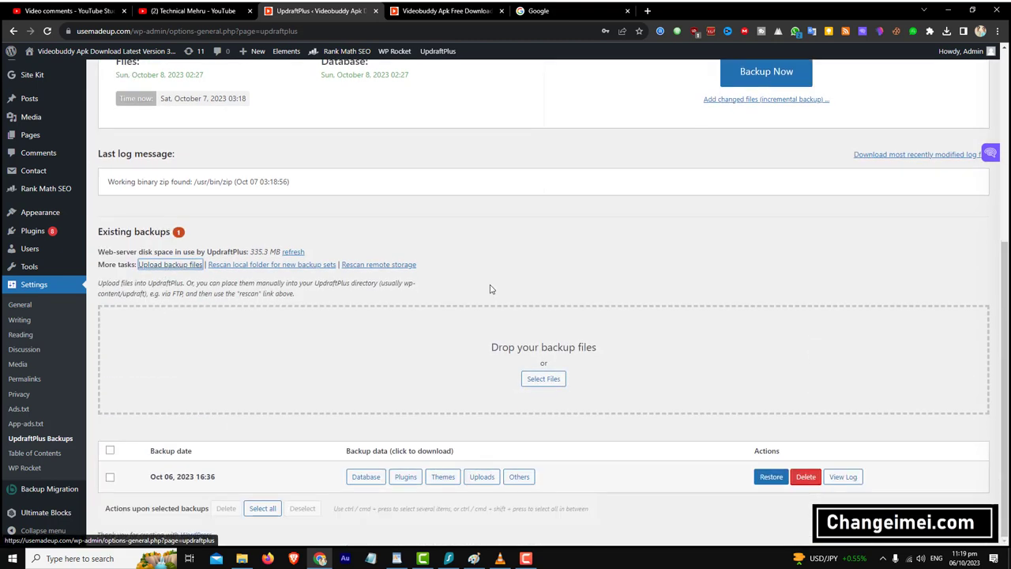
left_click(542, 379)
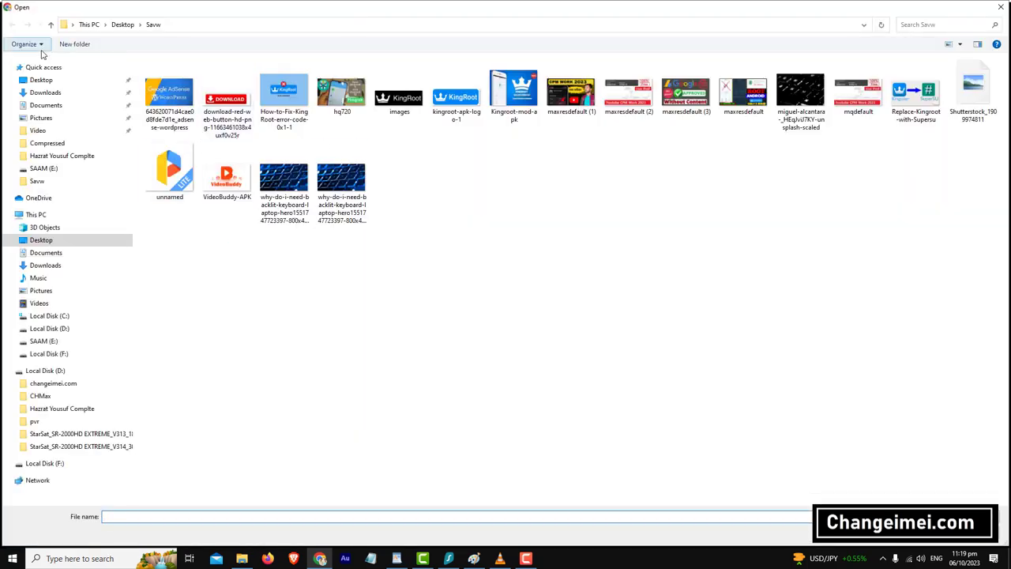
left_click(45, 92)
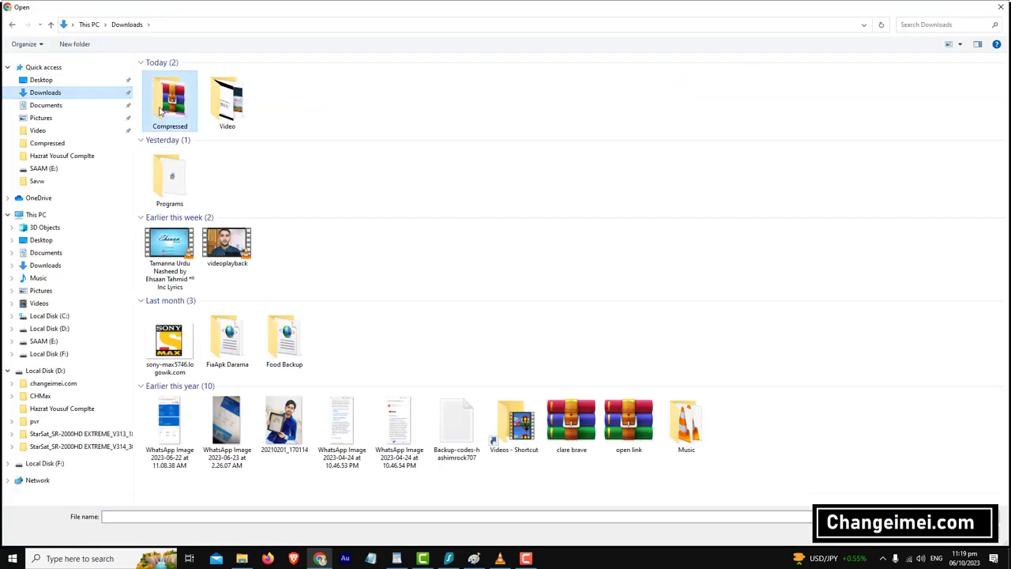
double_click(167, 93)
double_click(285, 91)
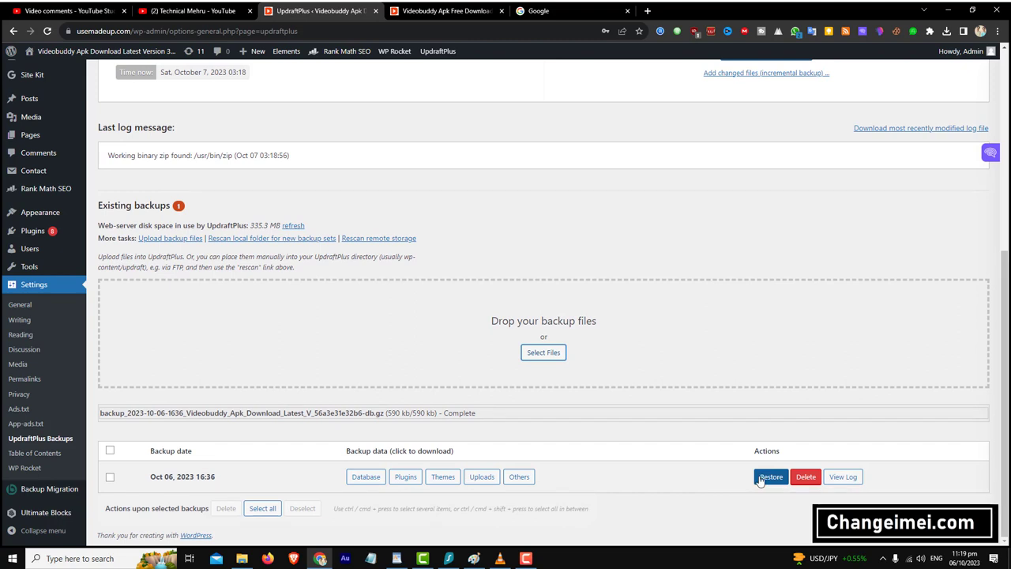
- Switch back to the live Videobuddy post in the browser
left_click(525, 558)
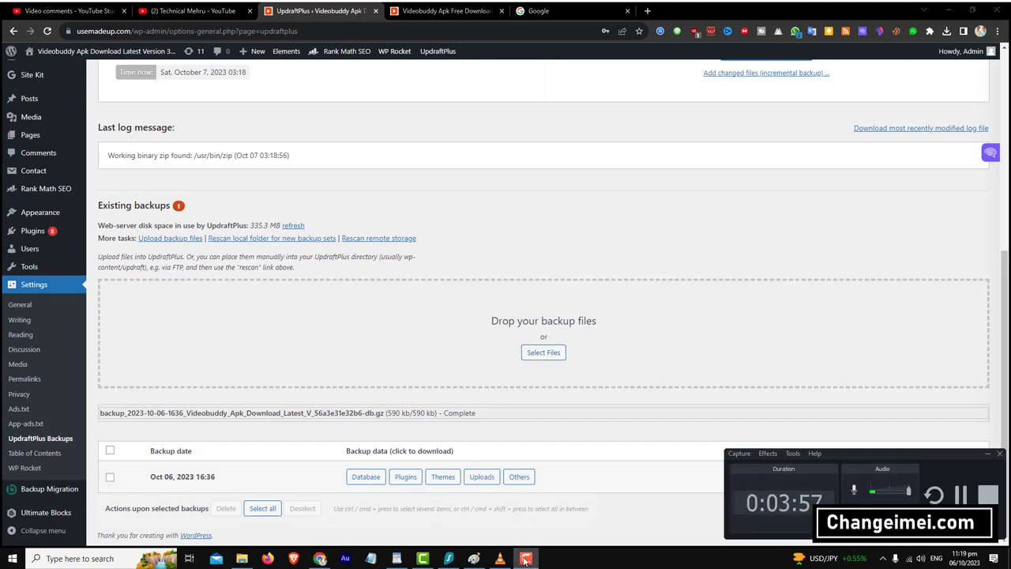
left_click(525, 557)
scroll(440, 488, "up", 2)
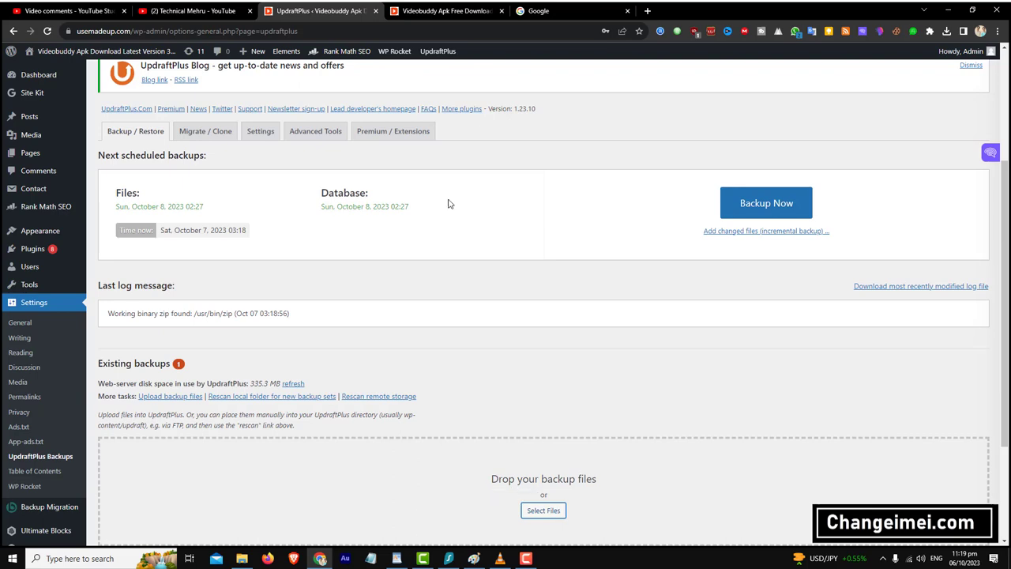
left_click(406, 6)
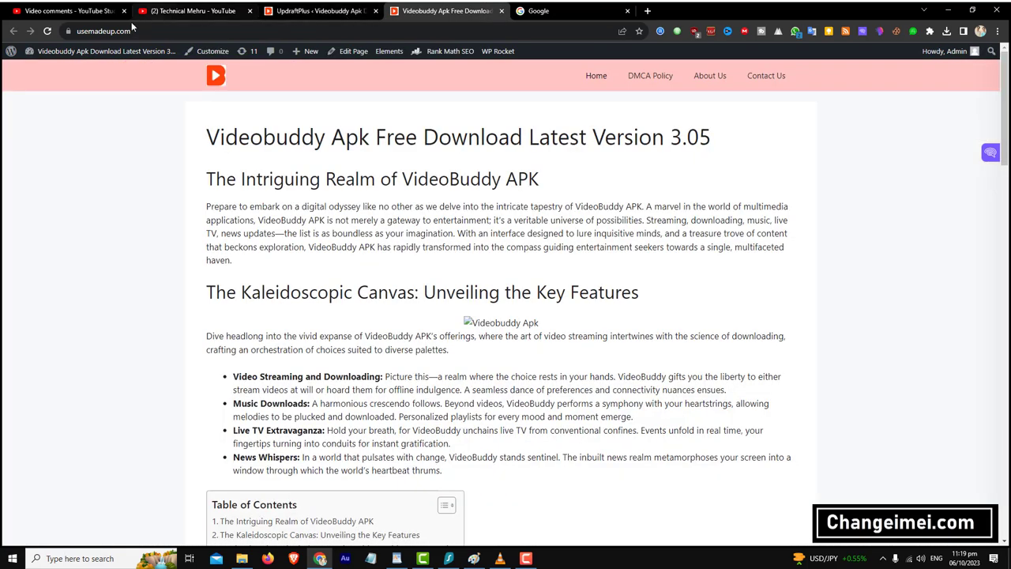
- Reload the live site, open the DMCA Policy page and select gamesnoir.com in its text
left_click(47, 32)
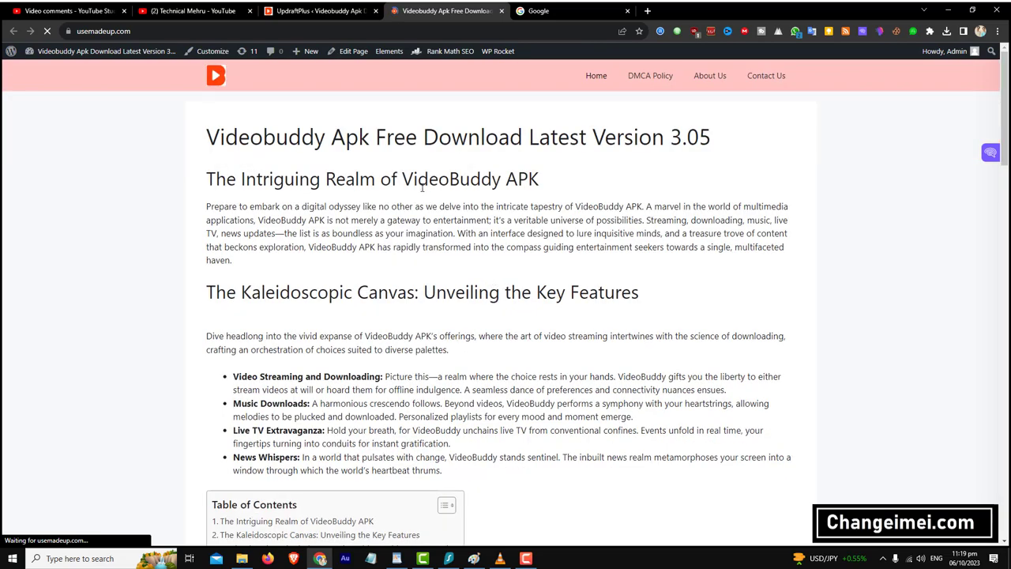
scroll(469, 199, "down", 5)
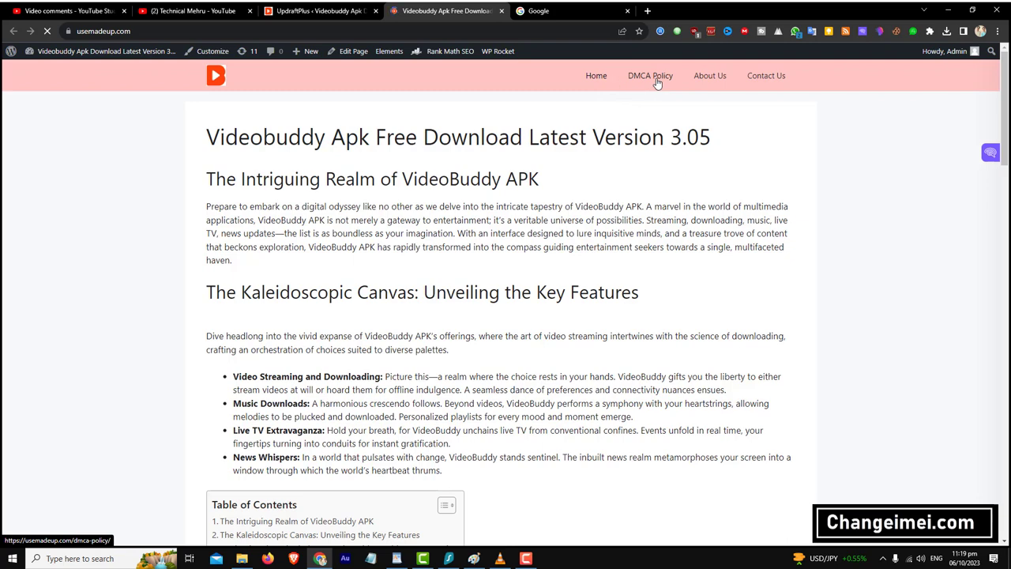
left_click(649, 79)
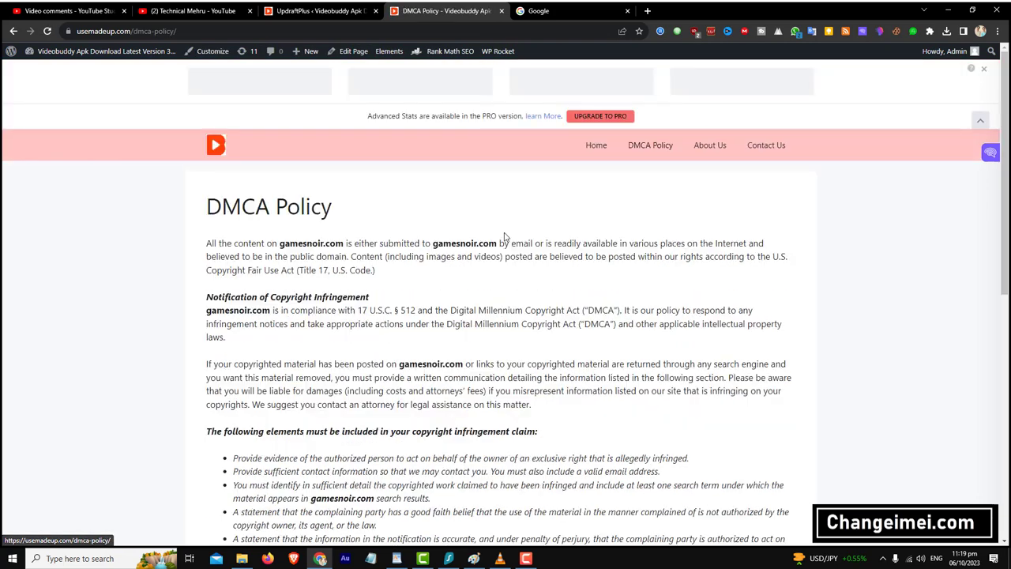
double_click(424, 295)
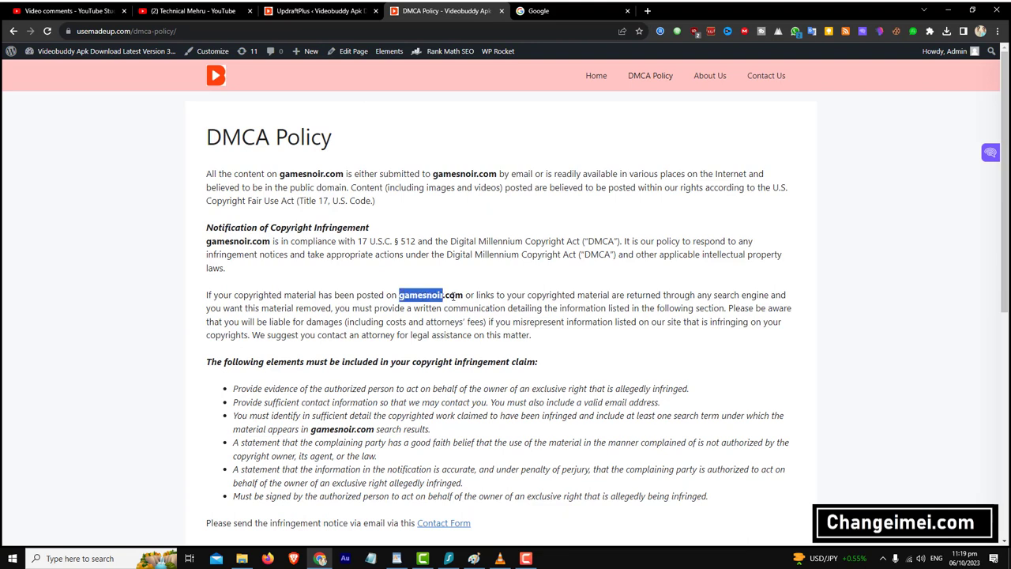
left_click_drag(466, 295, 403, 295)
scroll(454, 175, "down", 2)
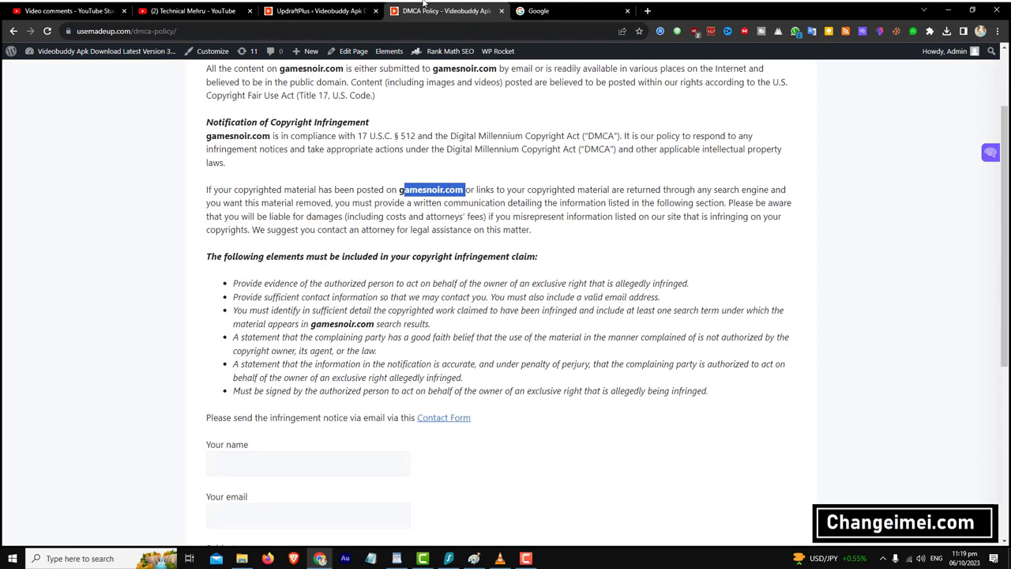
left_click(316, 10)
double_click(107, 35)
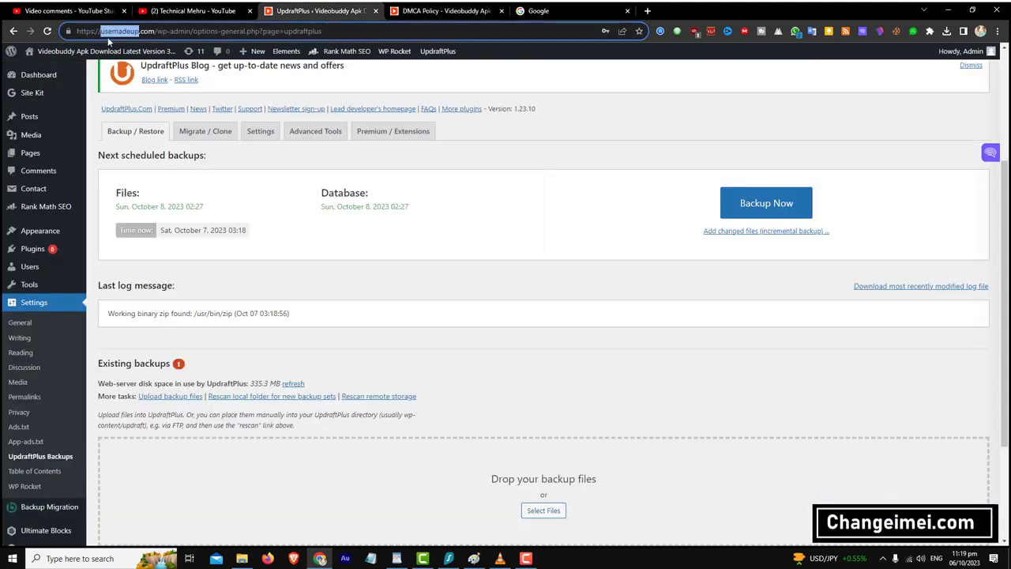
left_click(156, 32)
left_click_drag(155, 31, 73, 33)
right_click(121, 31)
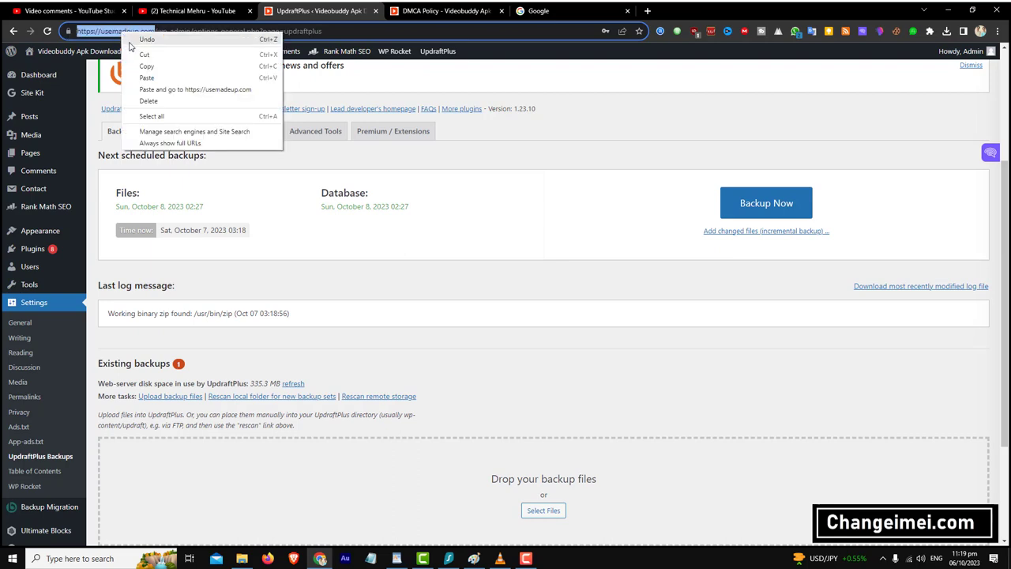
left_click(147, 67)
left_click(444, 11)
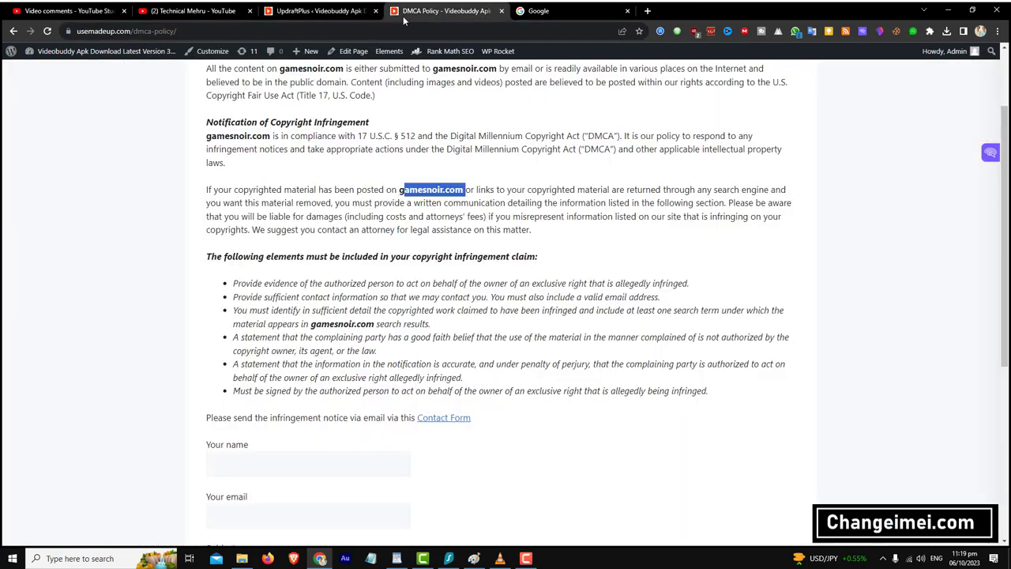
left_click(209, 11)
- Go to Pages > All Pages and open the About Us editor in a new tab
left_click(305, 11)
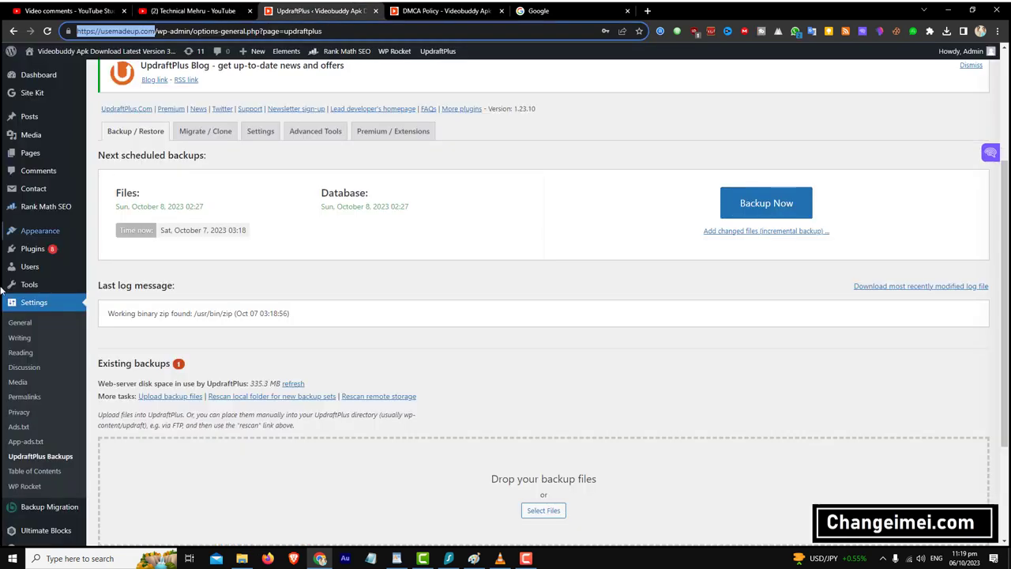
mouse_move(37, 158)
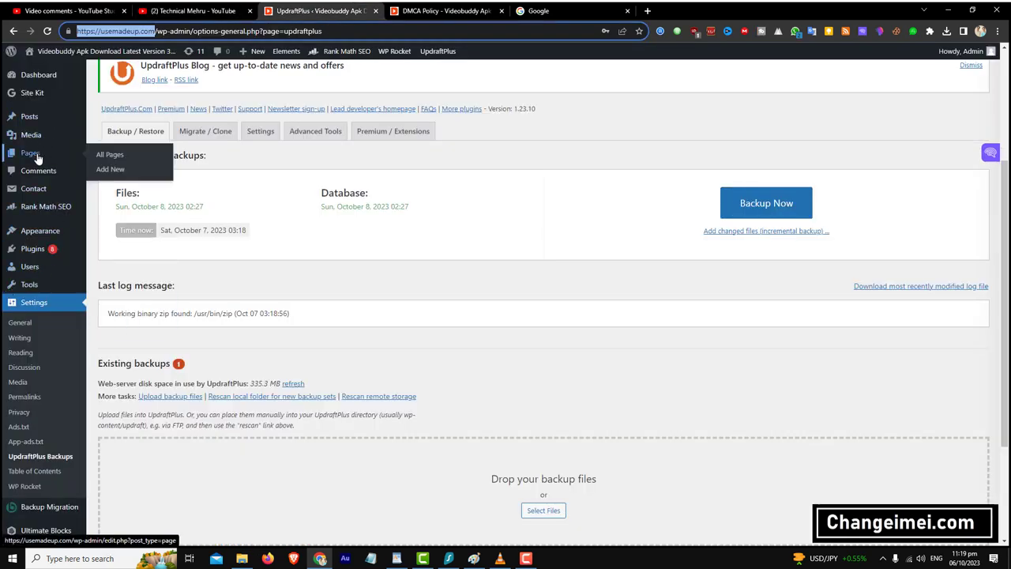
left_click(99, 155)
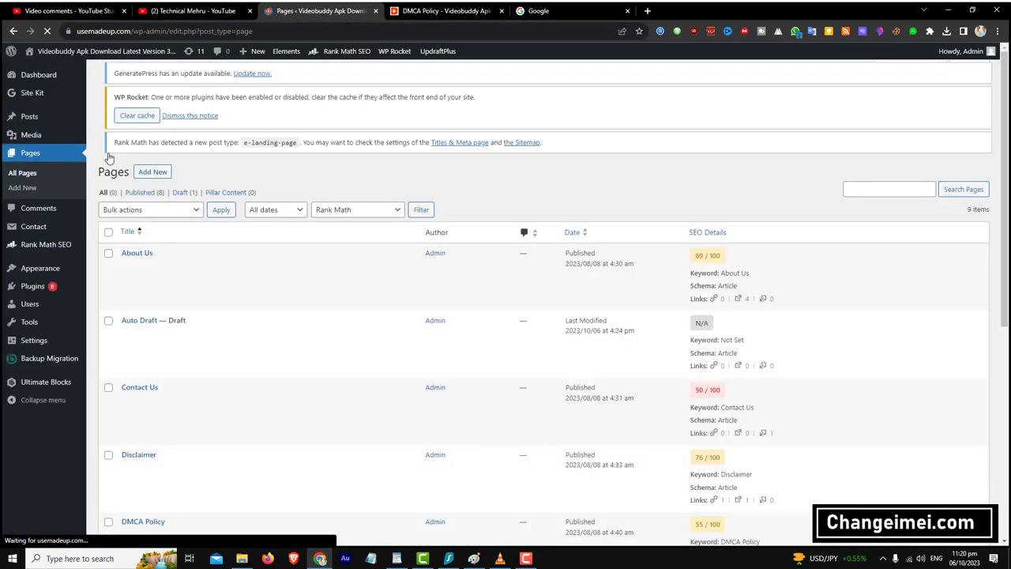
scroll(126, 253, "down", 2)
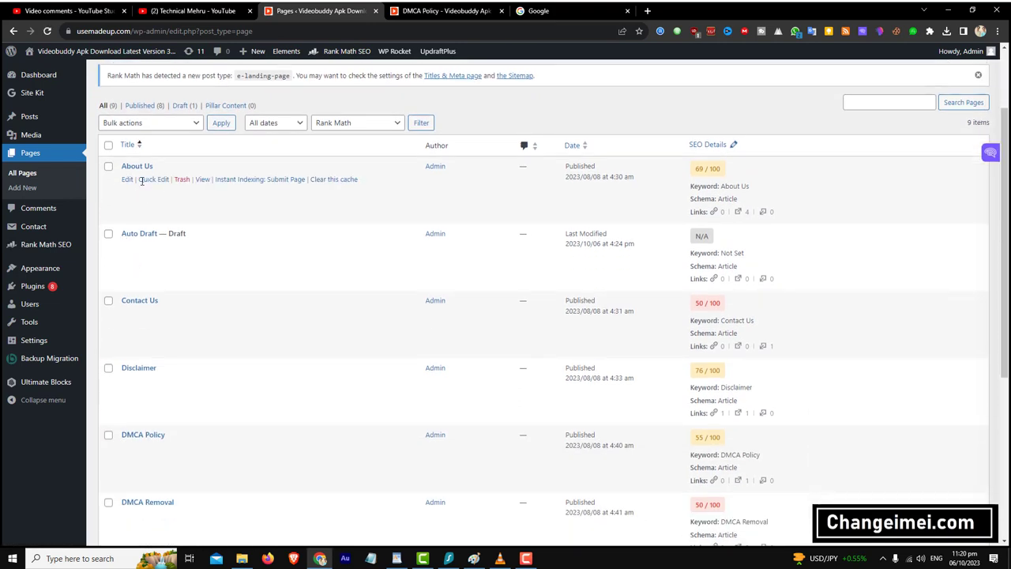
right_click(128, 180)
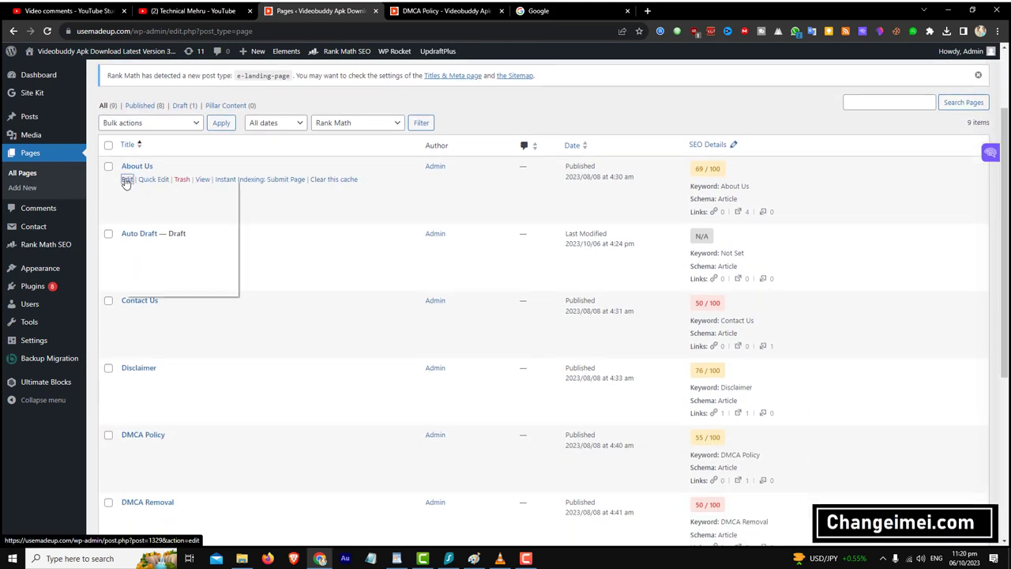
left_click(133, 184)
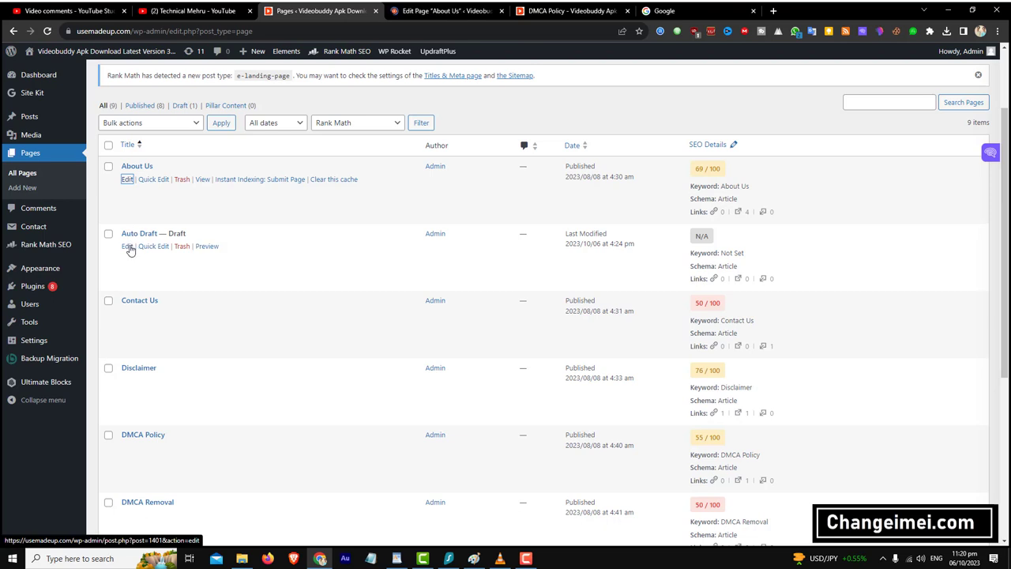
- Open the Disclaimer and DMCA Policy editors in new tabs
scroll(129, 241, "down", 2)
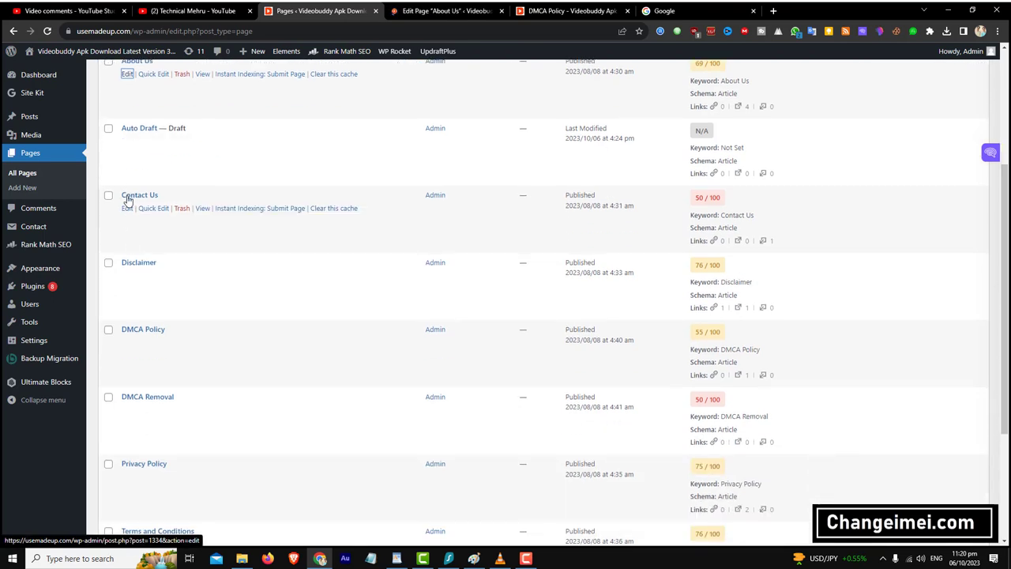
scroll(124, 215, "down", 2)
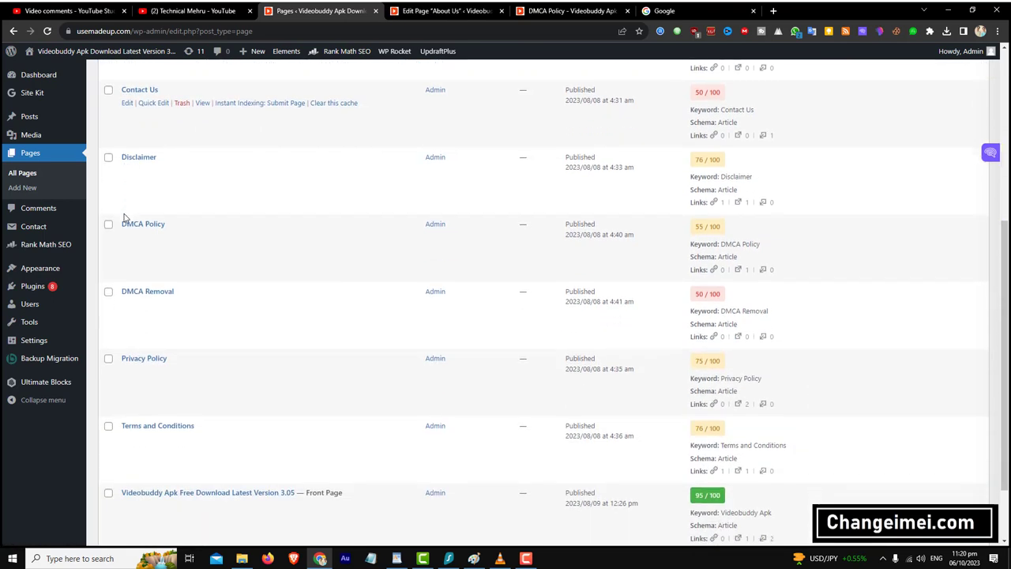
right_click(126, 169)
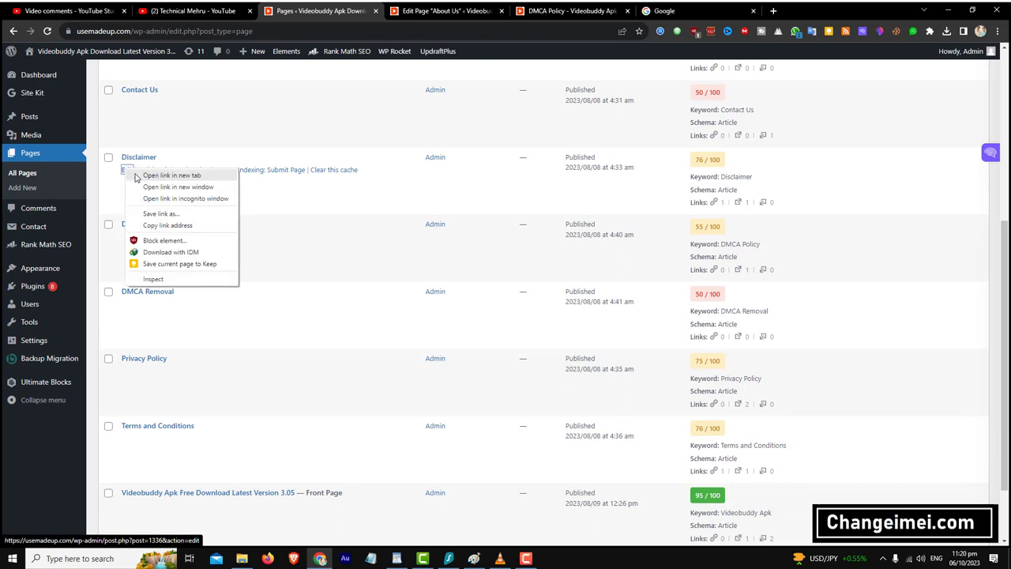
left_click(136, 177)
scroll(128, 197, "down", 1)
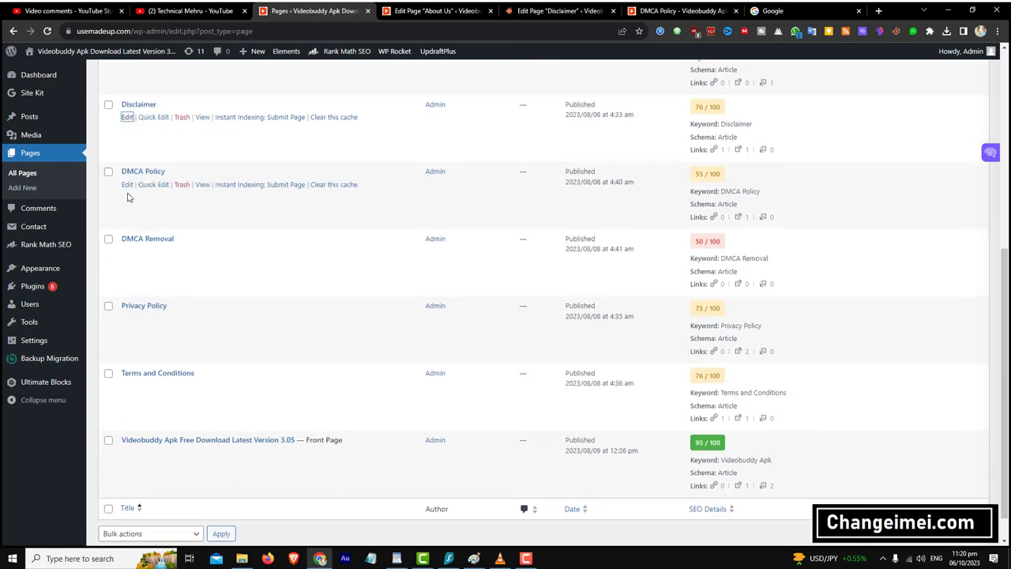
right_click(126, 184)
left_click(136, 192)
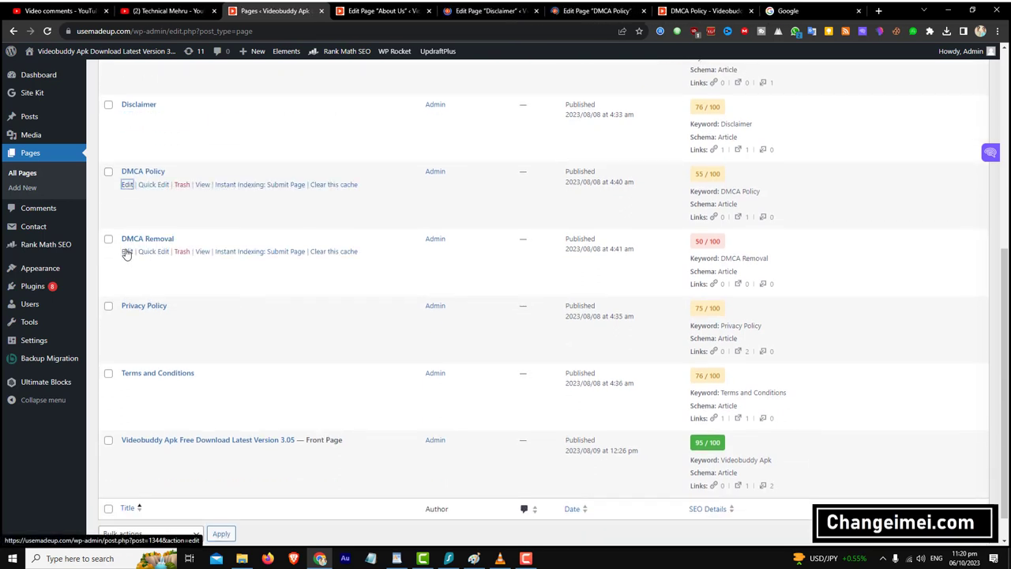
- Open the DMCA Removal, Privacy Policy and Terms and Conditions editors in new tabs
right_click(126, 251)
left_click(138, 258)
scroll(126, 268, "down", 1)
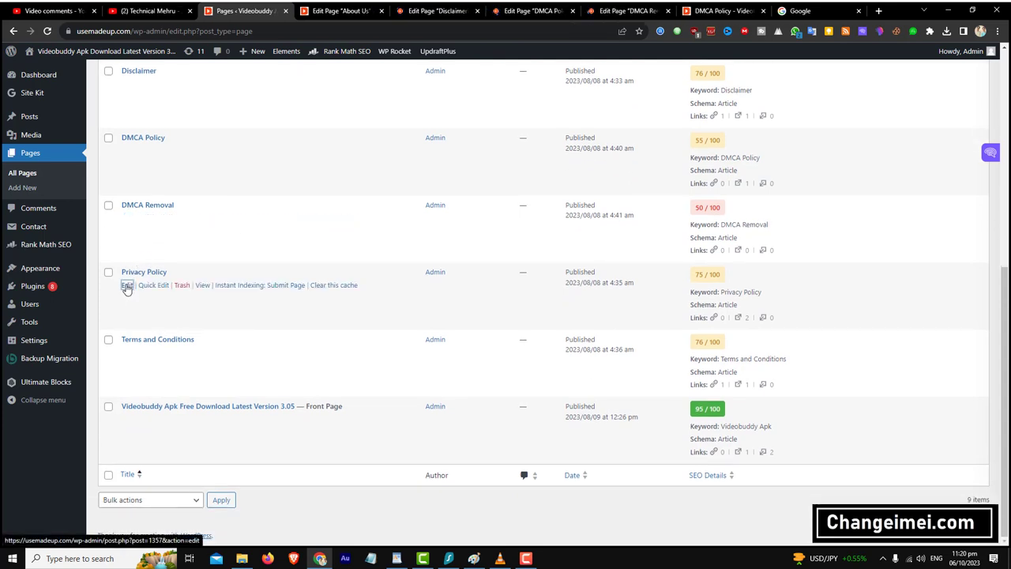
right_click(127, 286)
left_click(138, 293)
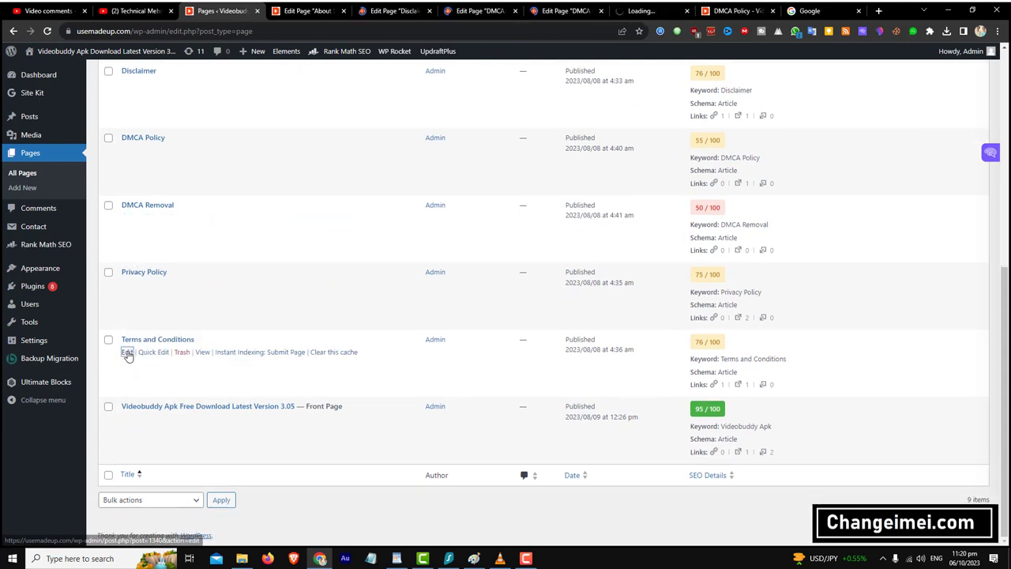
right_click(127, 354)
left_click(139, 361)
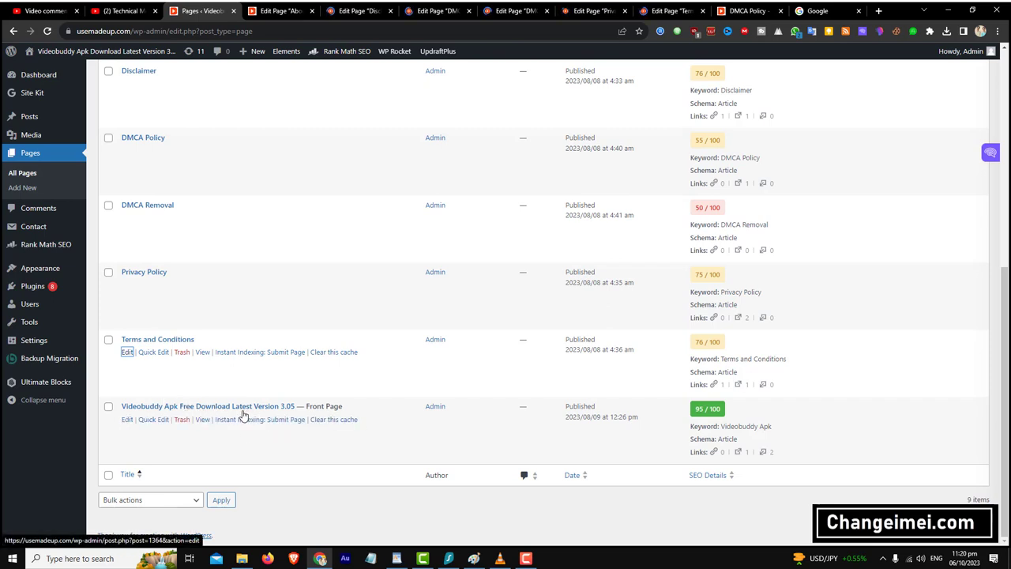
left_click(347, 10)
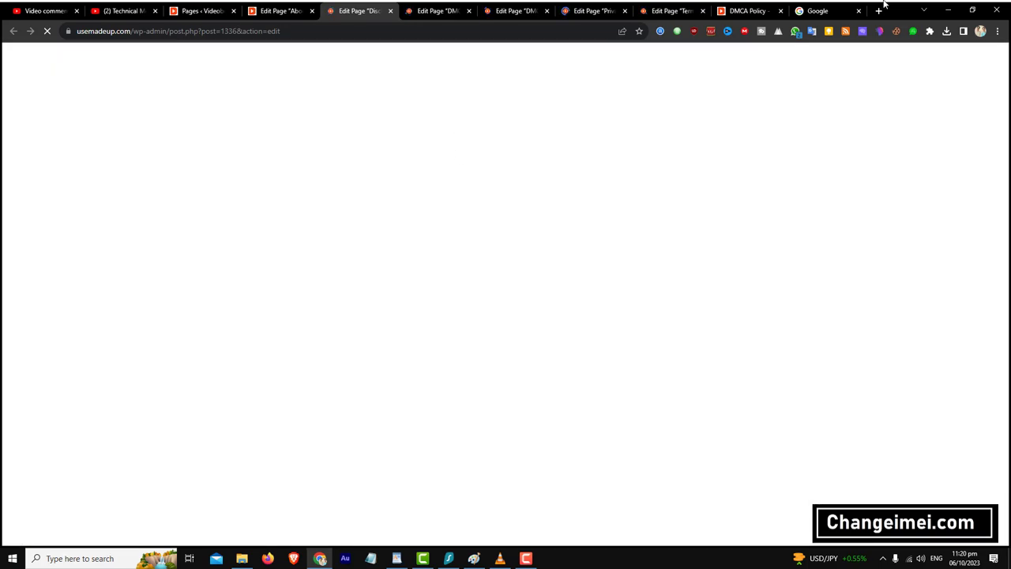
- Close the DMCA Policy preview and replace the username in the Disclaimer contact e-mail
left_click(748, 11)
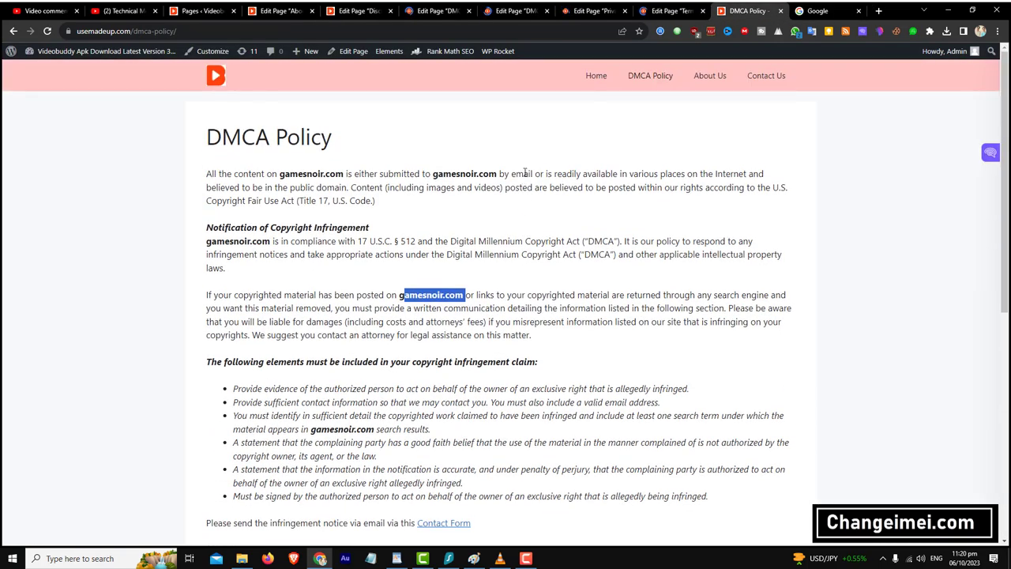
left_click(781, 11)
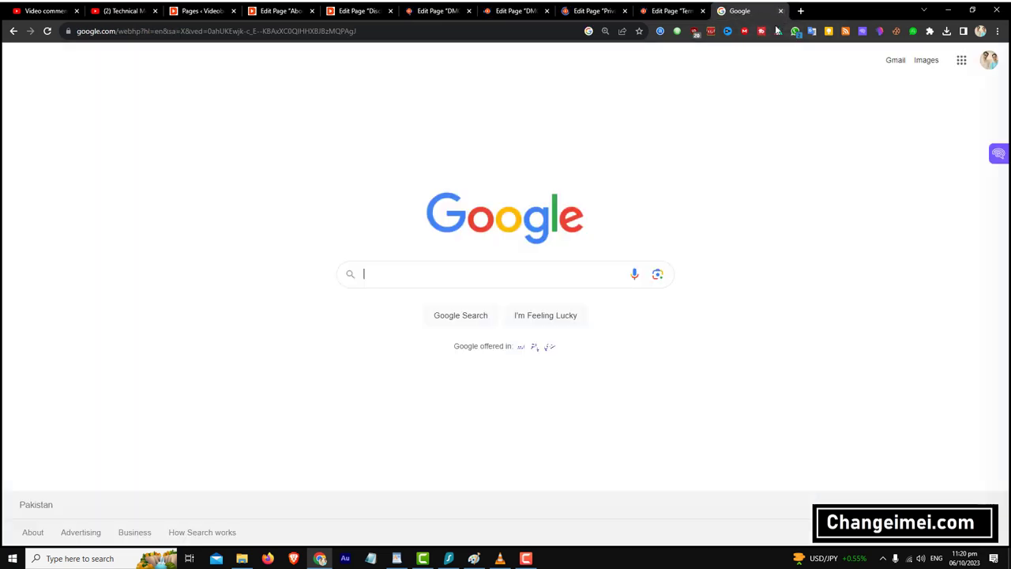
left_click(359, 11)
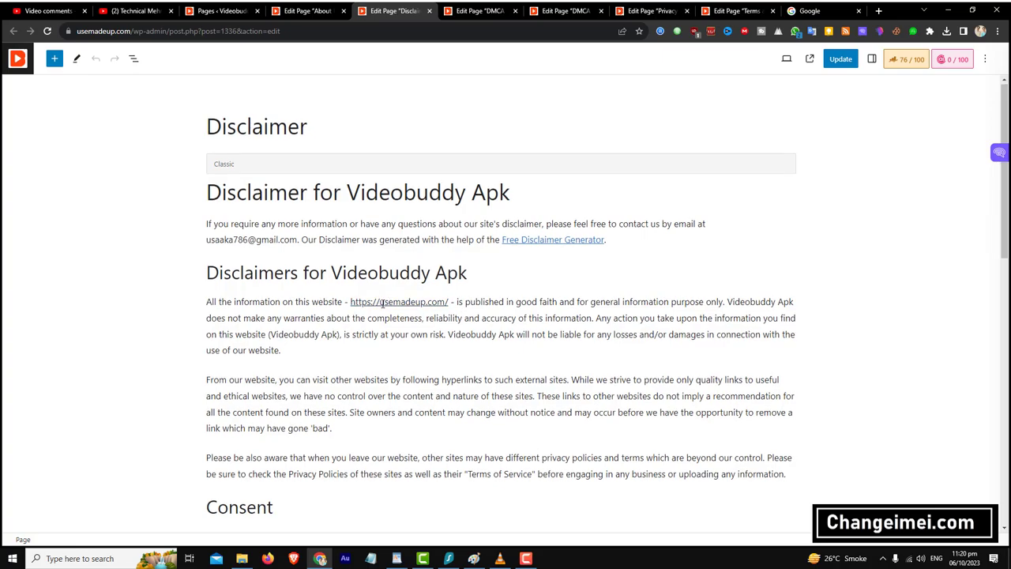
scroll(386, 309, "down", 3)
scroll(386, 309, "down", 3)
scroll(385, 308, "up", 6)
scroll(386, 309, "down", 9)
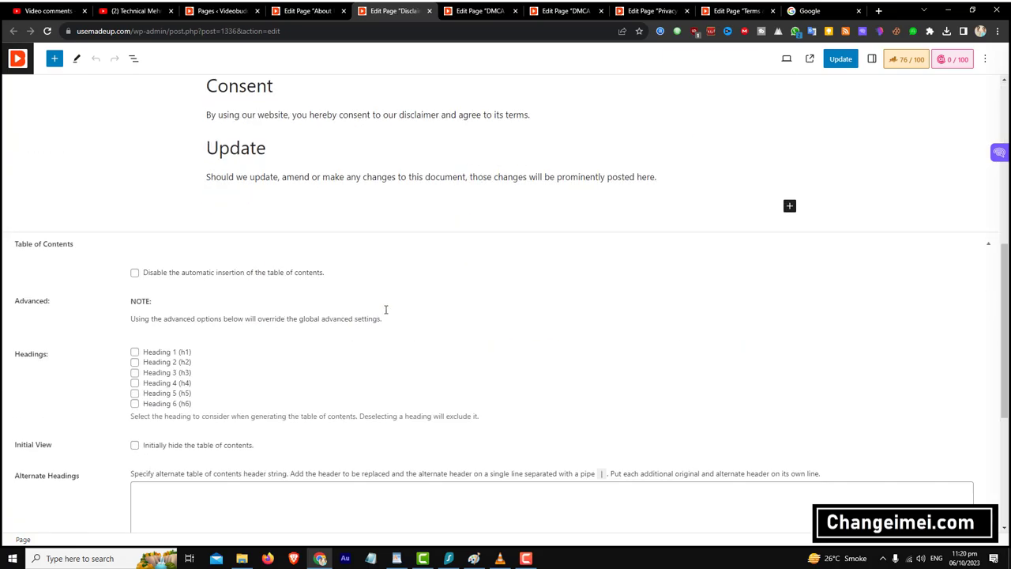
scroll(385, 309, "up", 10)
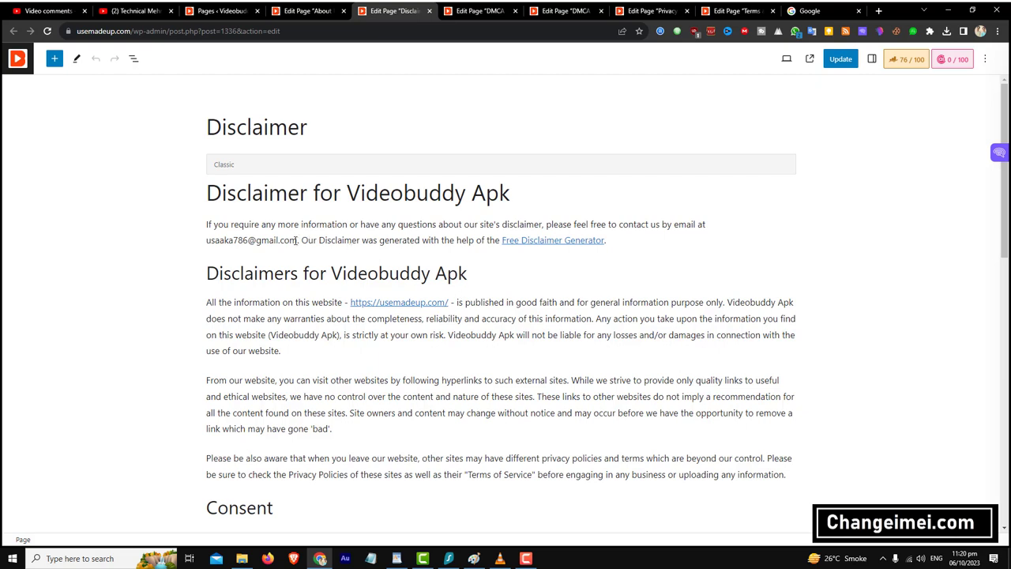
left_click_drag(297, 241, 211, 240)
left_click(246, 241)
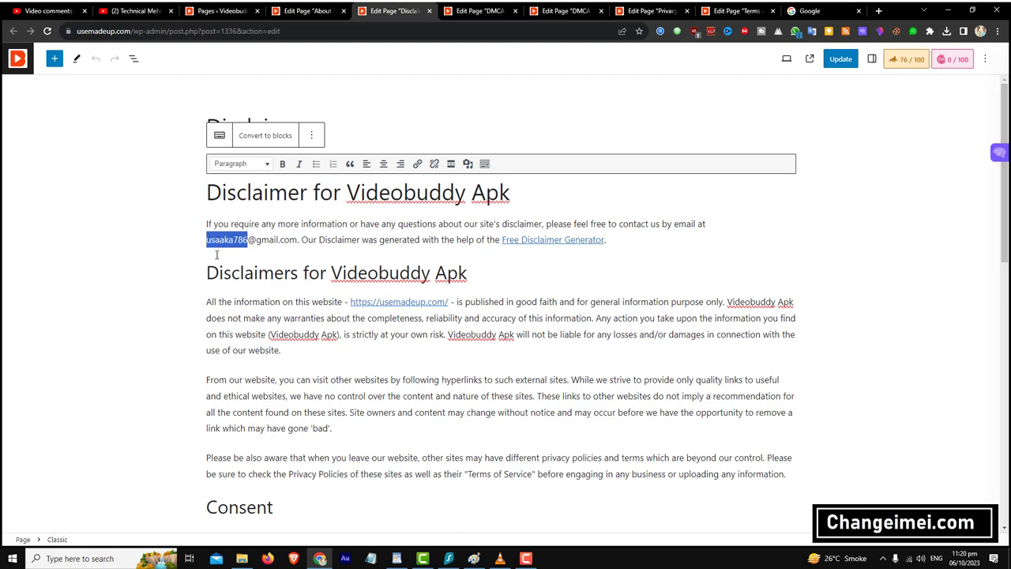
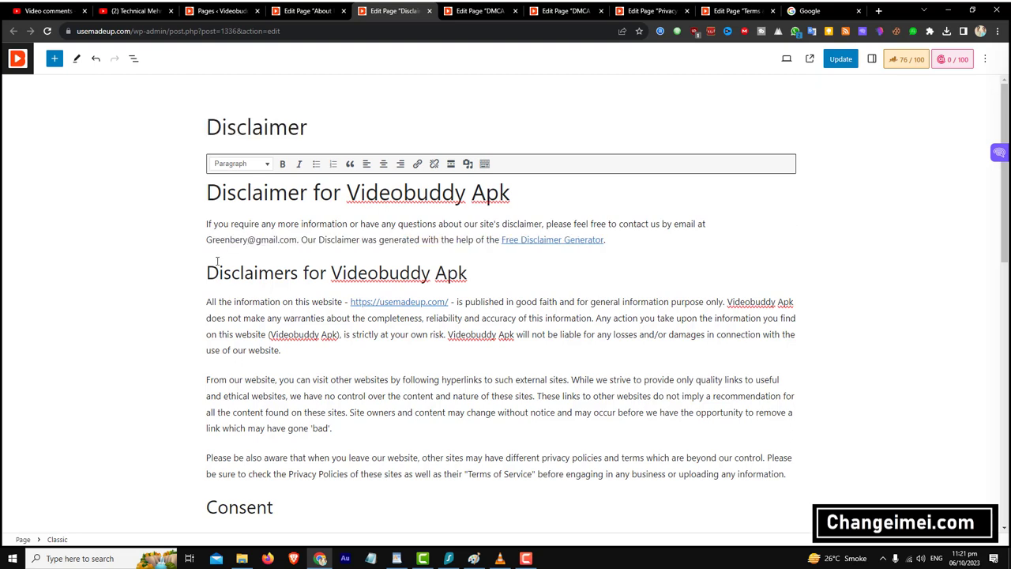
- Unlink 'Free Disclaimer Generator' and update the Disclaimer page
triple_click(557, 242)
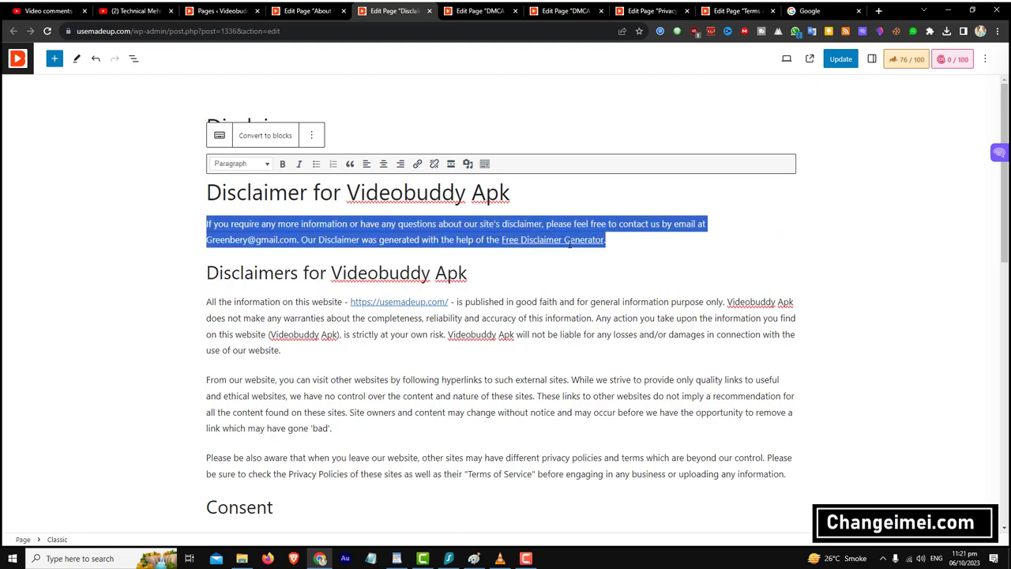
left_click(592, 239)
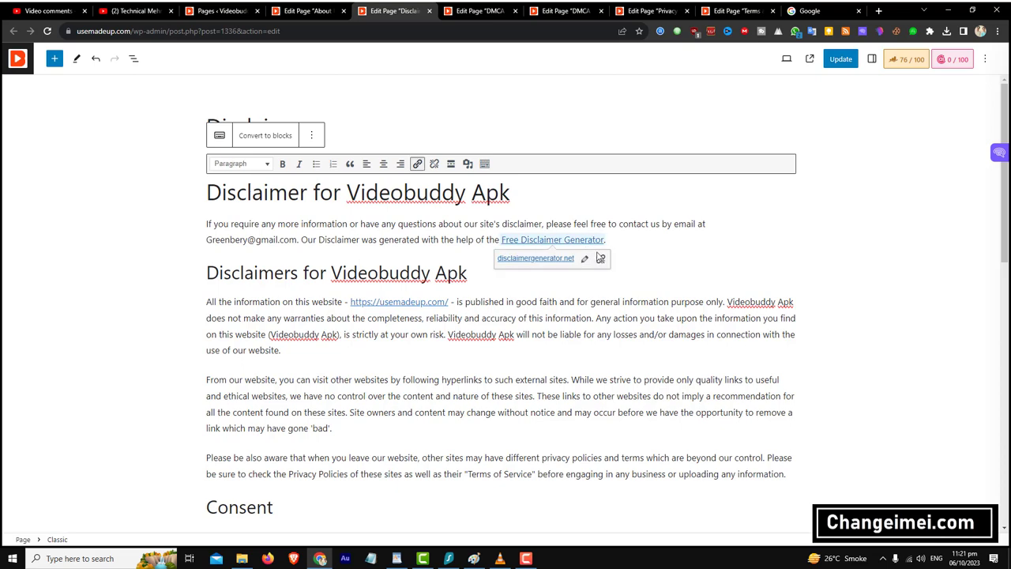
left_click(600, 260)
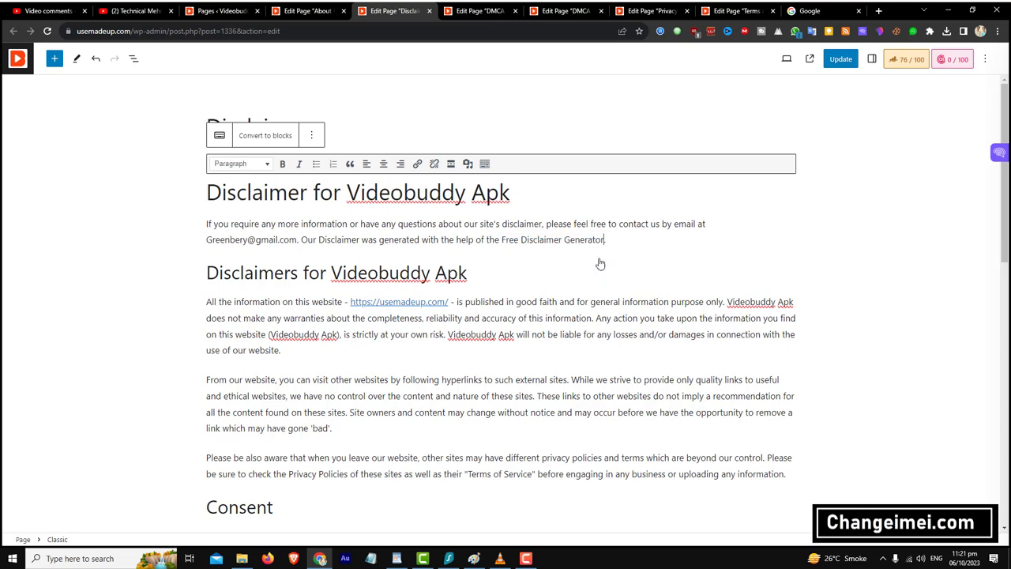
scroll(464, 294, "down", 2)
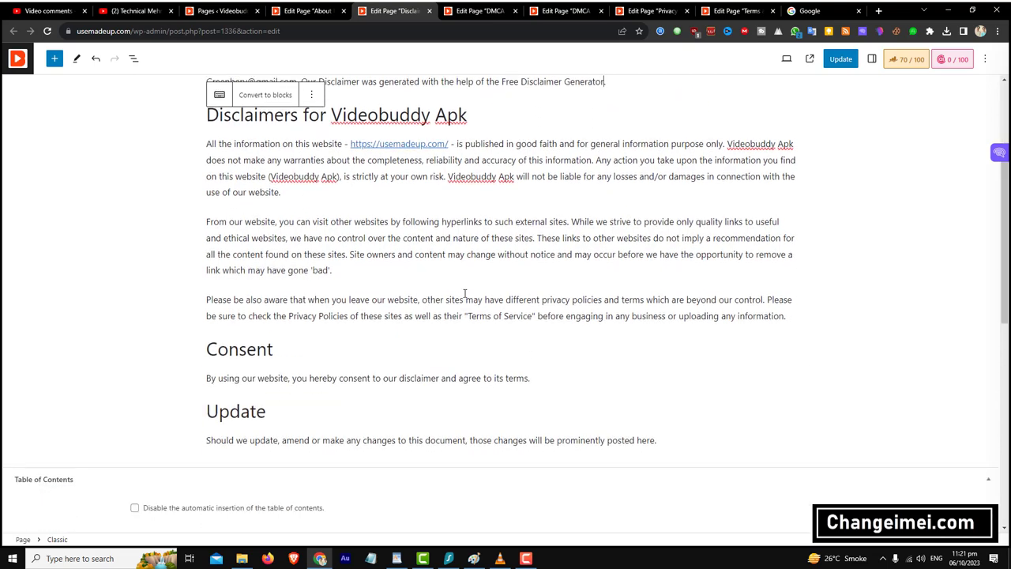
scroll(464, 294, "down", 6)
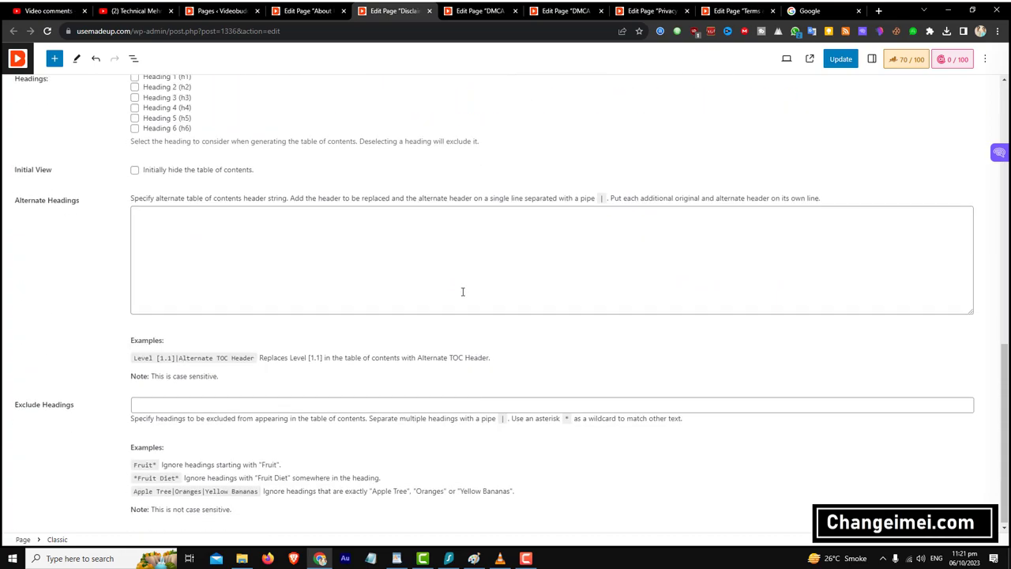
scroll(463, 292, "up", 8)
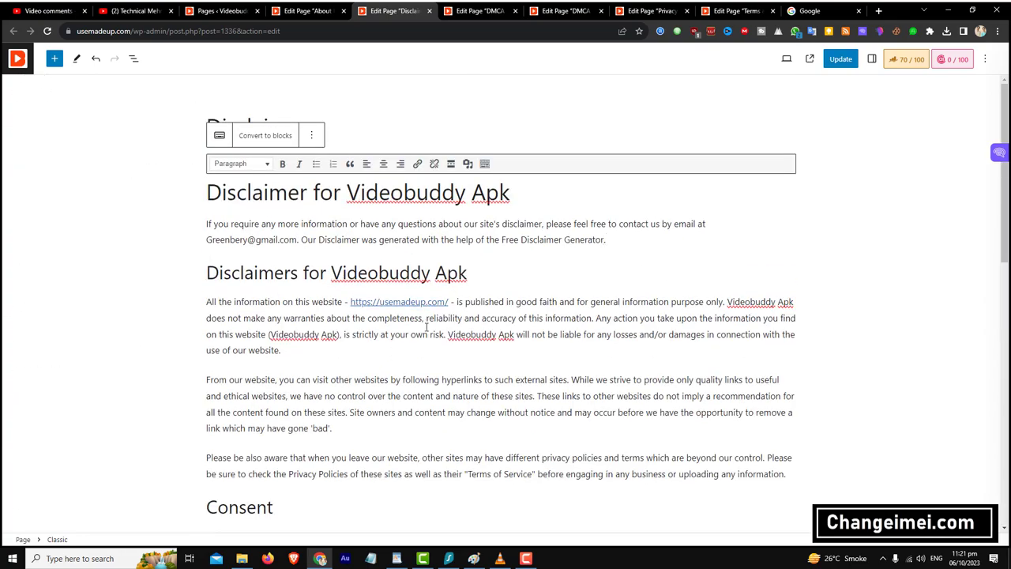
left_click(841, 59)
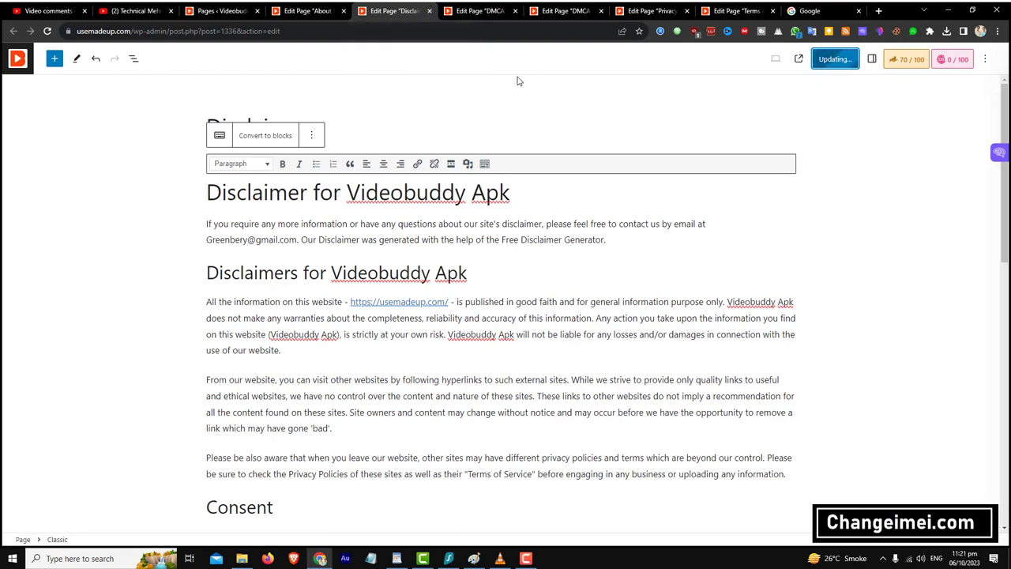
left_click(477, 11)
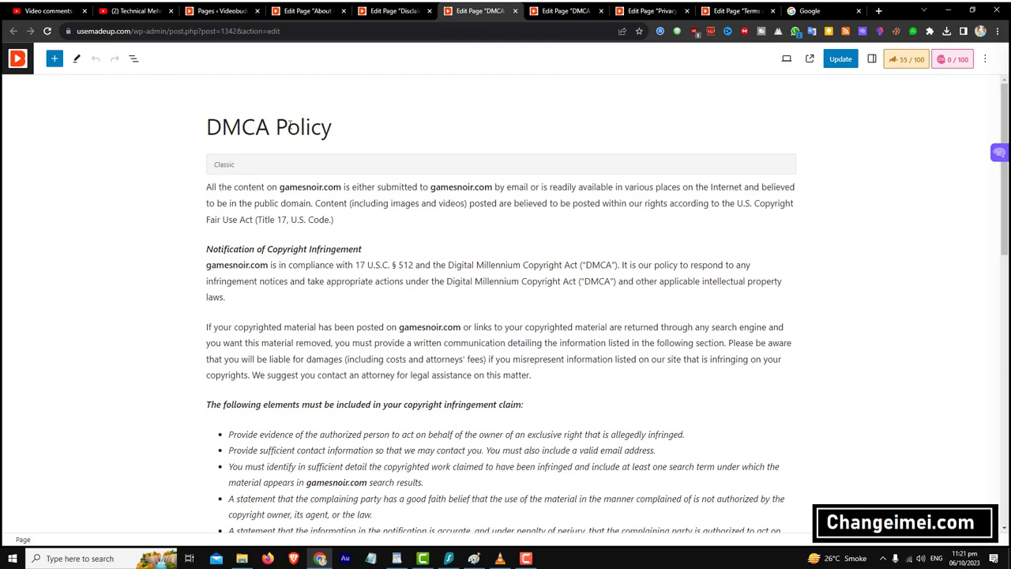
- Link the first gamesnoir.com in the DMCA Policy to the copied site address and check it
double_click(302, 190)
right_click(333, 186)
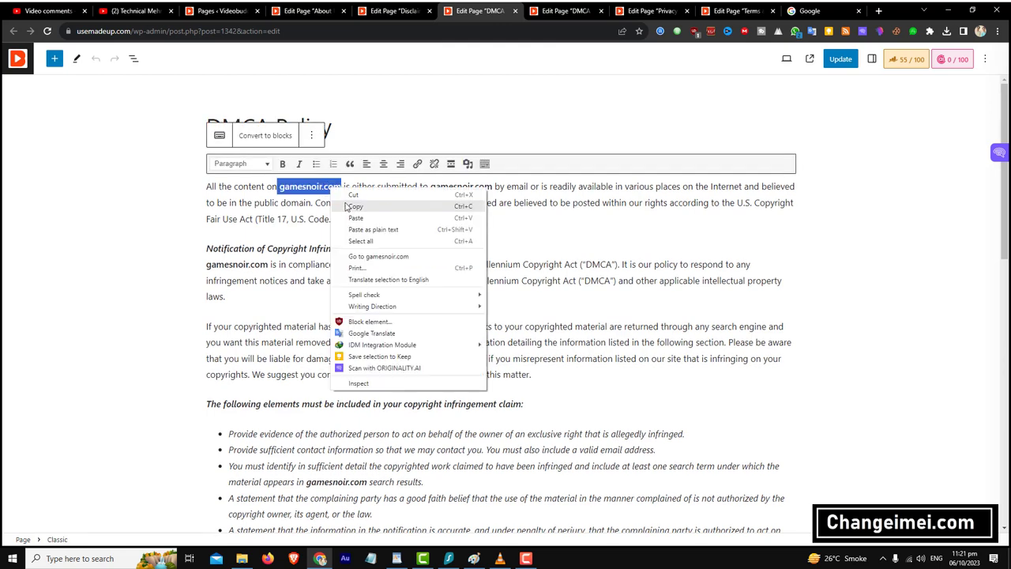
left_click(284, 194)
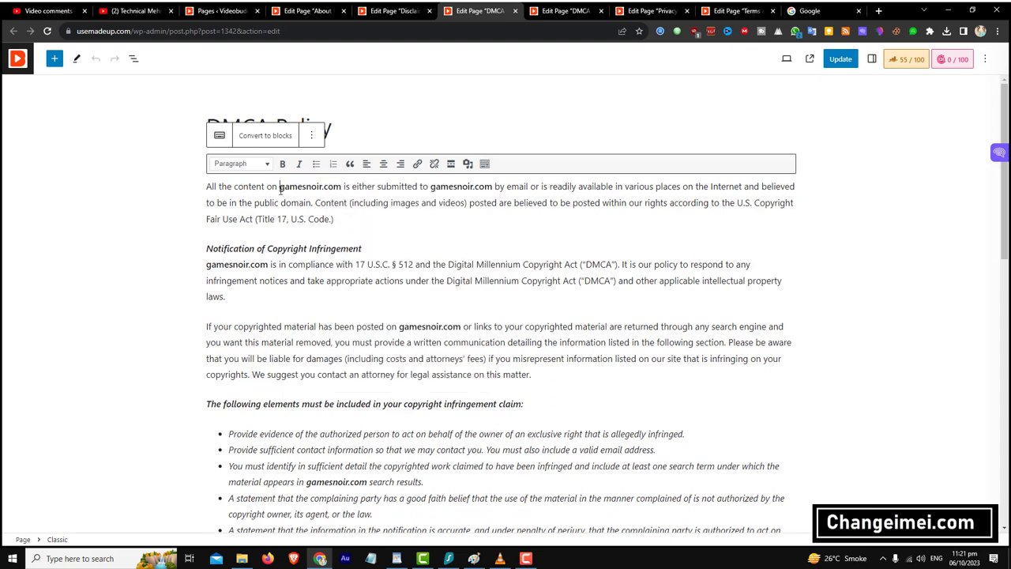
double_click(334, 189)
right_click(336, 186)
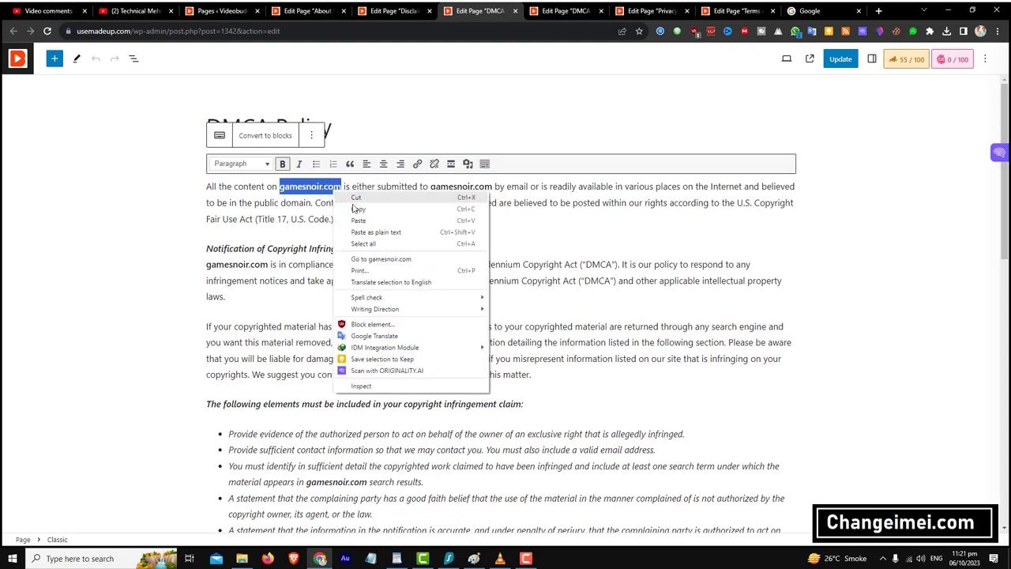
left_click(363, 222)
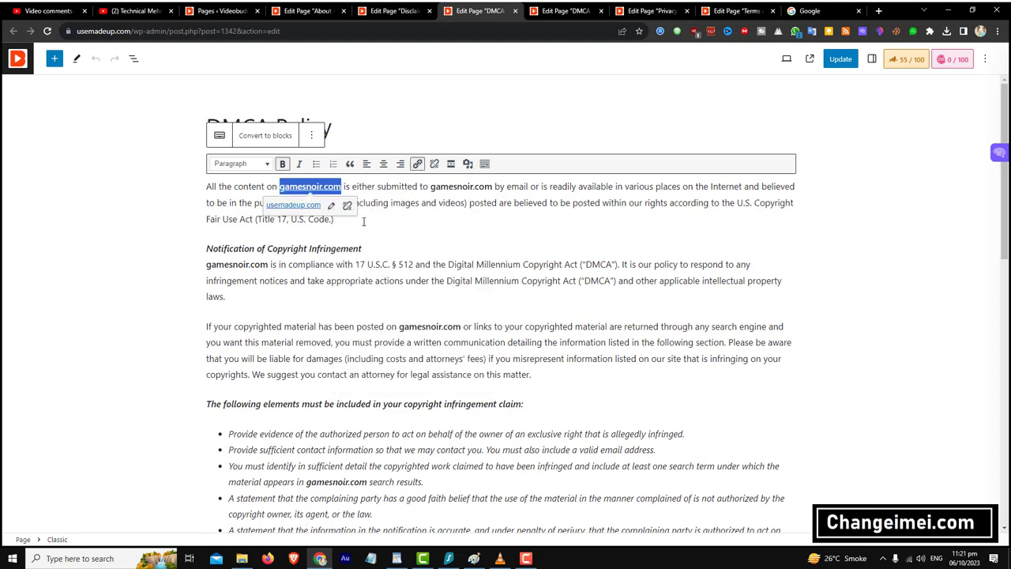
left_click(305, 205)
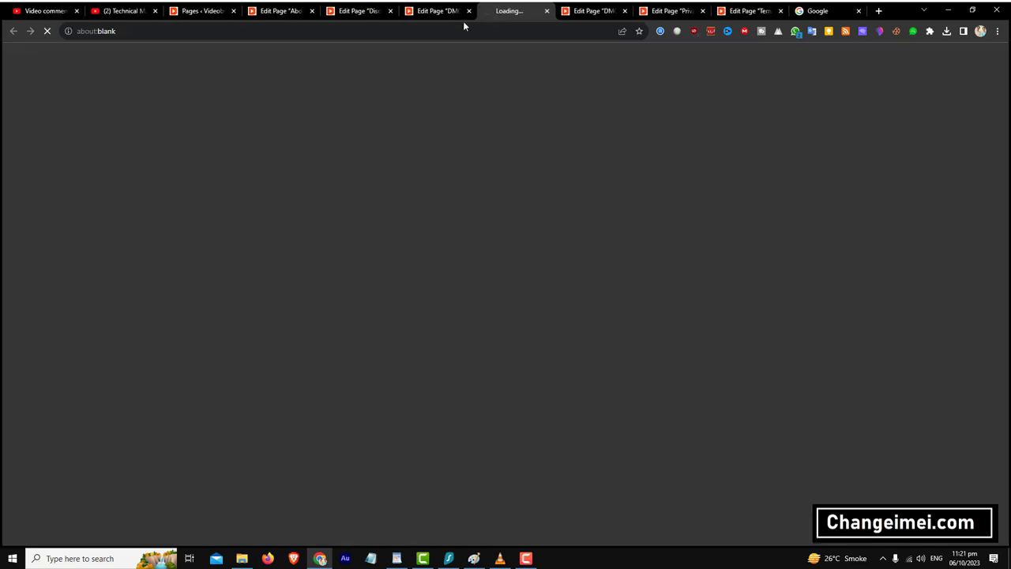
left_click(442, 10)
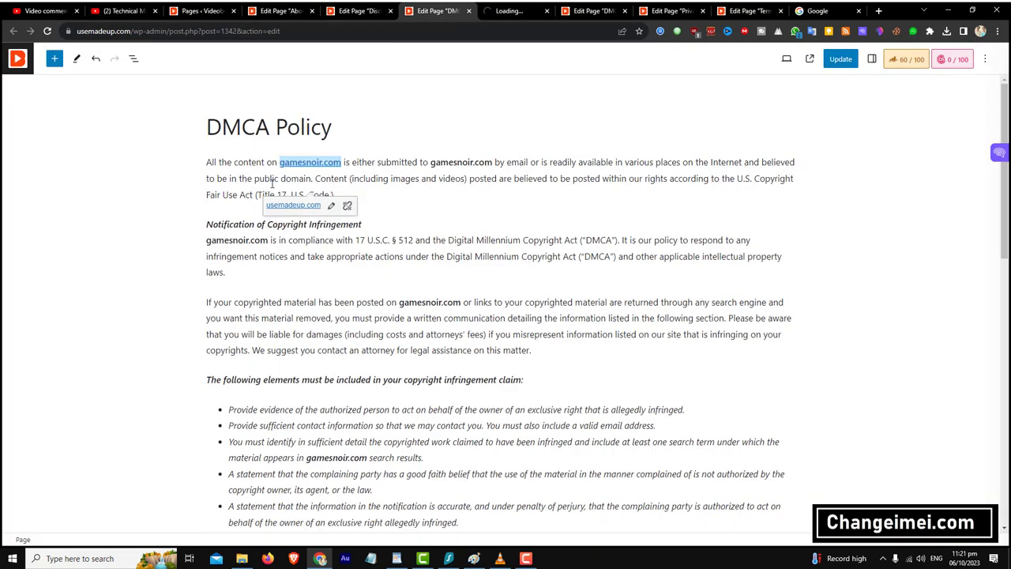
- Replace that gamesnoir.com with the pasted address, trimmed to read usemadeup.com
left_click(273, 183)
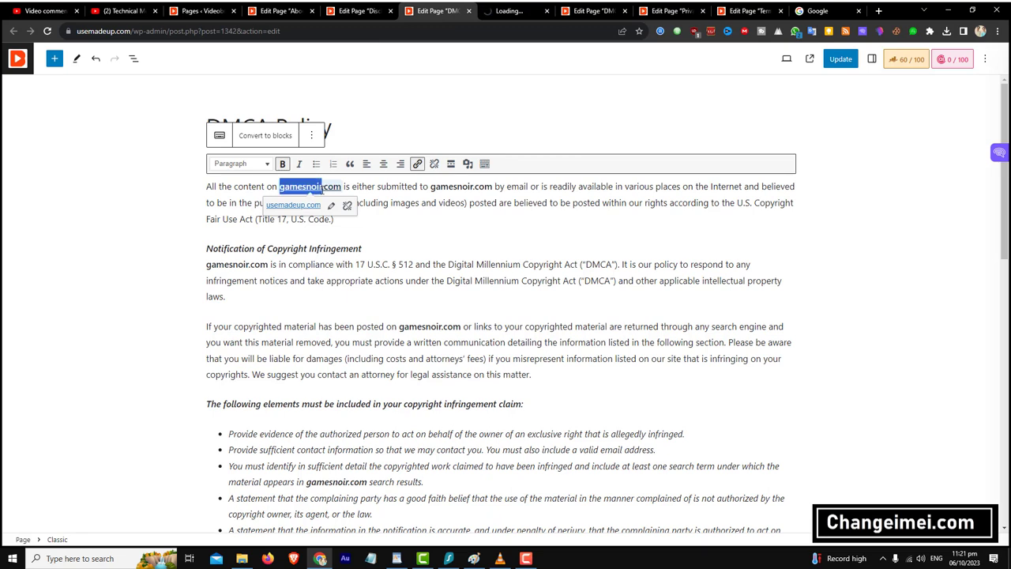
triple_click(338, 186)
left_click(339, 186)
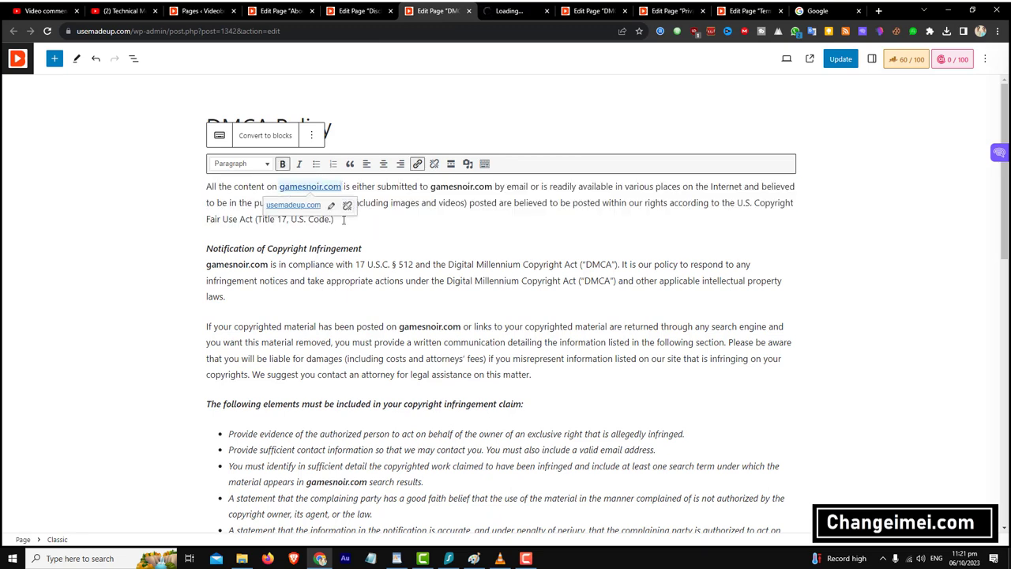
key("BackSpace")
key("BackSpace")
key("BackSpace")
key("BackSpace")
key("BackSpace")
key("BackSpace")
key("BackSpace")
key("BackSpace")
key("BackSpace")
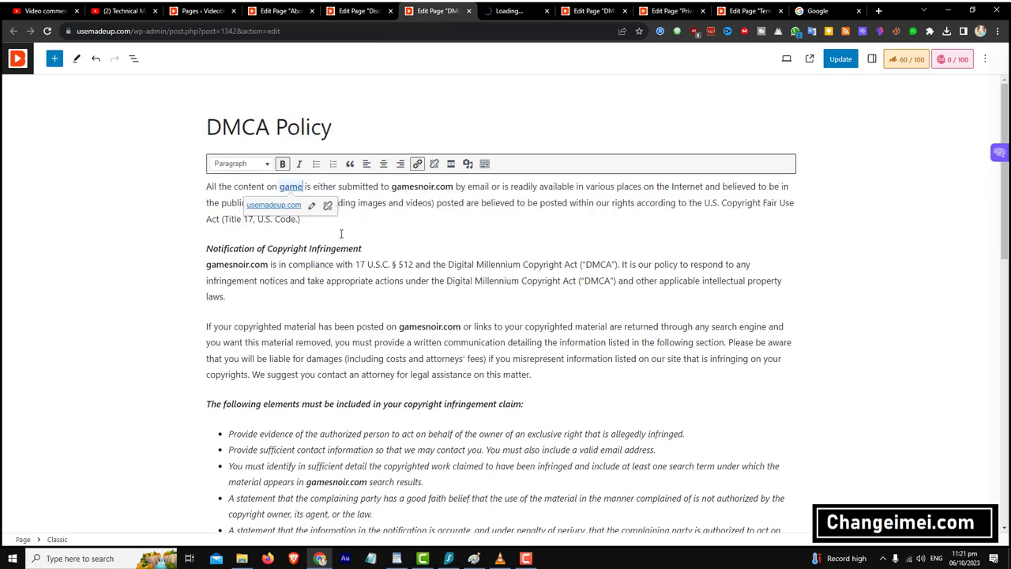
key("BackSpace")
key("BackSpace")
key("BackSpace")
key("BackSpace")
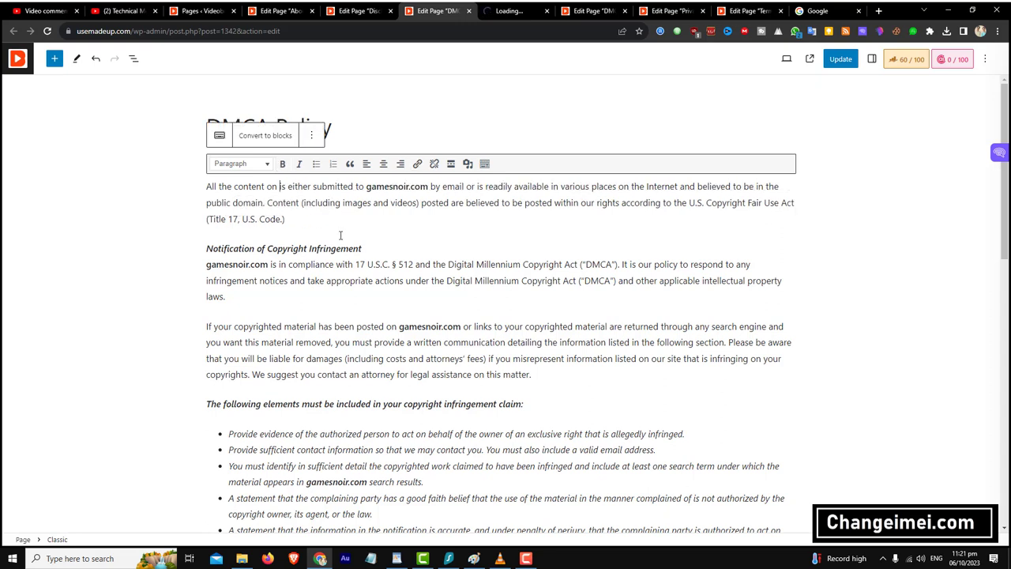
key("ctrl+v")
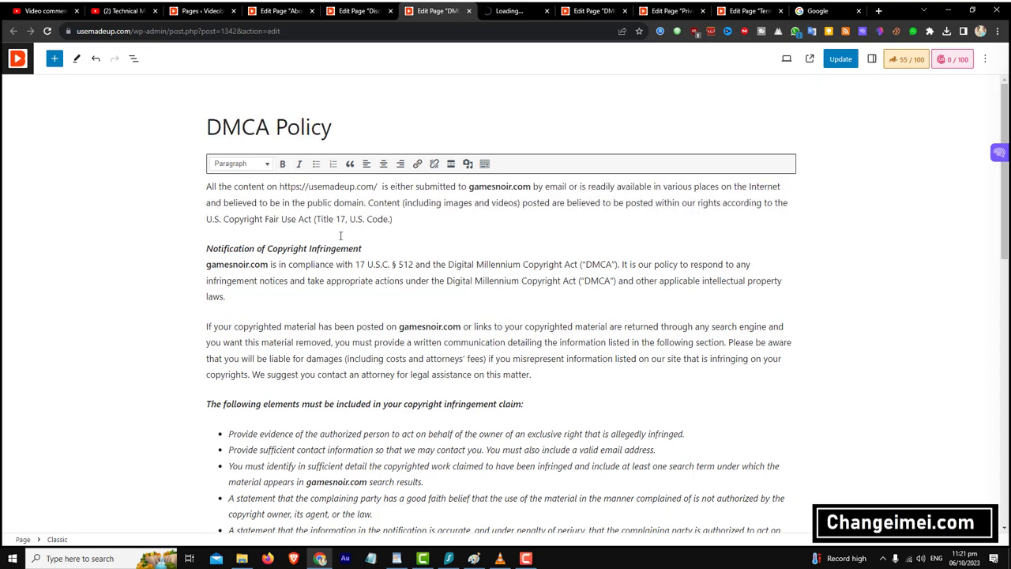
key("Left")
key("BackSpace")
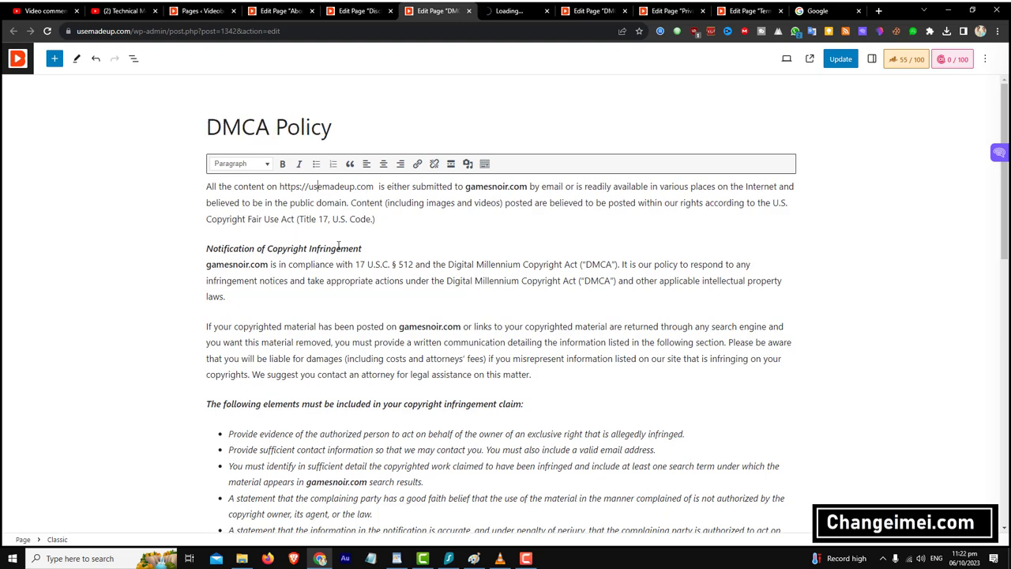
key("BackSpace")
key("BackSpace")
key("BackSpace")
key("BackSpace")
key("BackSpace")
key("BackSpace")
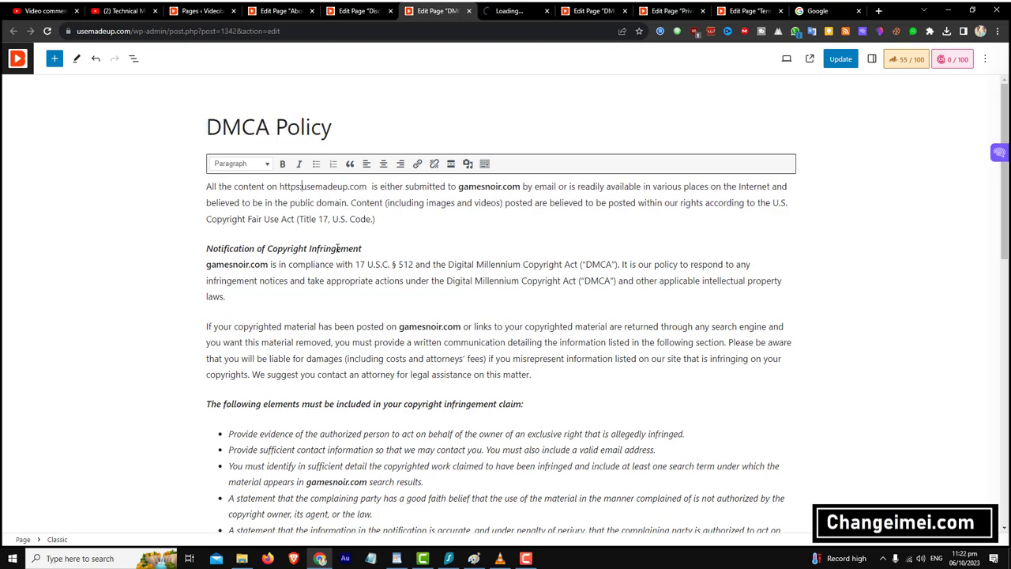
key("BackSpace")
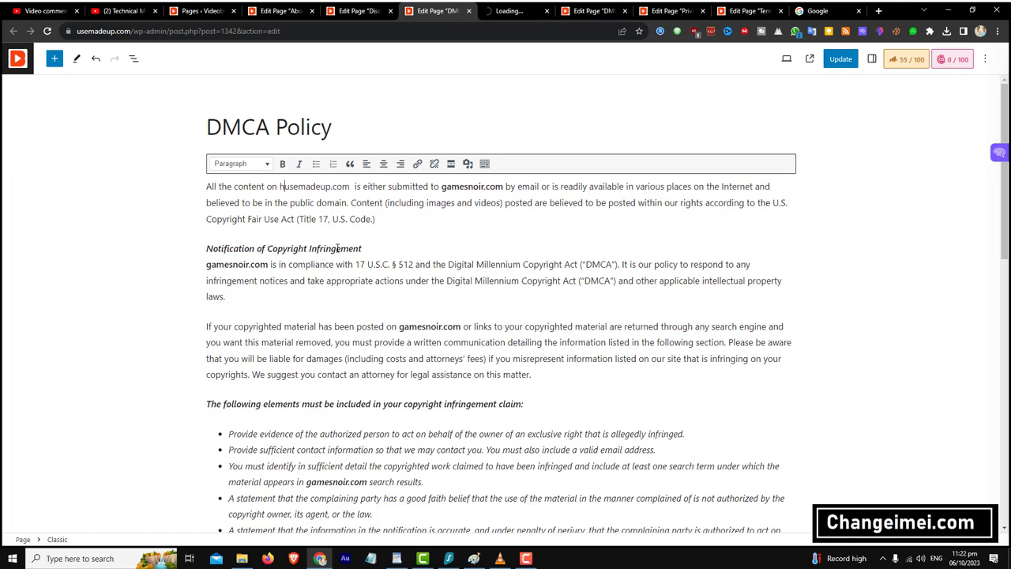
key("BackSpace")
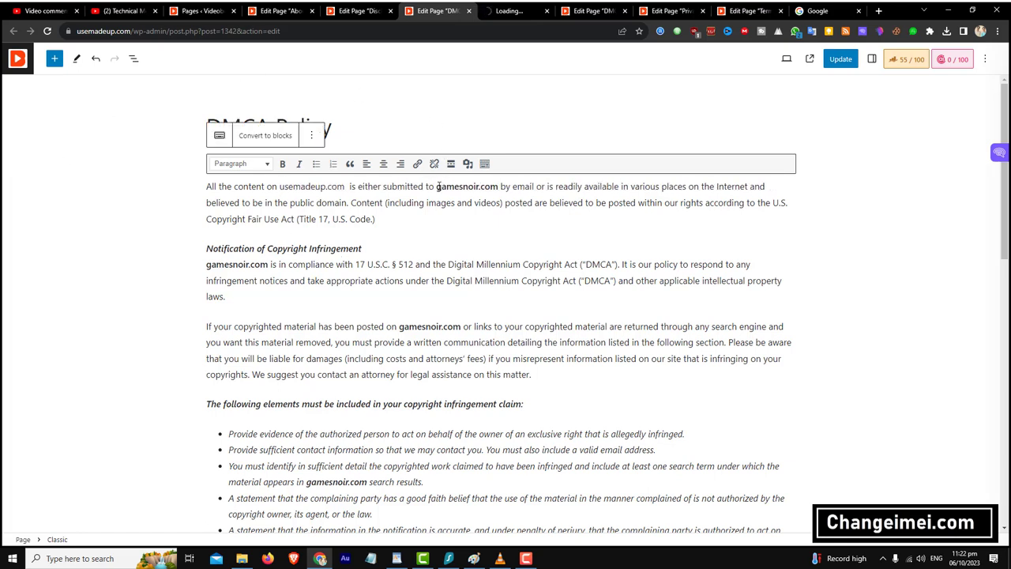
- Paste usemadeup.com over the remaining gamesnoir.com mentions, check the Contact Form link, close the editor
left_click_drag(437, 187, 491, 186)
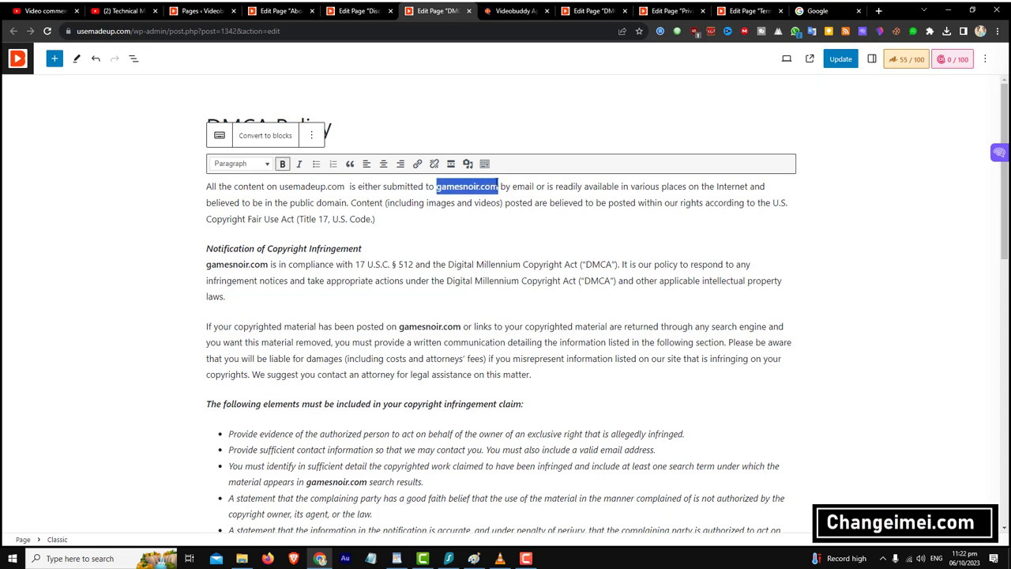
key("ctrl+v")
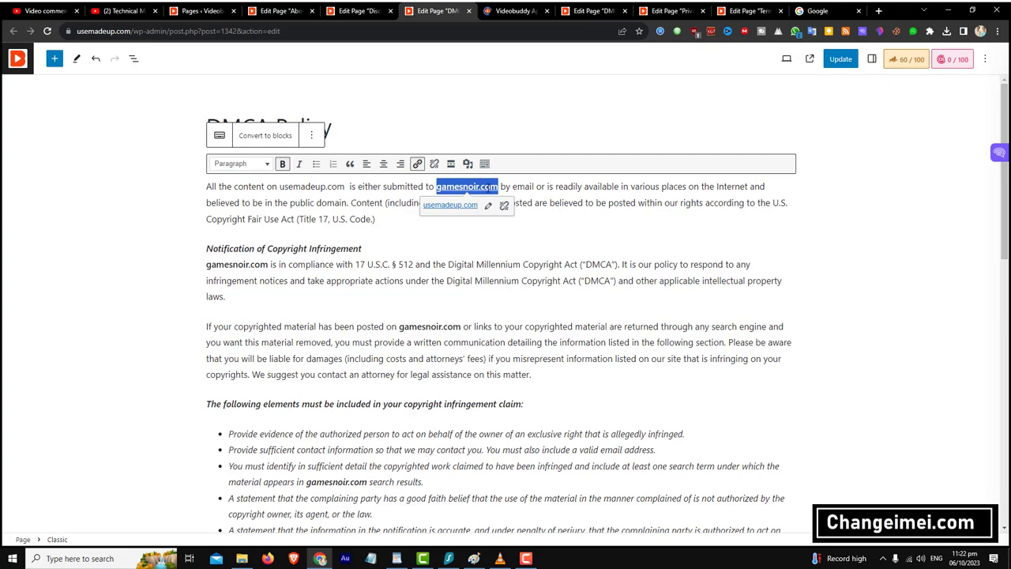
type("usemadeup.com")
double_click(237, 264)
key("ctrl+v")
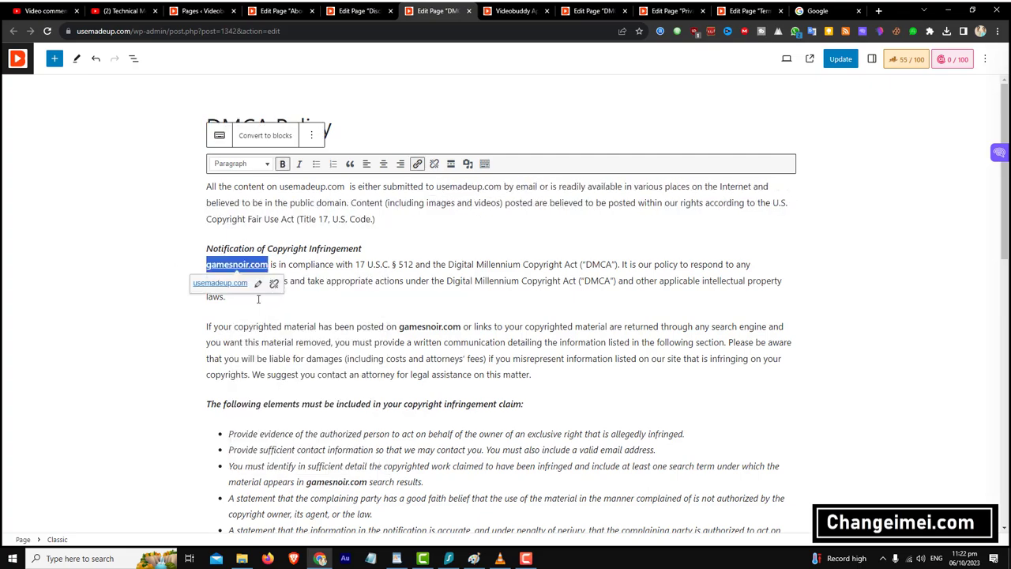
key("ctrl+s")
double_click(429, 302)
type("usemadeup.com")
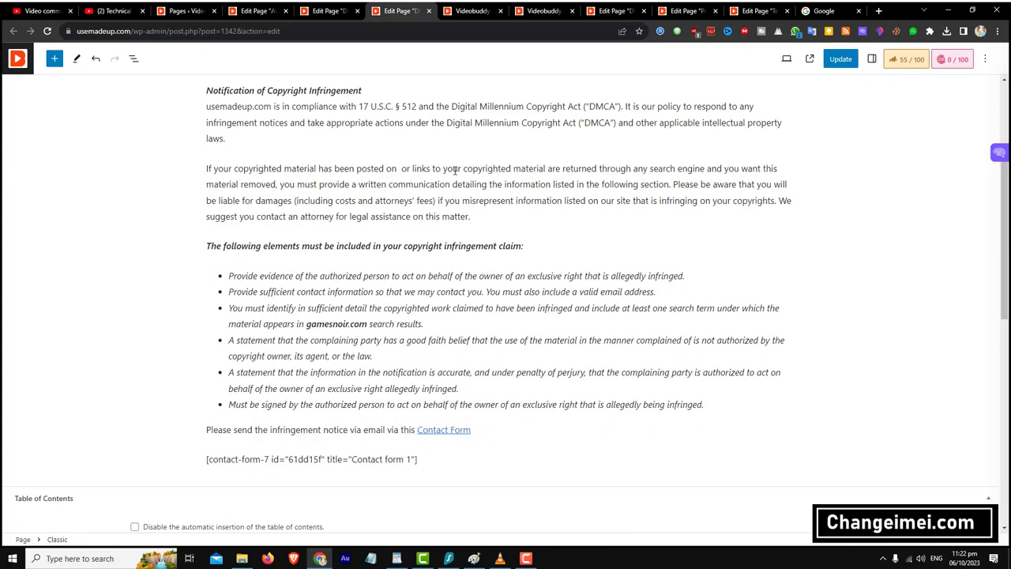
scroll(409, 322, "down", 2)
left_click(442, 406)
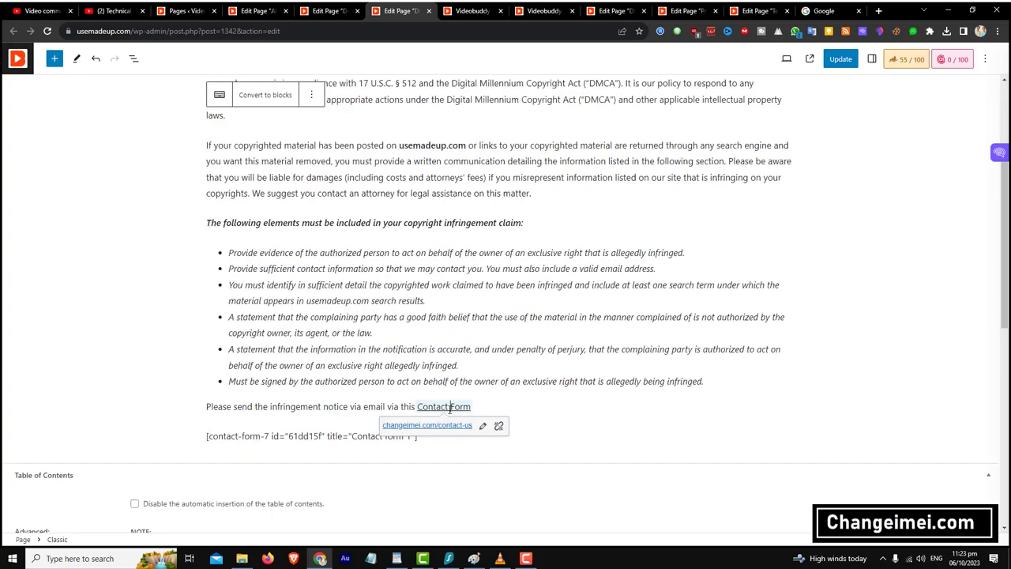
scroll(482, 426, "down", 5)
key("ctrl+w")
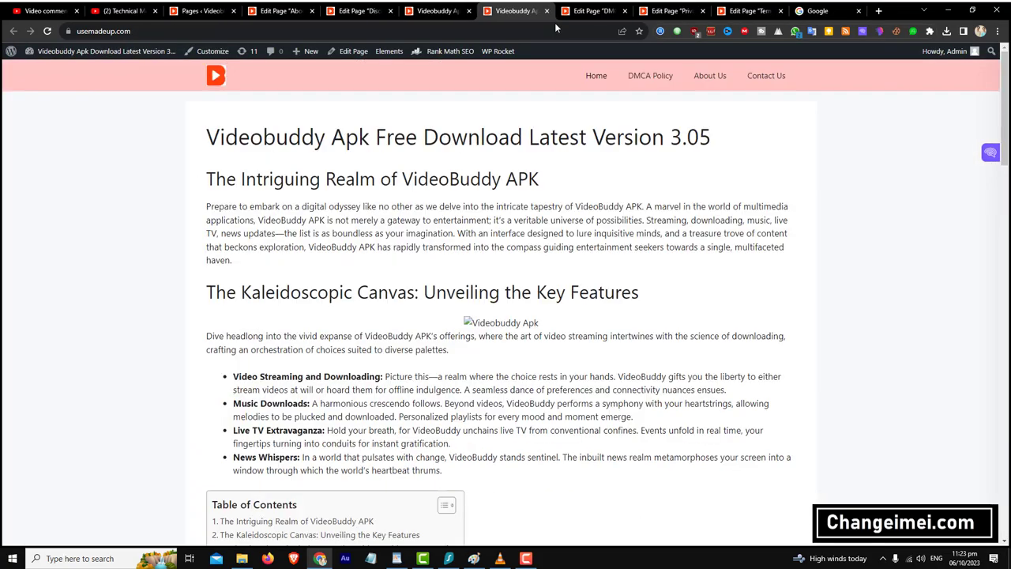
- Close the DMCA editor tab and move to the Privacy Policy editor
left_click(592, 11)
key("ctrl+w")
key("ctrl+Tab")
scroll(598, 226, "down", 5)
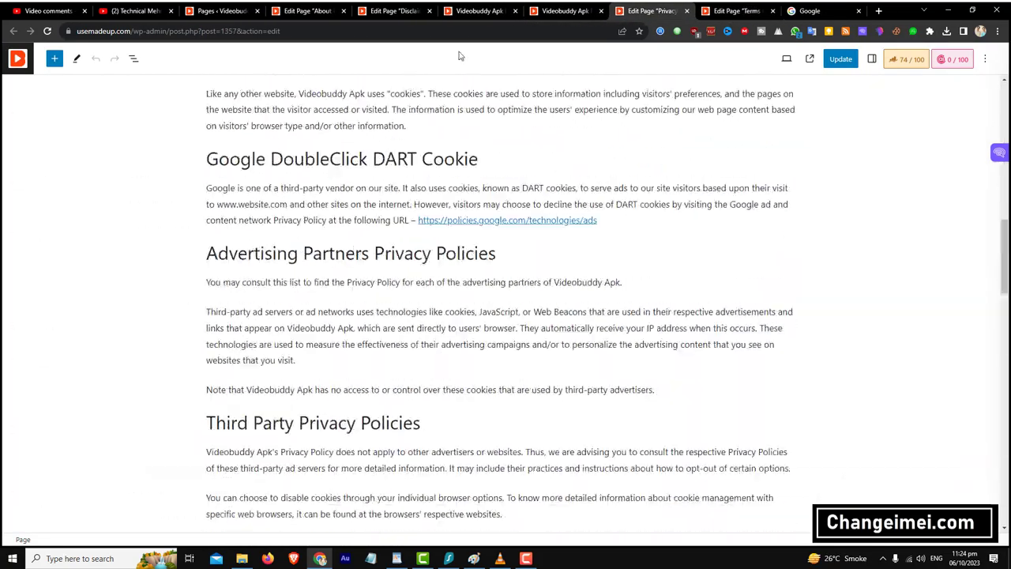
key("ctrl+shift+Tab")
key("ctrl+Tab")
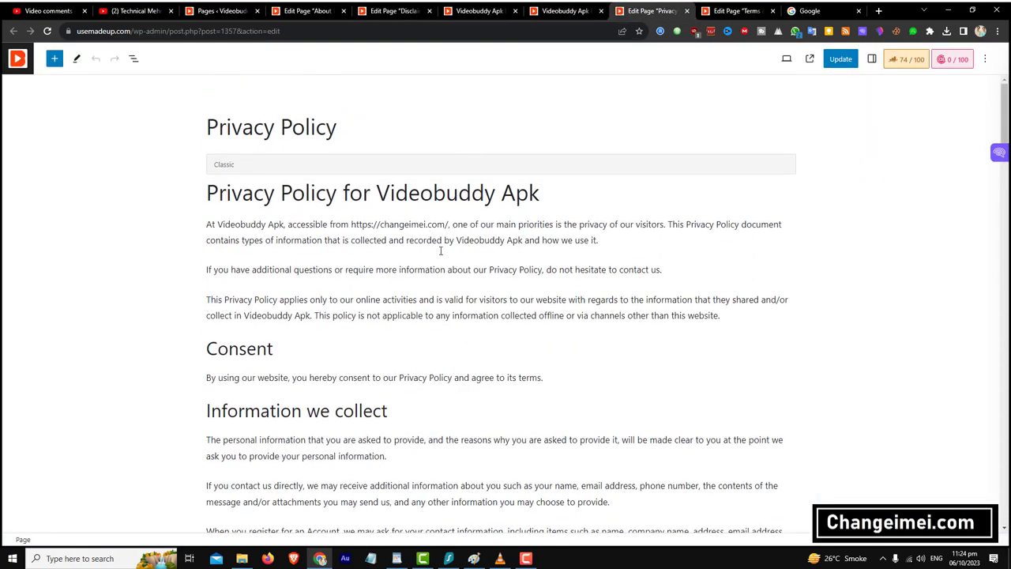
left_click_drag(448, 225, 370, 225)
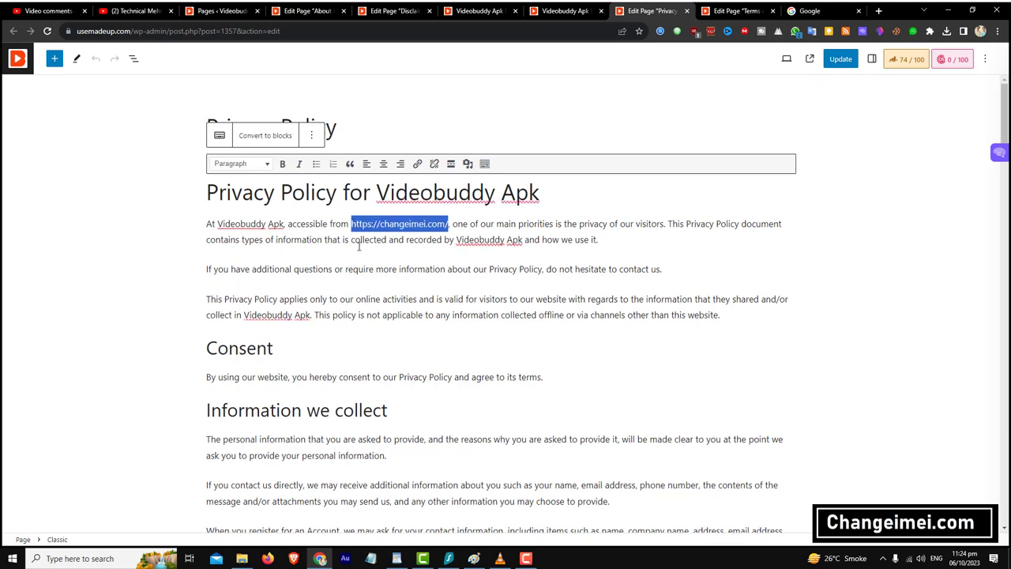
key("ctrl+v")
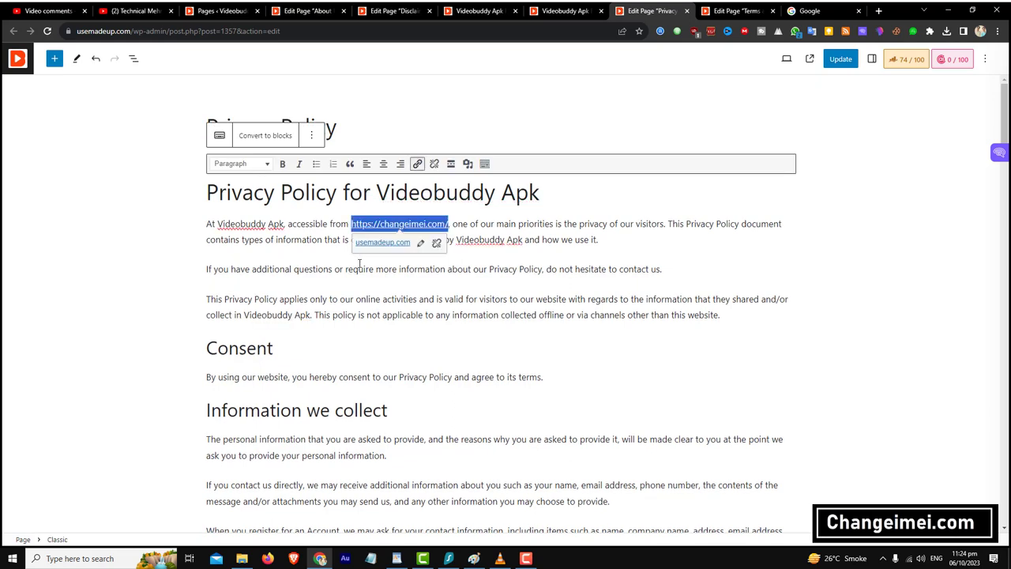
key("ctrl+z")
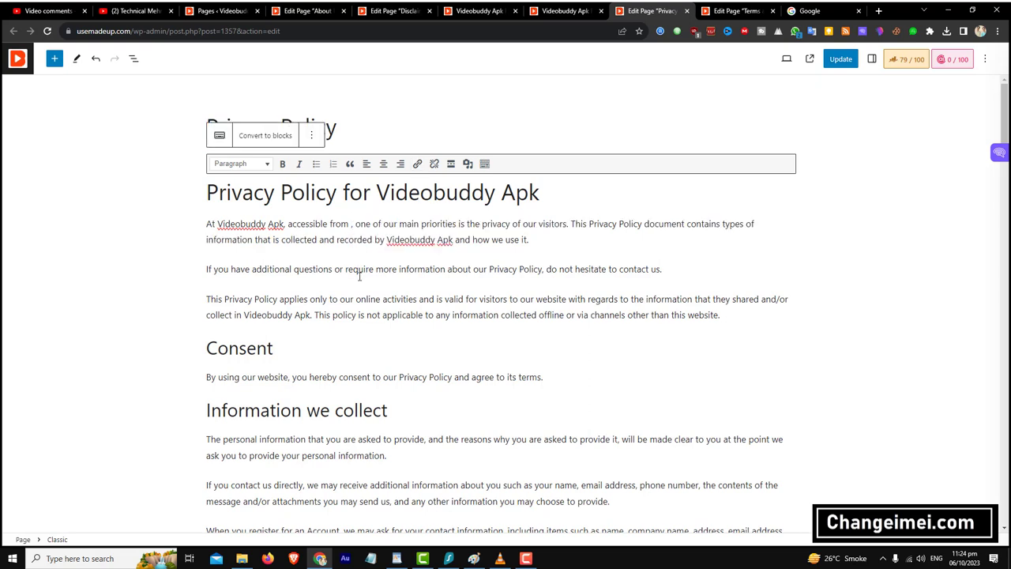
type("https://usemadeup.com/")
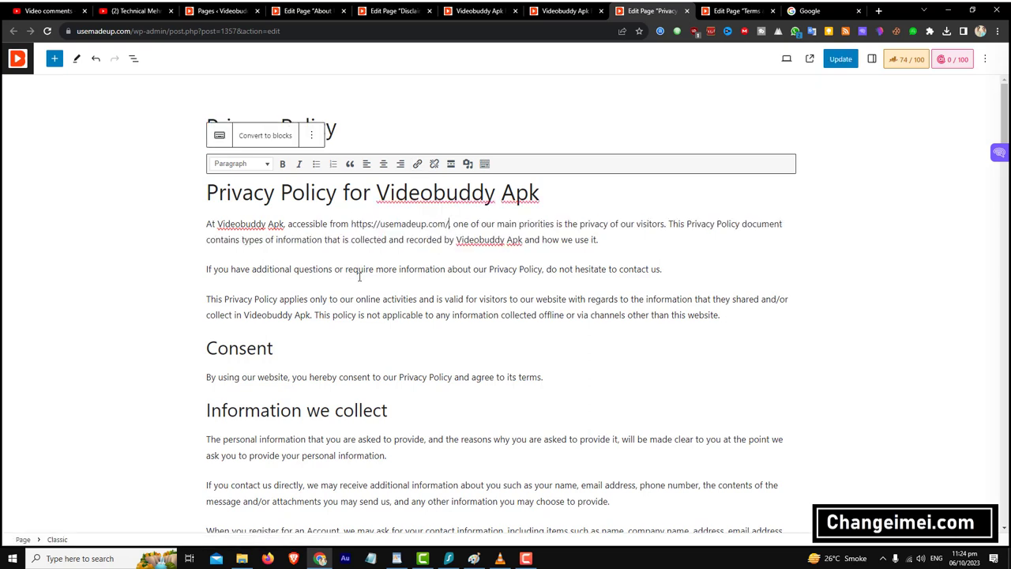
key("BackSpace")
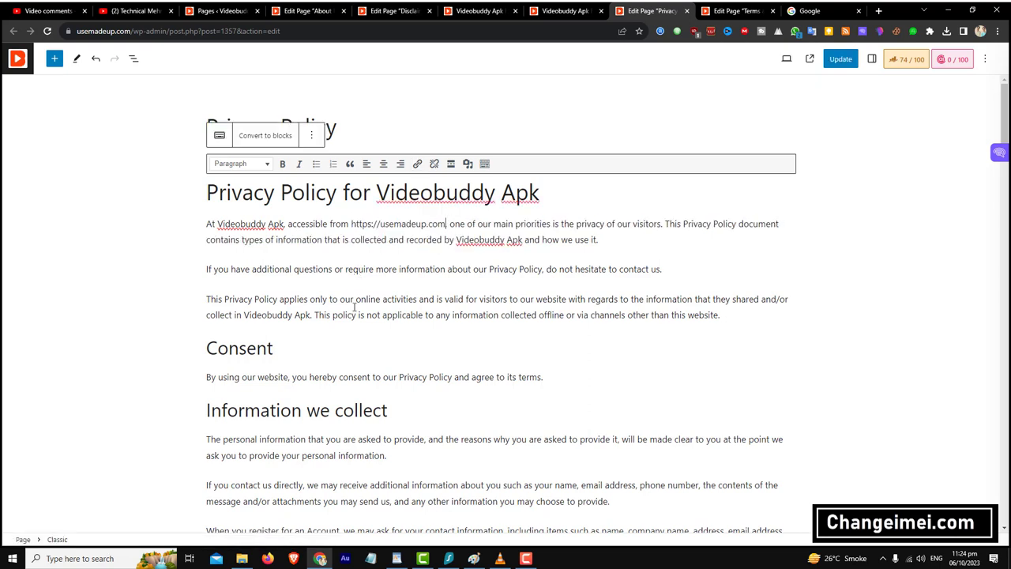
- Update the Privacy Policy page and bring up the Terms and Conditions editor
scroll(412, 315, "down", 3)
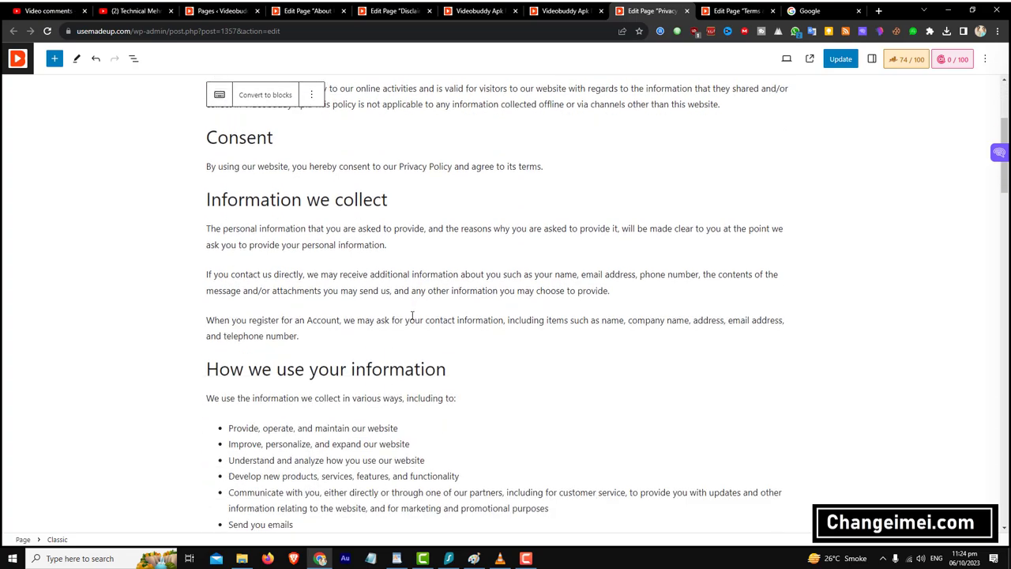
scroll(412, 315, "down", 3)
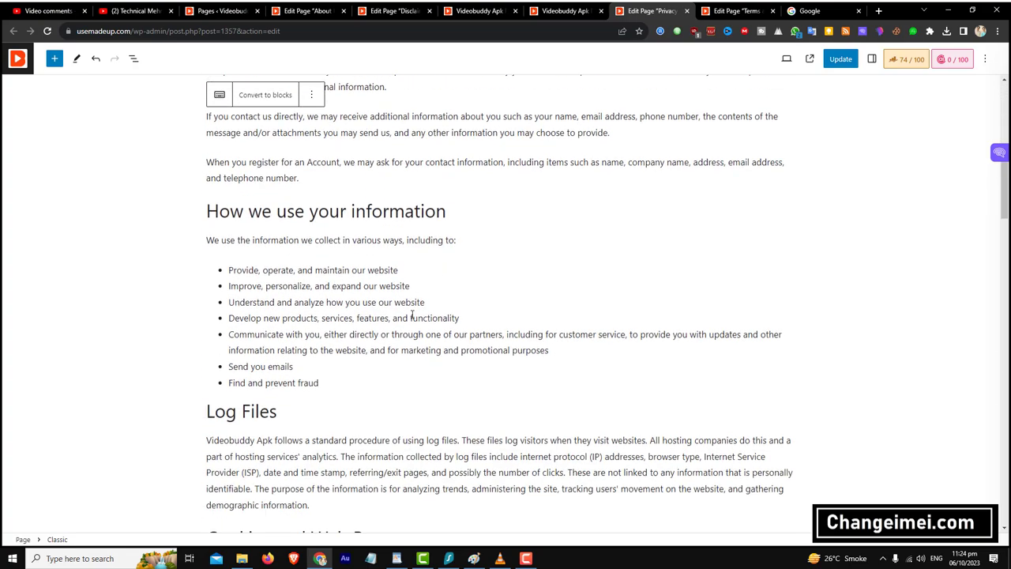
scroll(413, 316, "down", 2)
scroll(411, 316, "down", 3)
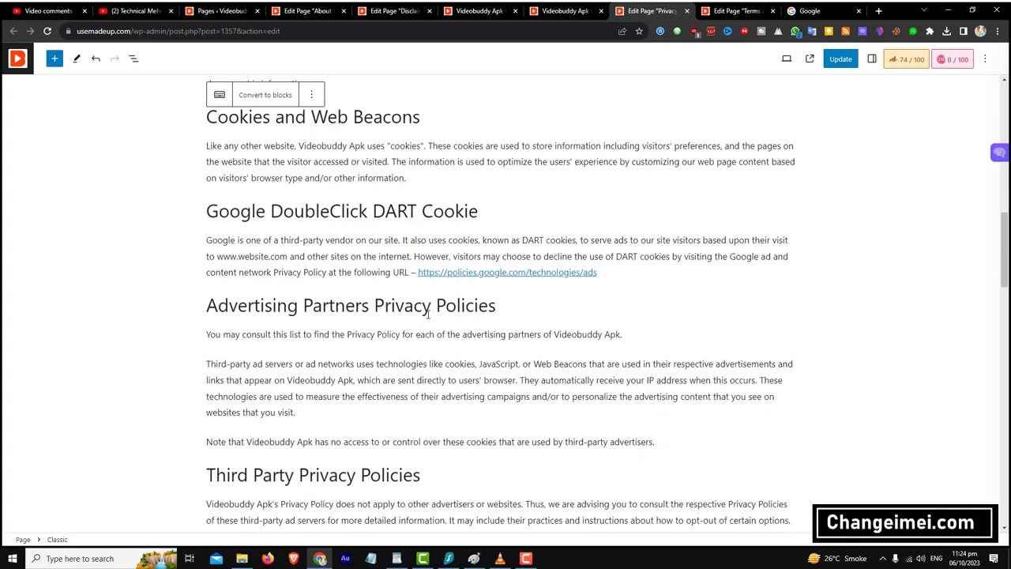
scroll(428, 314, "down", 5)
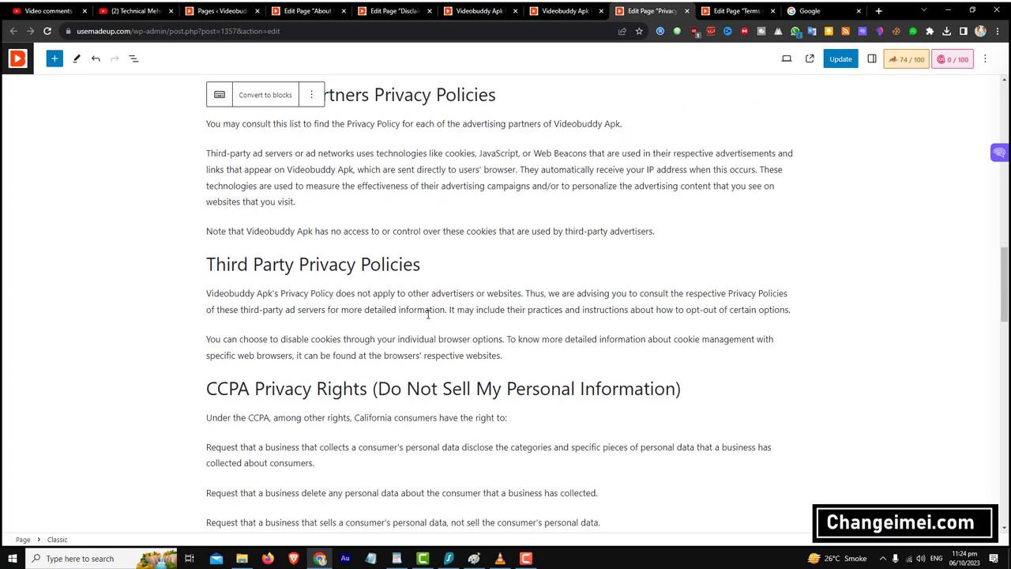
scroll(428, 313, "down", 7)
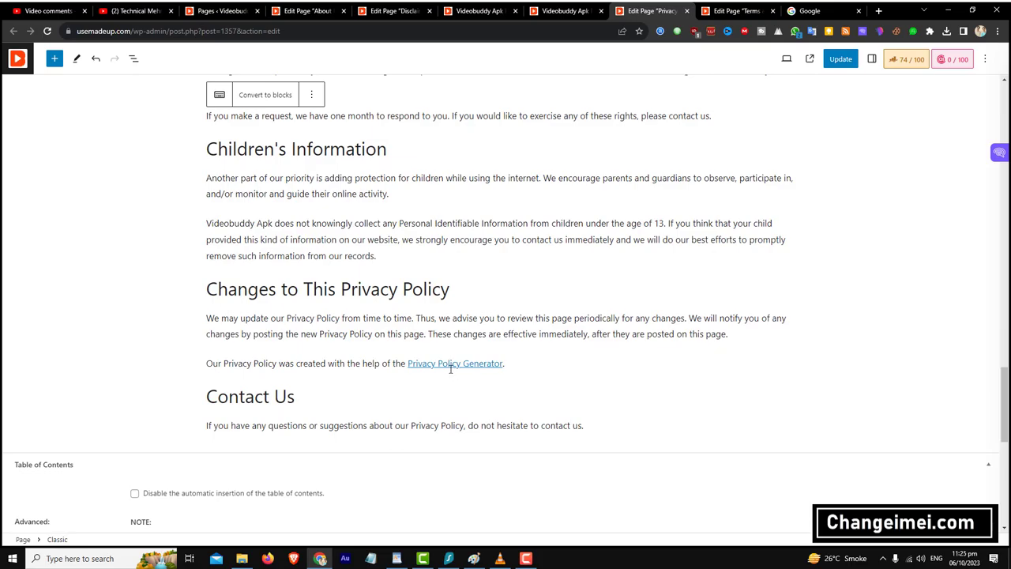
scroll(450, 368, "down", 5)
scroll(450, 368, "up", 20)
left_click(839, 59)
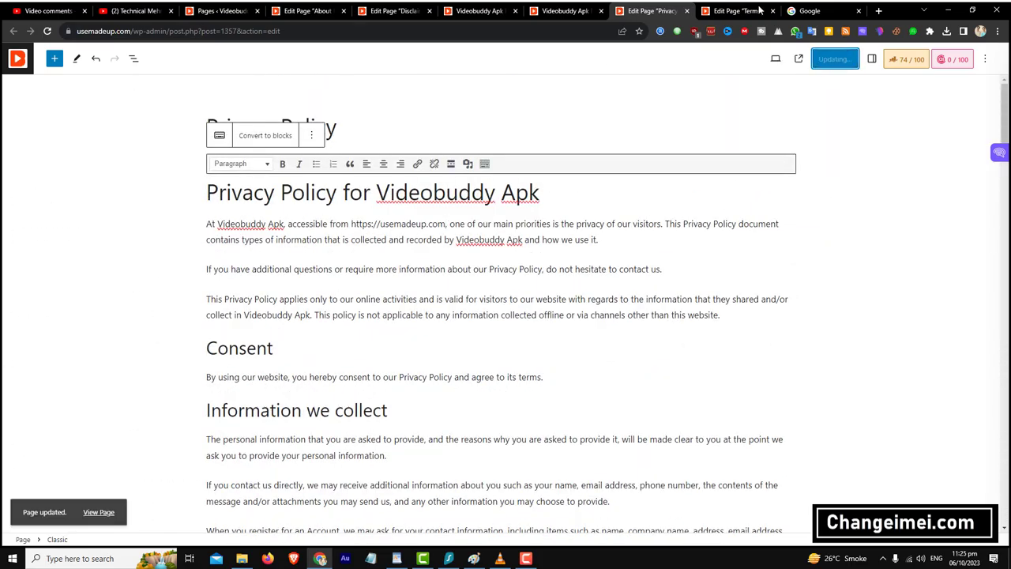
left_click(738, 11)
scroll(477, 330, "down", 10)
scroll(477, 330, "up", 12)
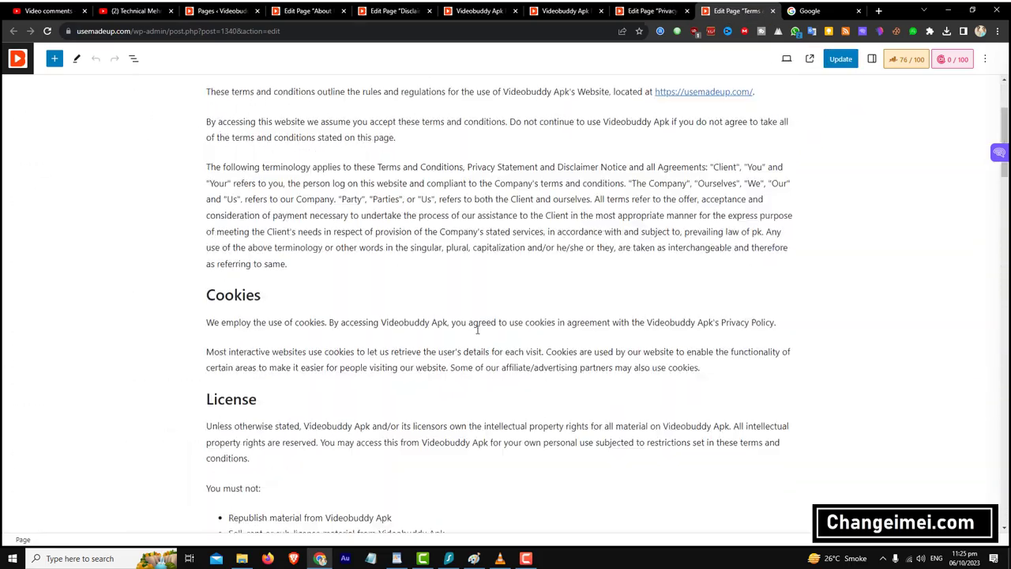
- Update Terms and Conditions, then close the Privacy, Terms and Disclaimer editor tabs
scroll(477, 330, "up", 2)
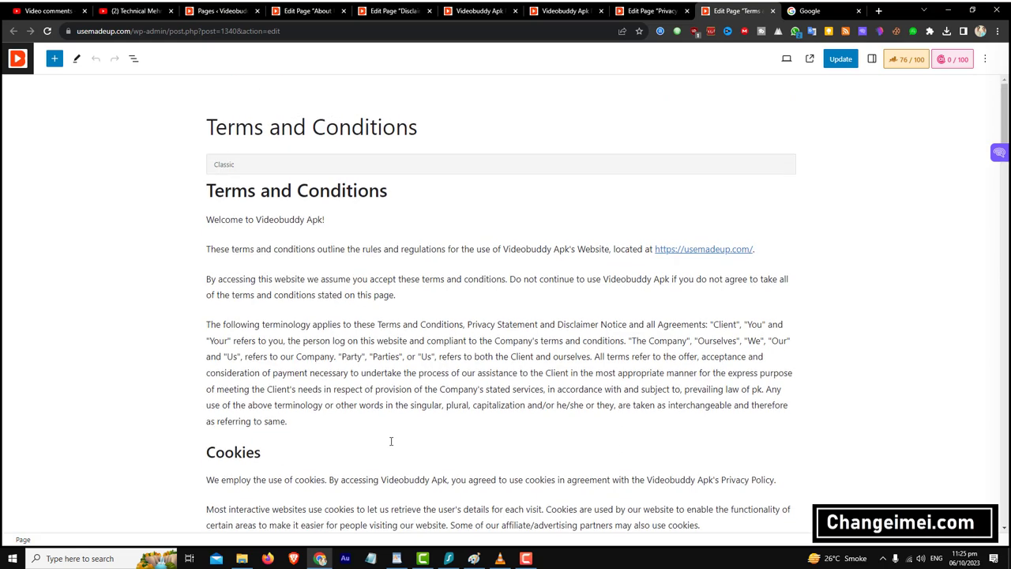
left_click(847, 59)
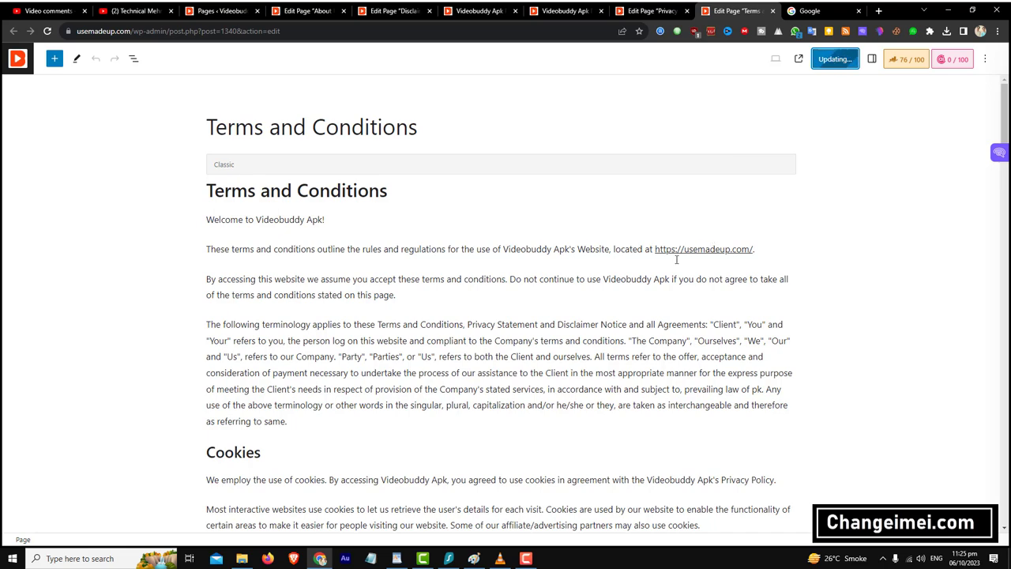
left_click(675, 11)
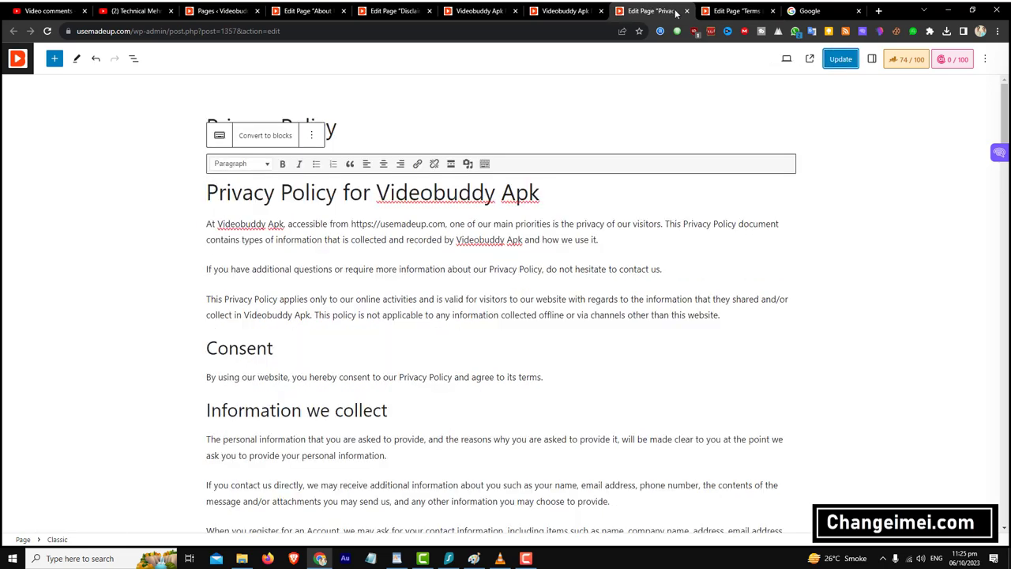
left_click(687, 11)
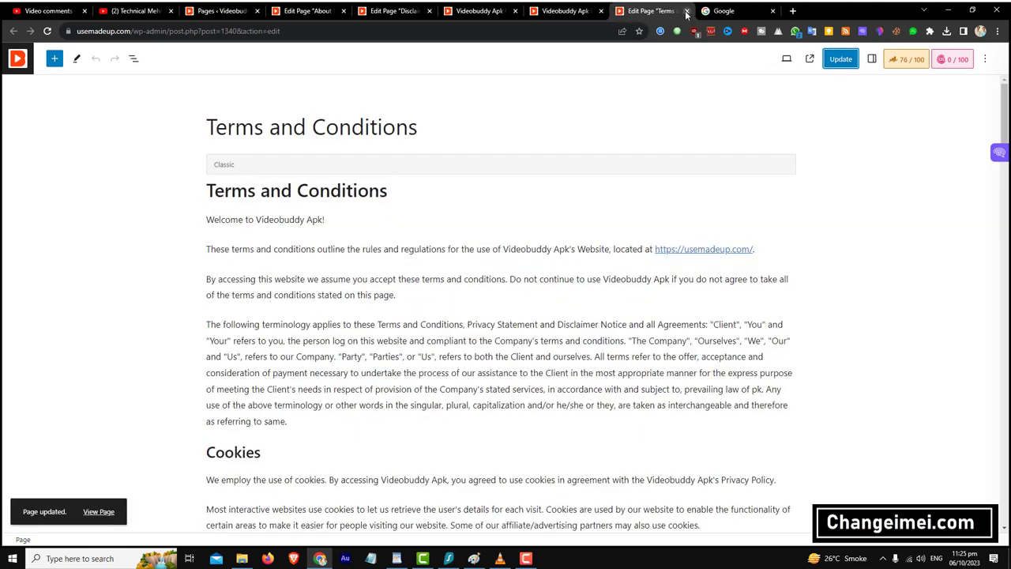
left_click(687, 11)
left_click(472, 10)
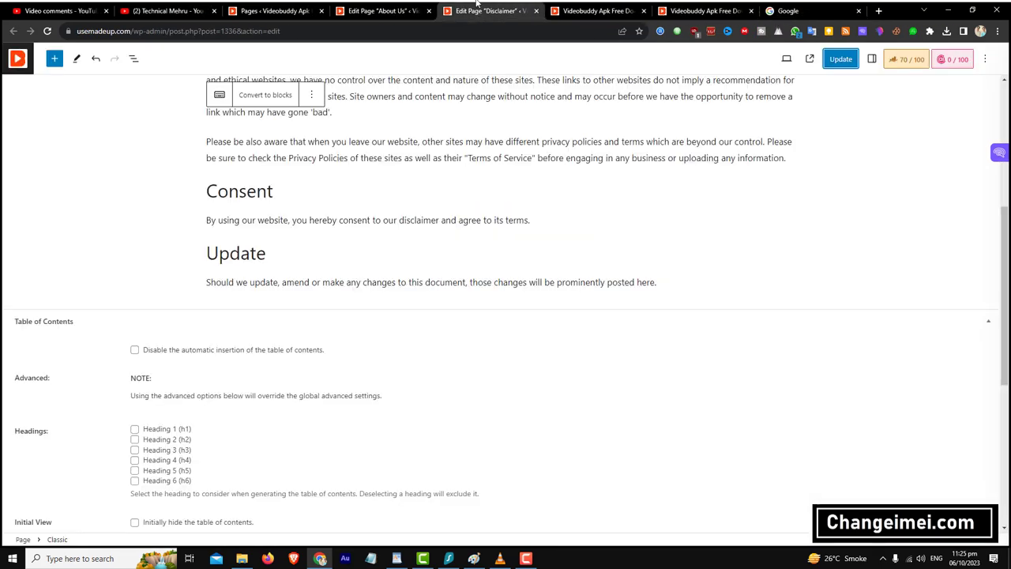
scroll(505, 142, "up", 5)
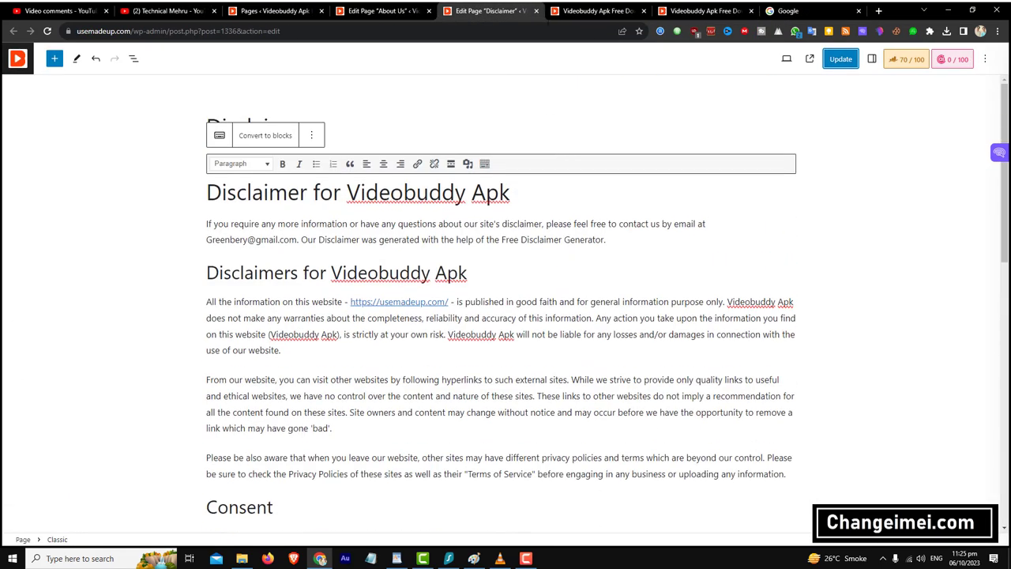
left_click(536, 10)
left_click(387, 10)
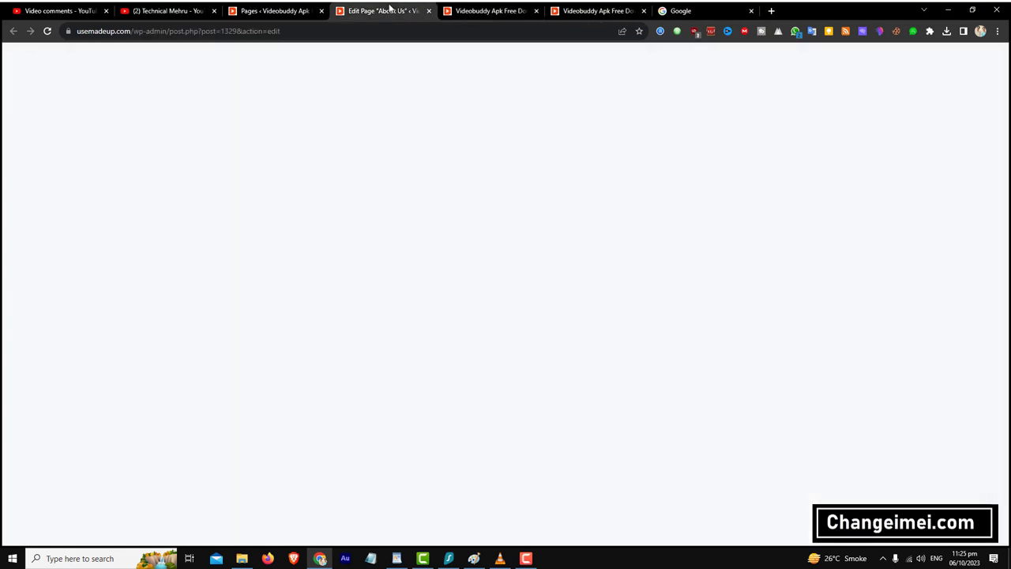
- Replace the e-mail in the About Us contact table with the new address and update
scroll(486, 255, "down", 1)
scroll(486, 255, "down", 5)
scroll(275, 285, "up", 5)
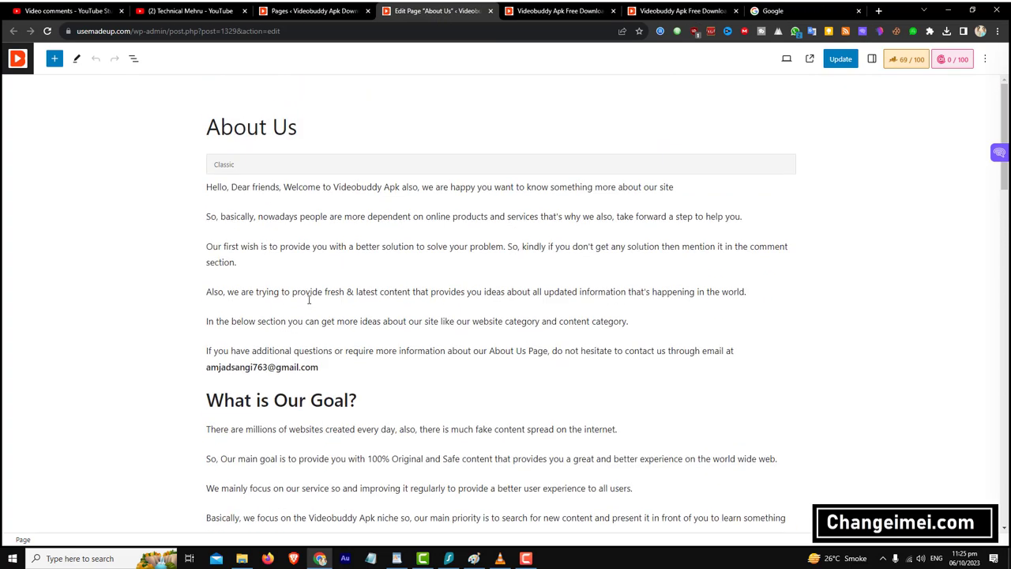
scroll(309, 298, "down", 4)
scroll(310, 296, "up", 2)
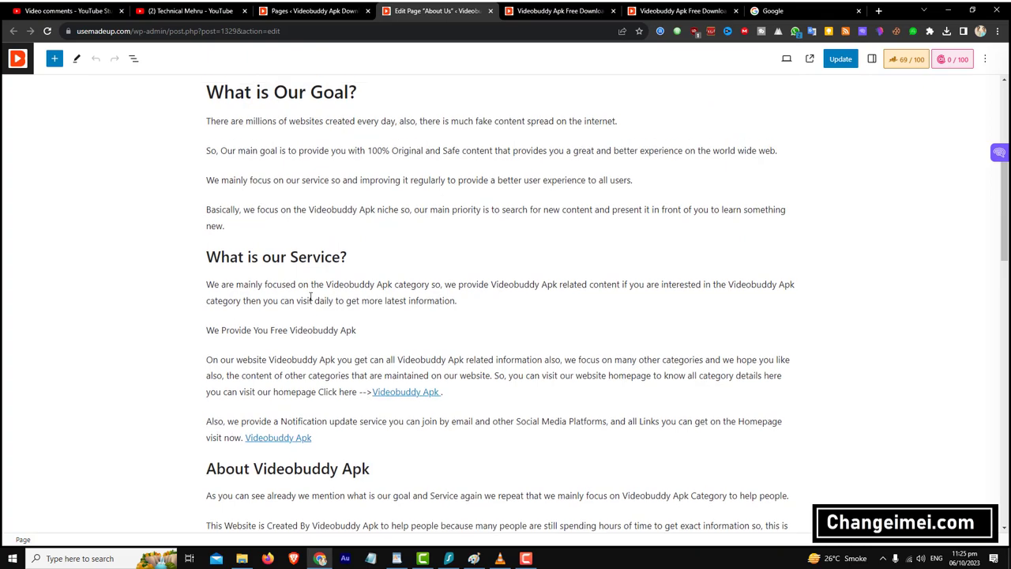
scroll(271, 212, "down", 10)
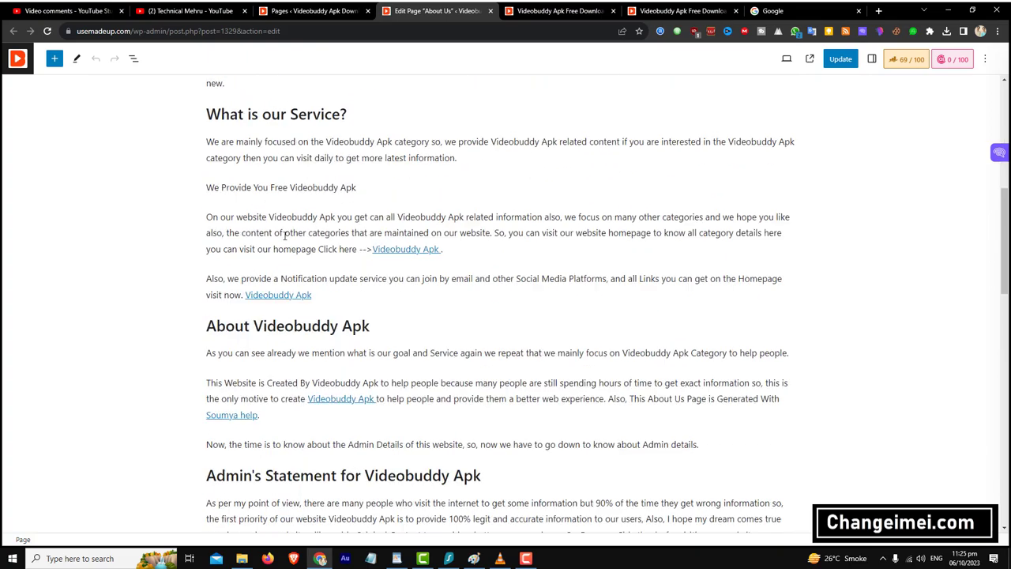
scroll(331, 357, "up", 1)
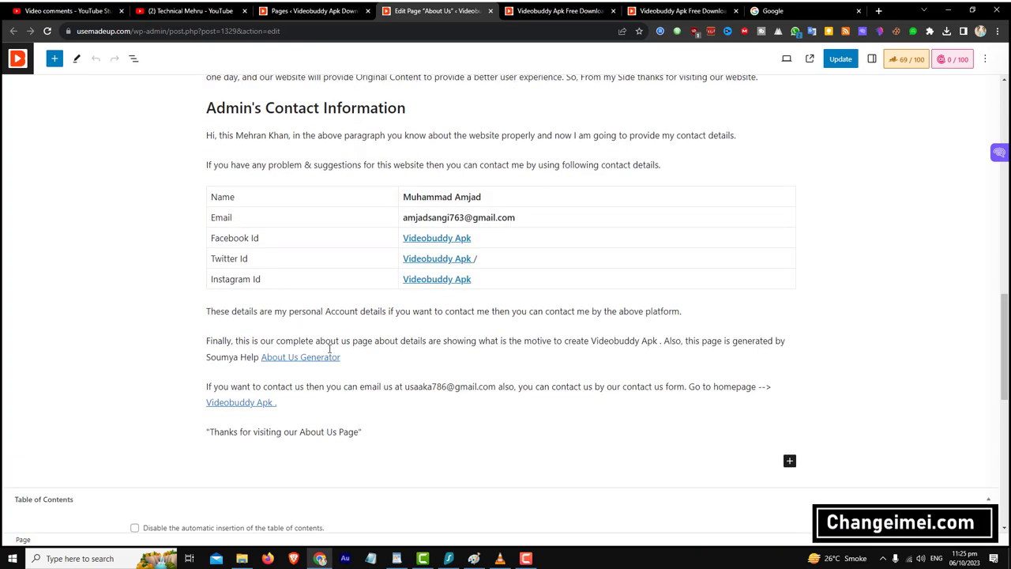
left_click_drag(515, 284, 401, 285)
key("BackSpace")
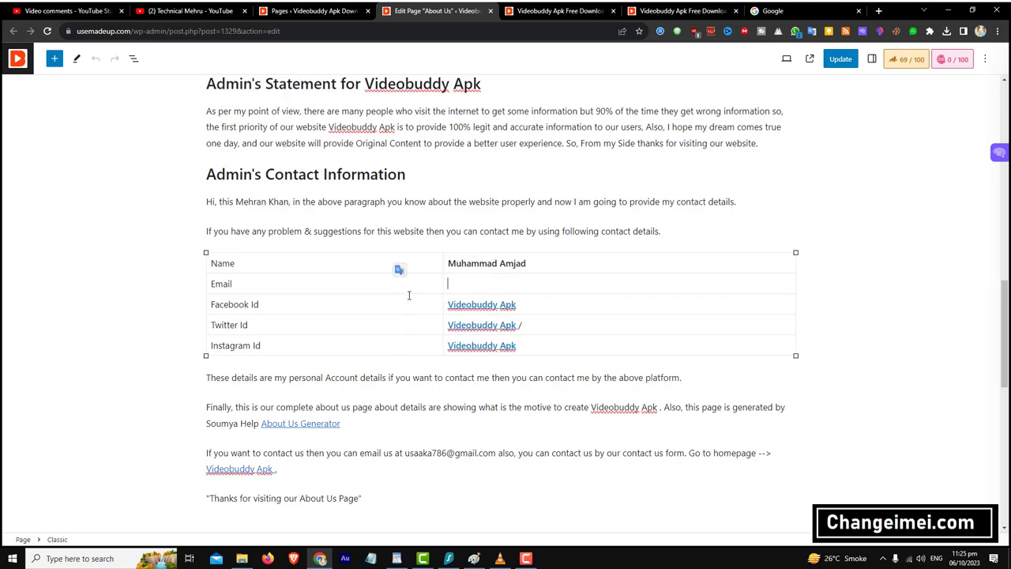
left_click(841, 59)
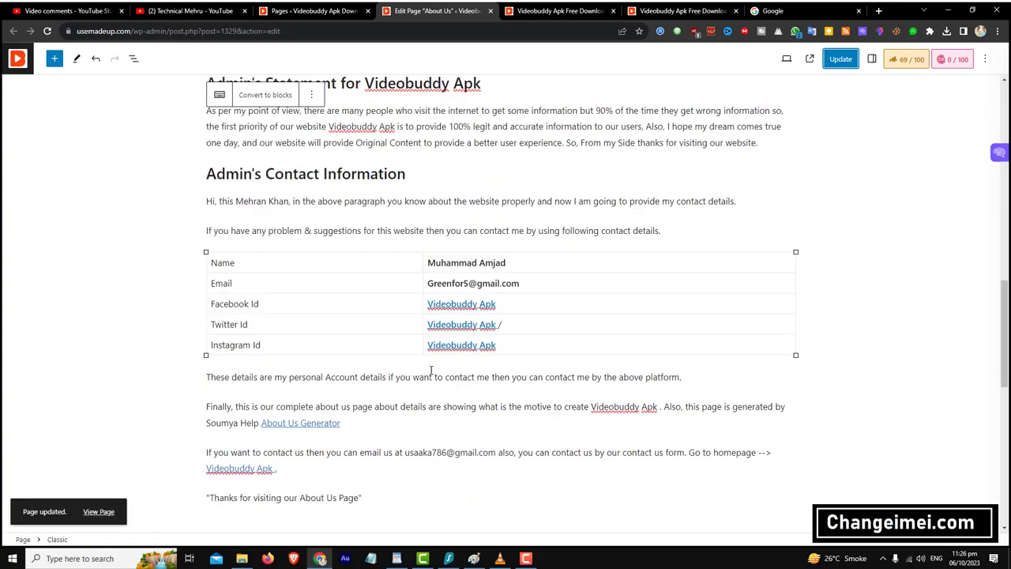
- Paste the new e-mail over the intro paragraph's address and update About Us again
right_click(483, 286)
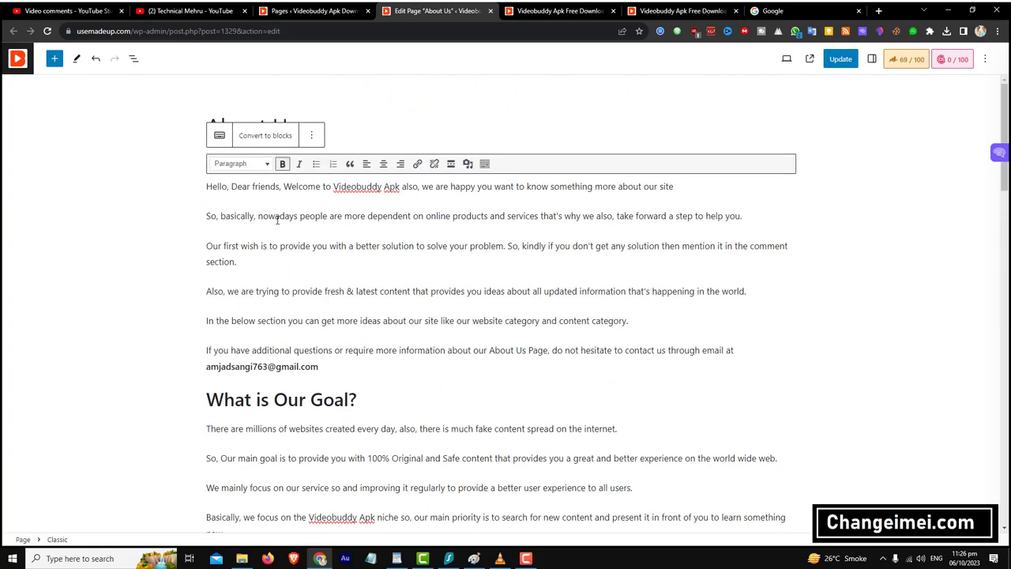
left_click_drag(318, 366, 207, 366)
key("ctrl+v")
left_click(840, 59)
scroll(643, 361, "down", 5)
scroll(643, 361, "up", 5)
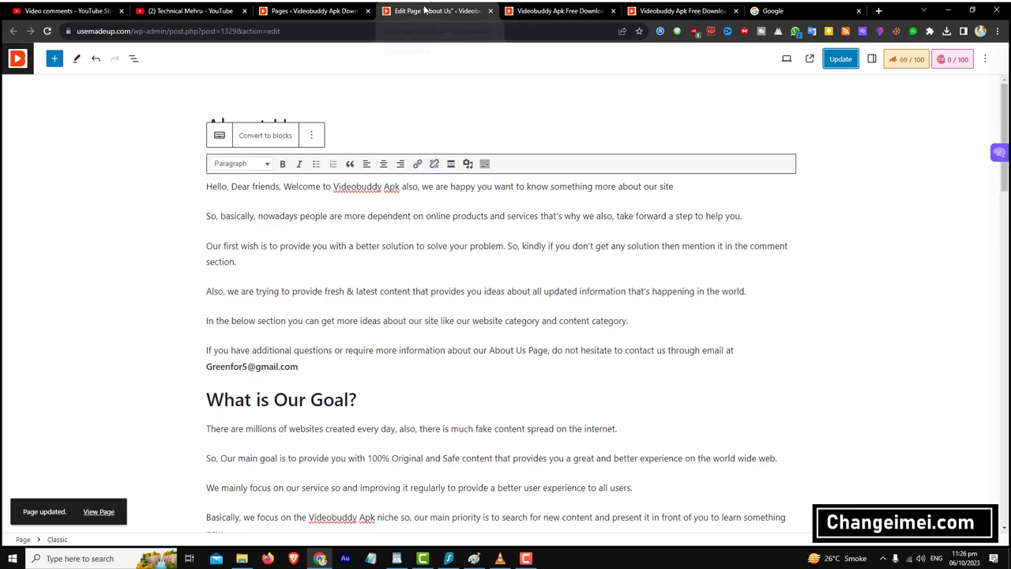
left_click(312, 11)
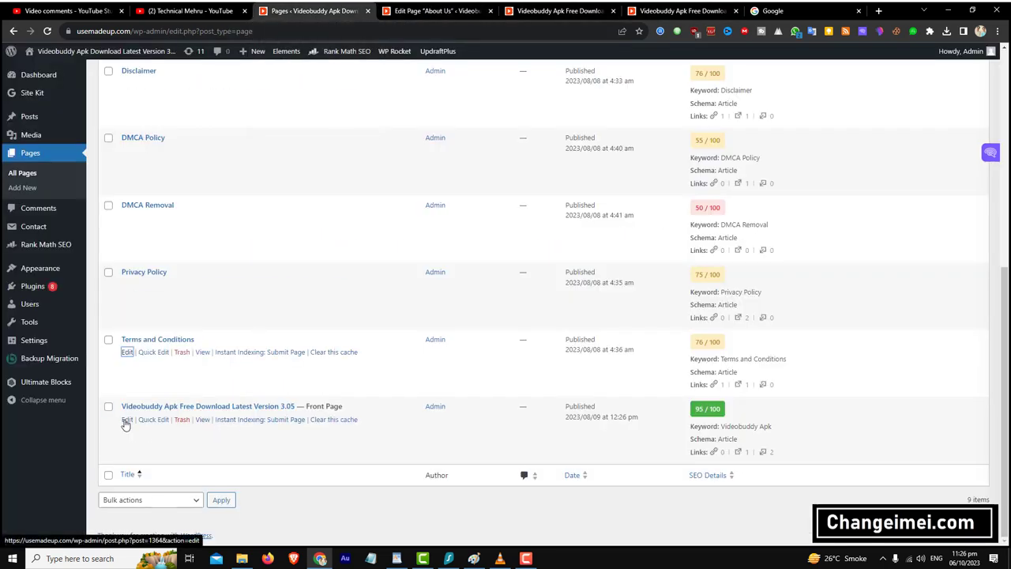
- Open the Videobuddy front page in the editor and select its broken download image
left_click(126, 420)
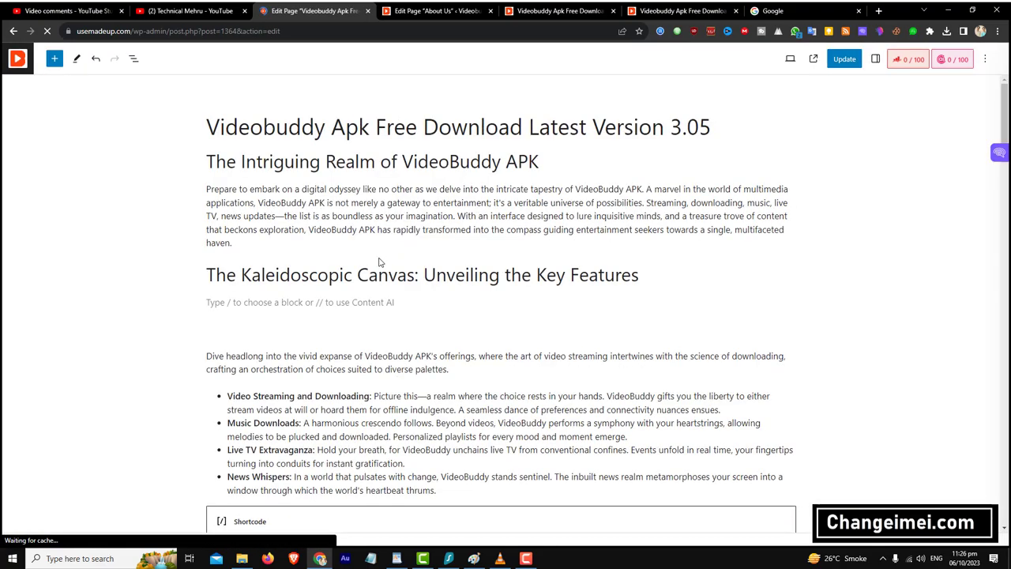
scroll(425, 288, "down", 2)
scroll(426, 274, "down", 5)
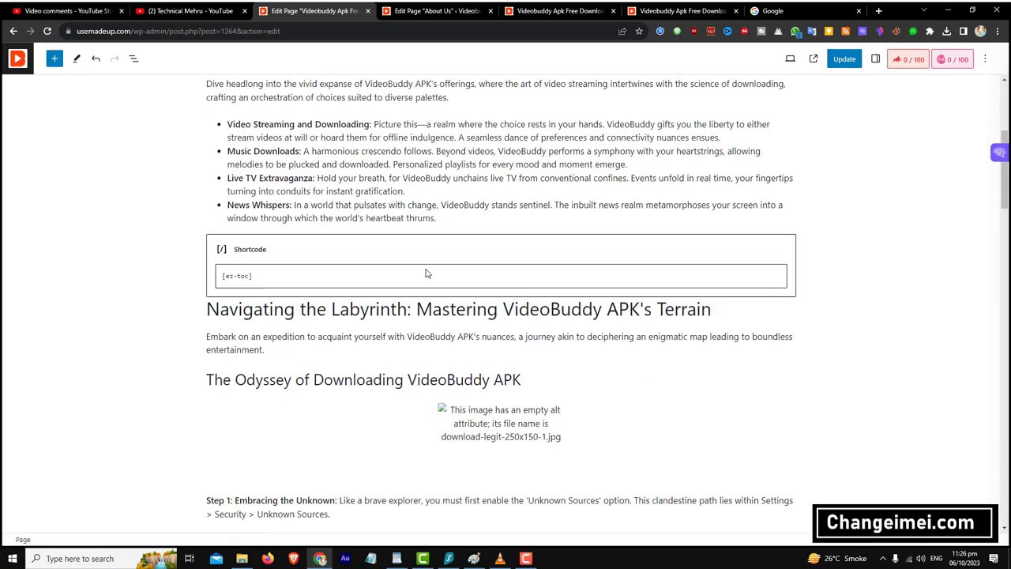
scroll(424, 272, "down", 2)
scroll(474, 189, "up", 2)
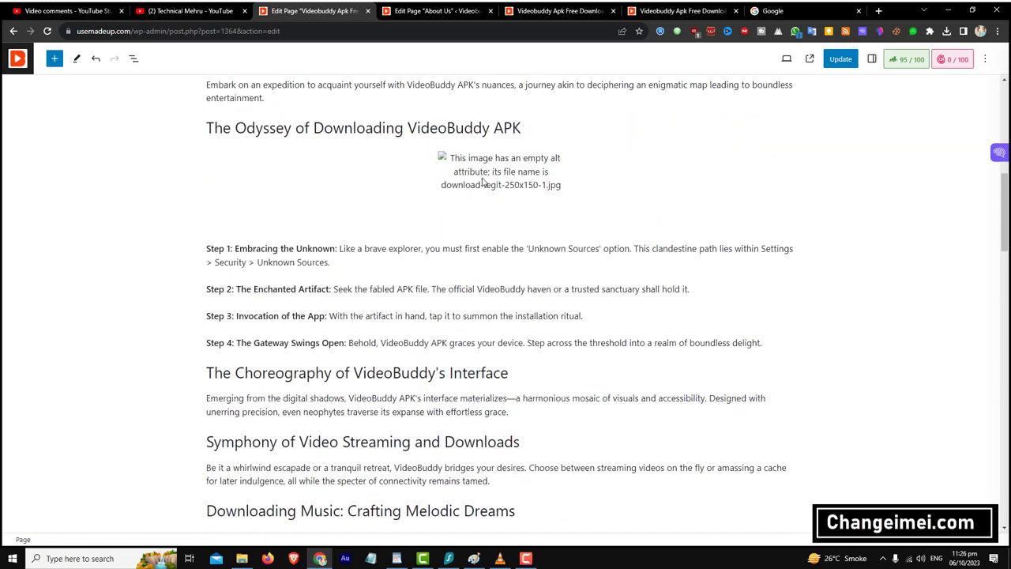
left_click(483, 181)
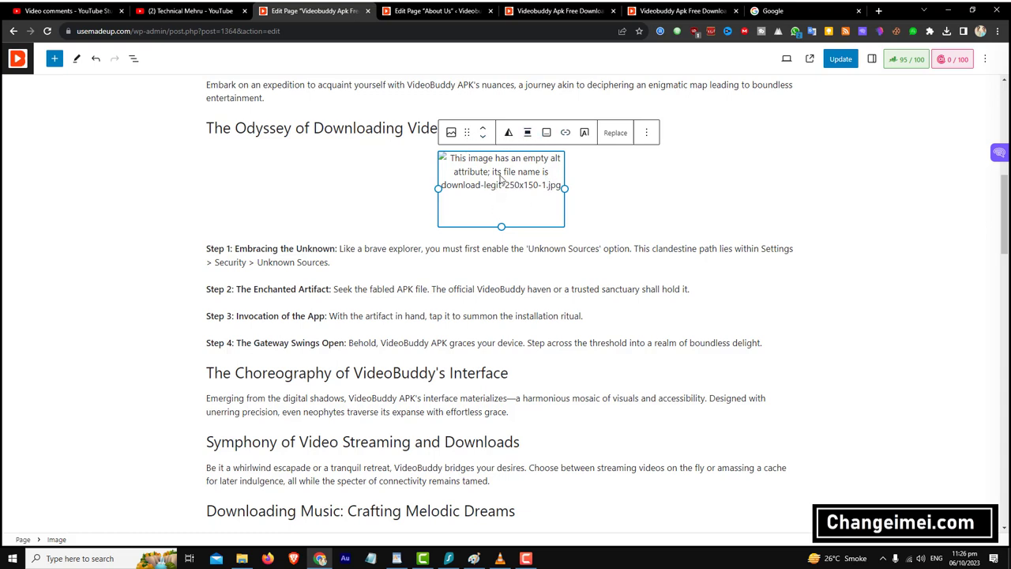
- Follow the broken image's link on the live page and cut the APKPure download URL
left_click(684, 11)
scroll(478, 230, "down", 8)
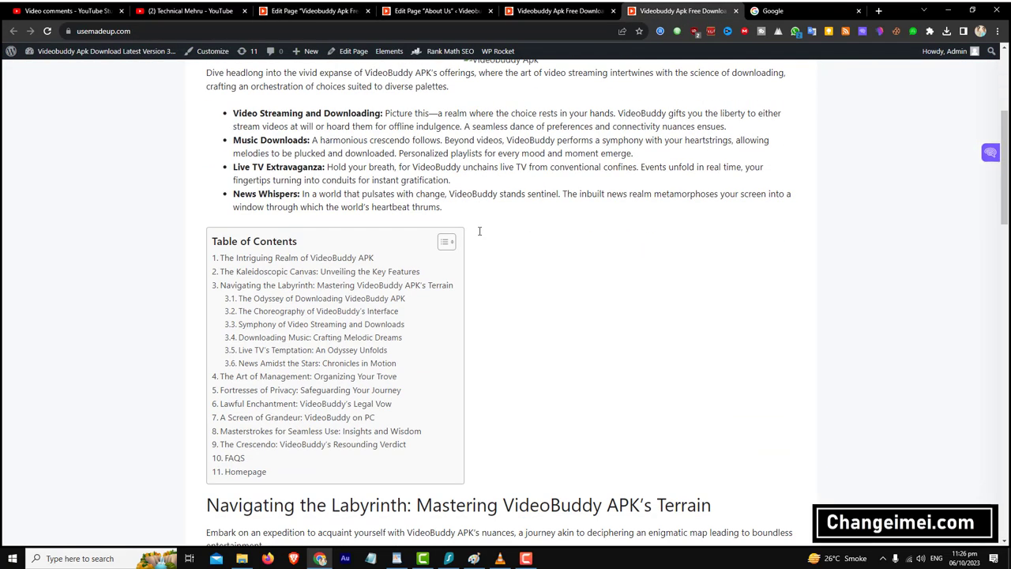
left_click(487, 257)
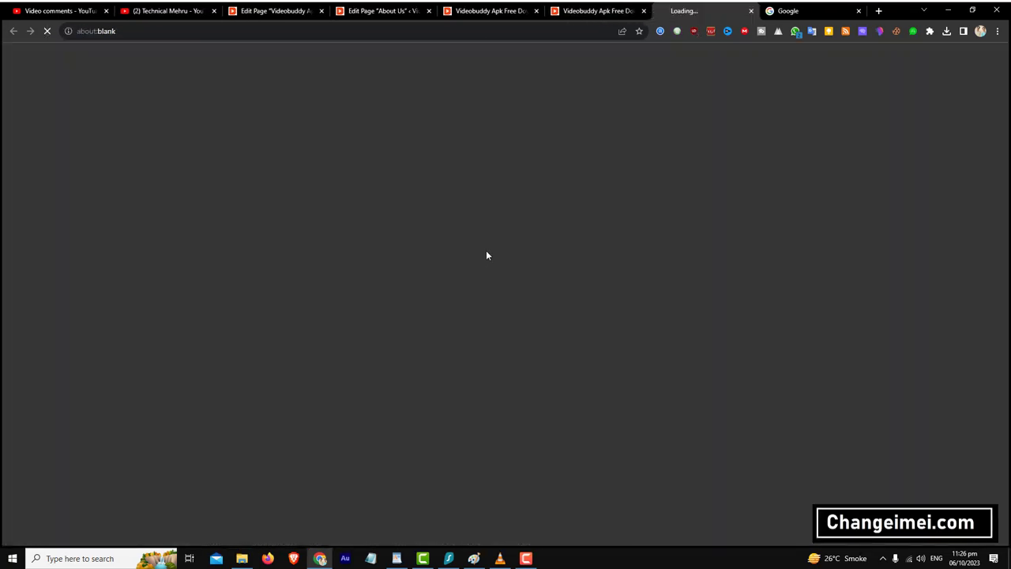
left_click(326, 32)
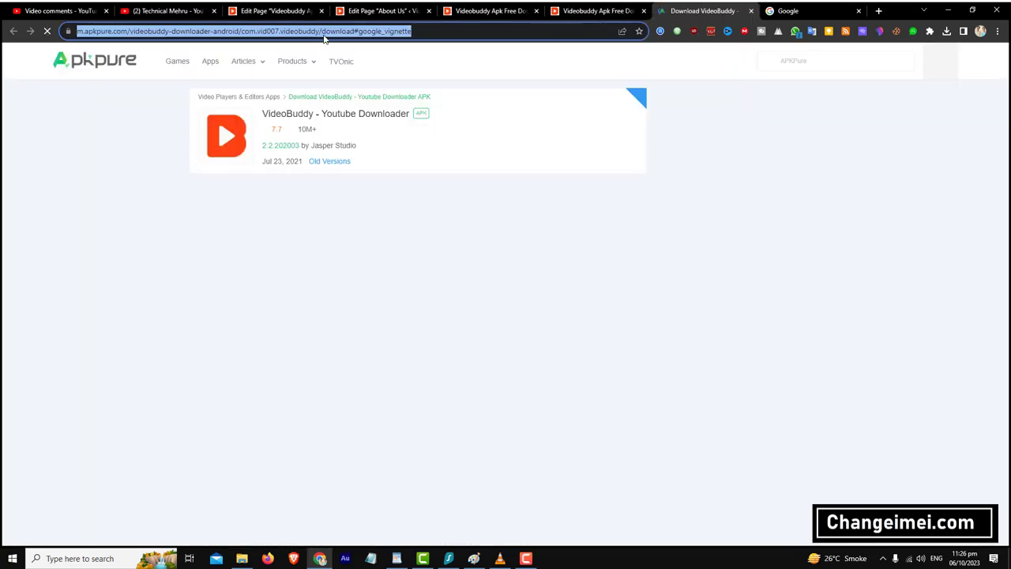
right_click(327, 33)
left_click(349, 59)
- Return through the open tabs to the Videobuddy front page editor
left_click(598, 10)
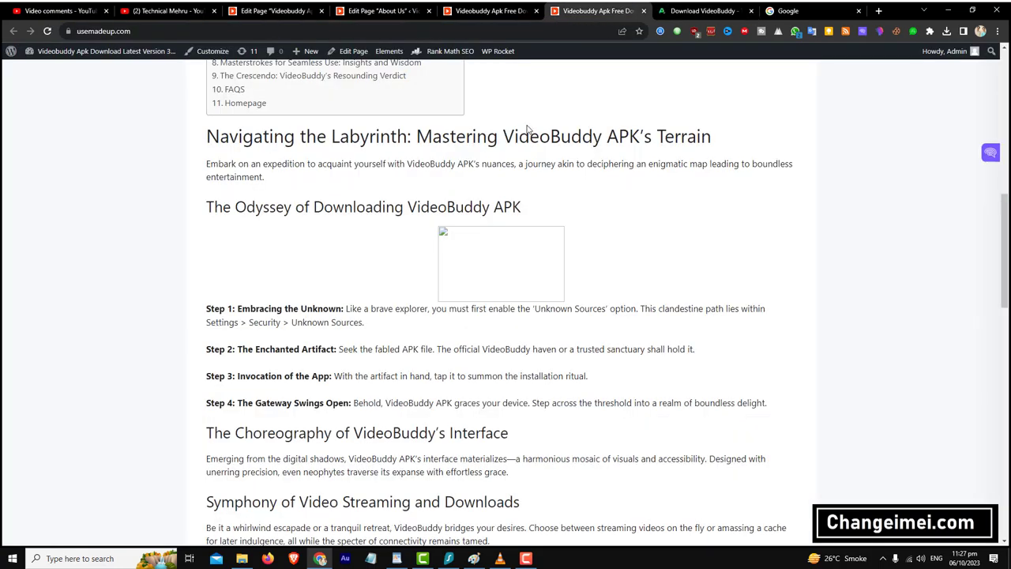
left_click(466, 9)
left_click(385, 11)
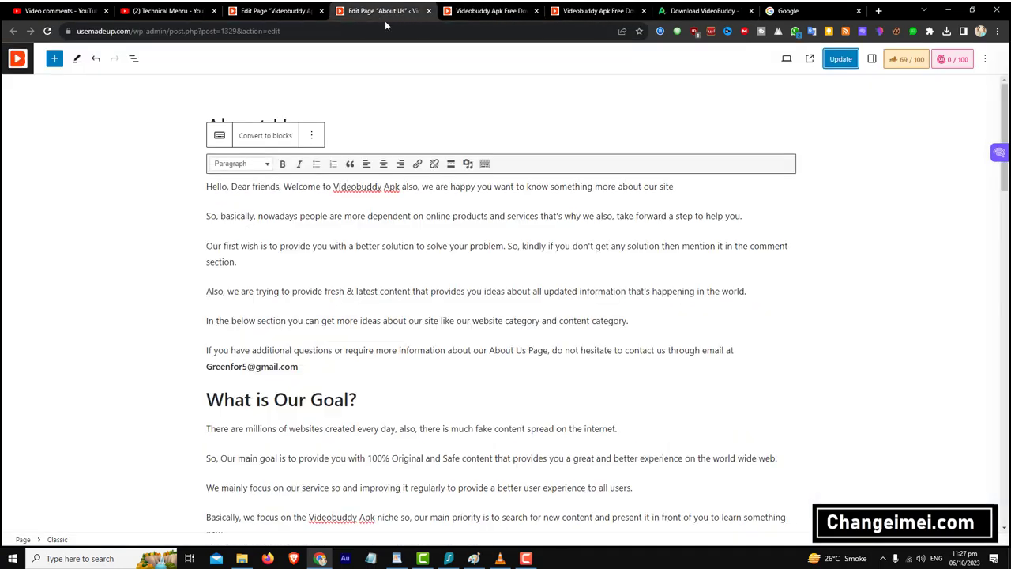
scroll(387, 163, "down", 20)
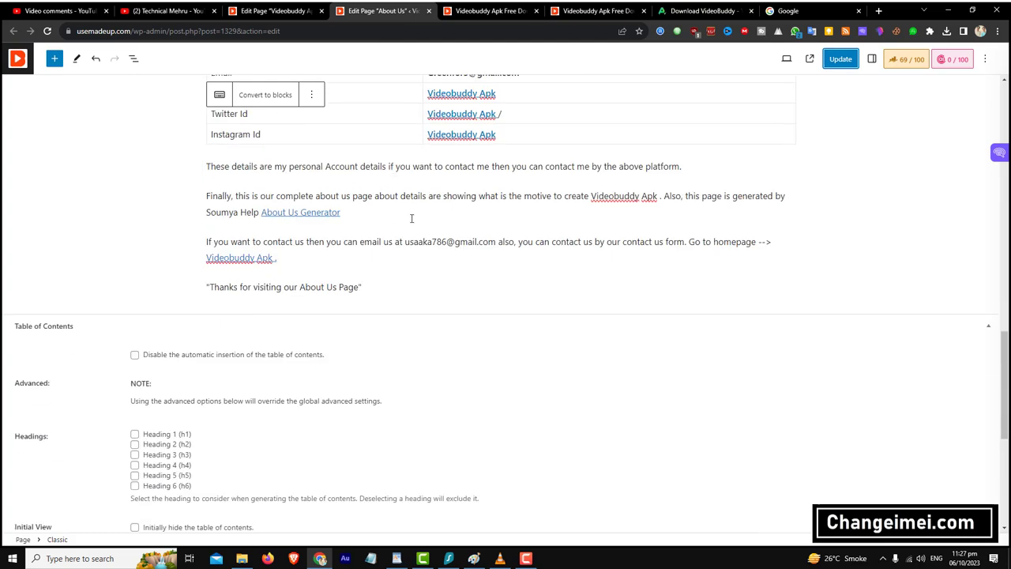
scroll(387, 163, "up", 4)
left_click(254, 5)
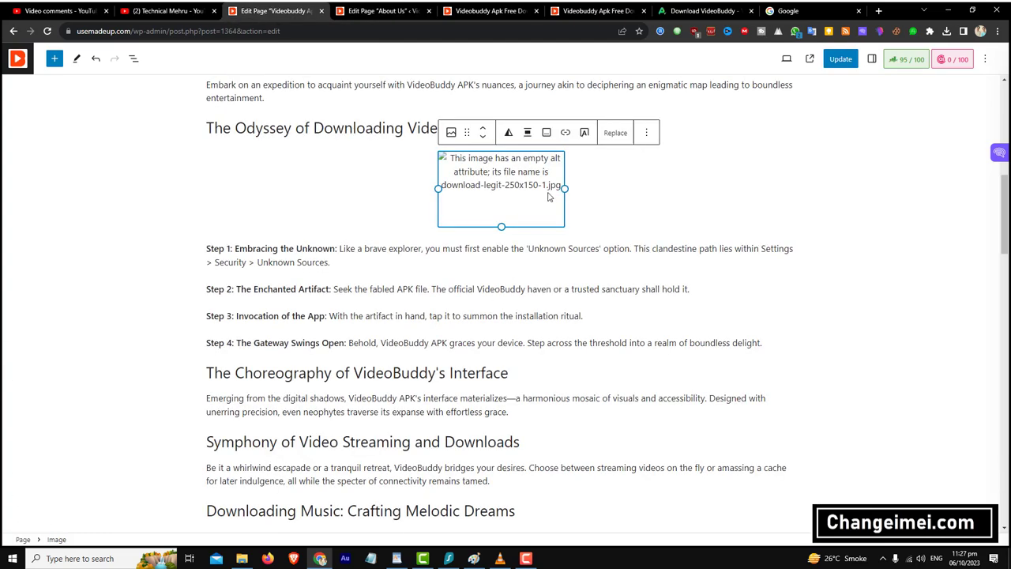
left_click(451, 132)
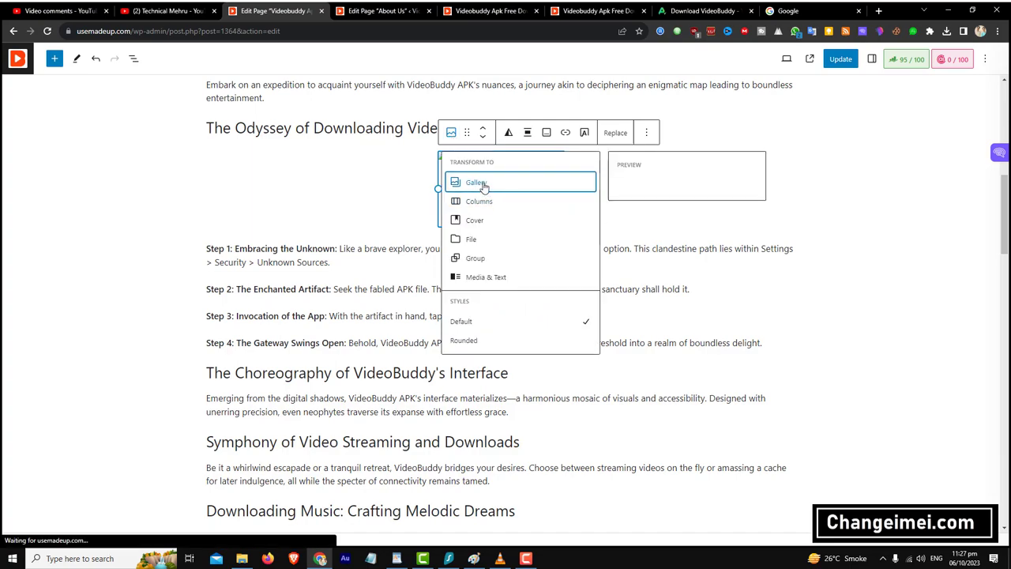
left_click(607, 128)
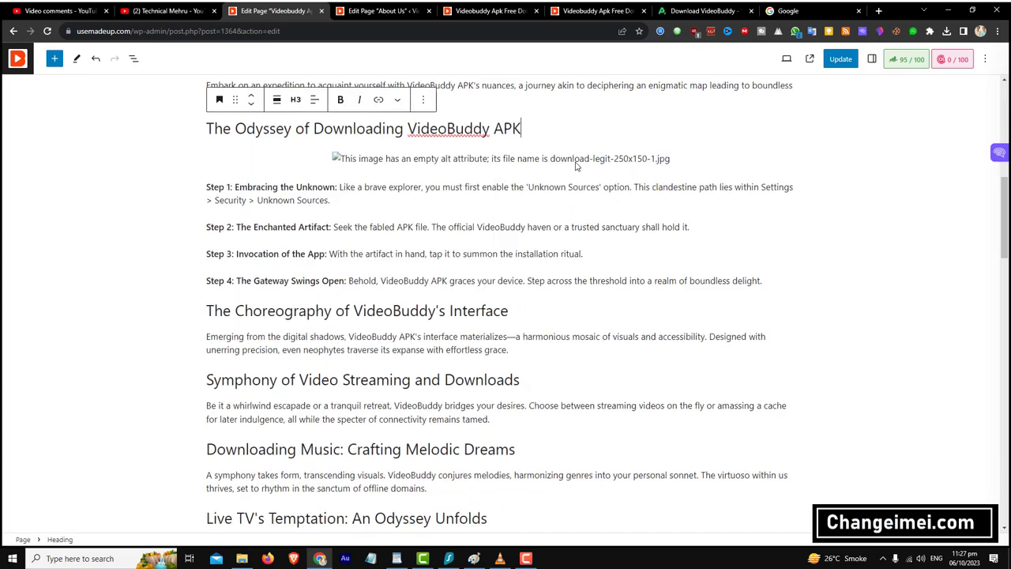
scroll(596, 181, "up", 2)
scroll(587, 236, "up", 5)
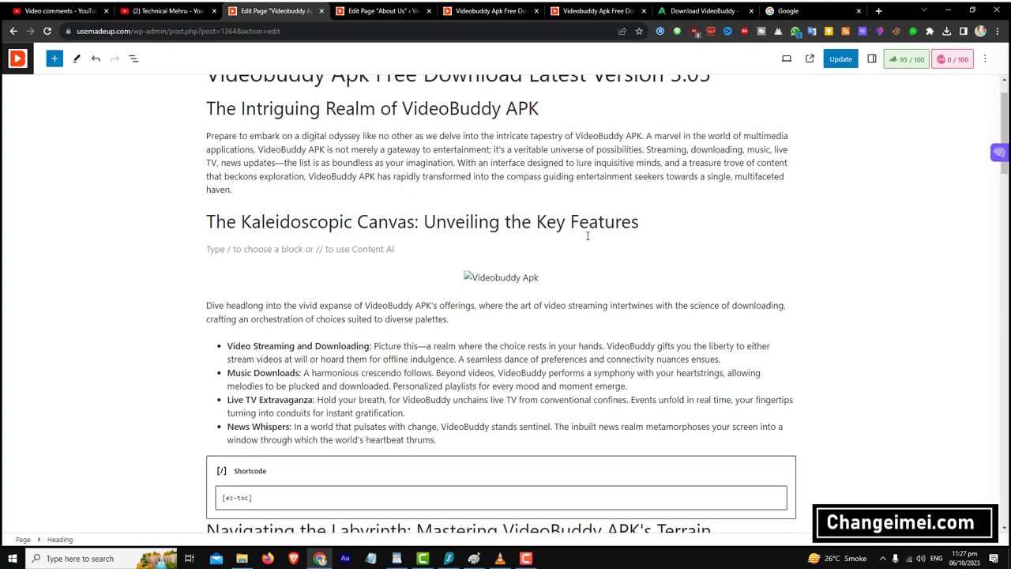
scroll(557, 328, "down", 10)
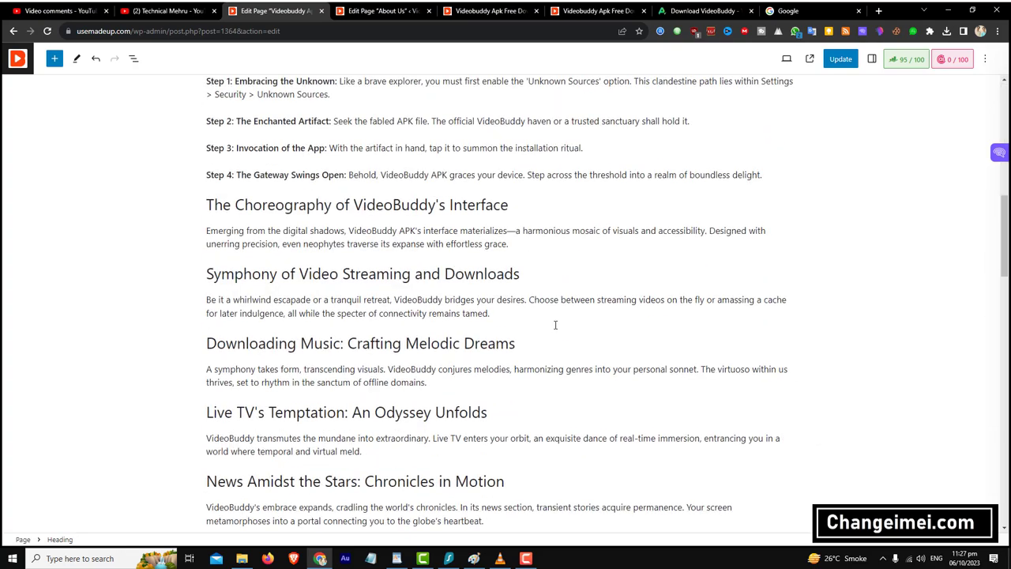
left_click(46, 32)
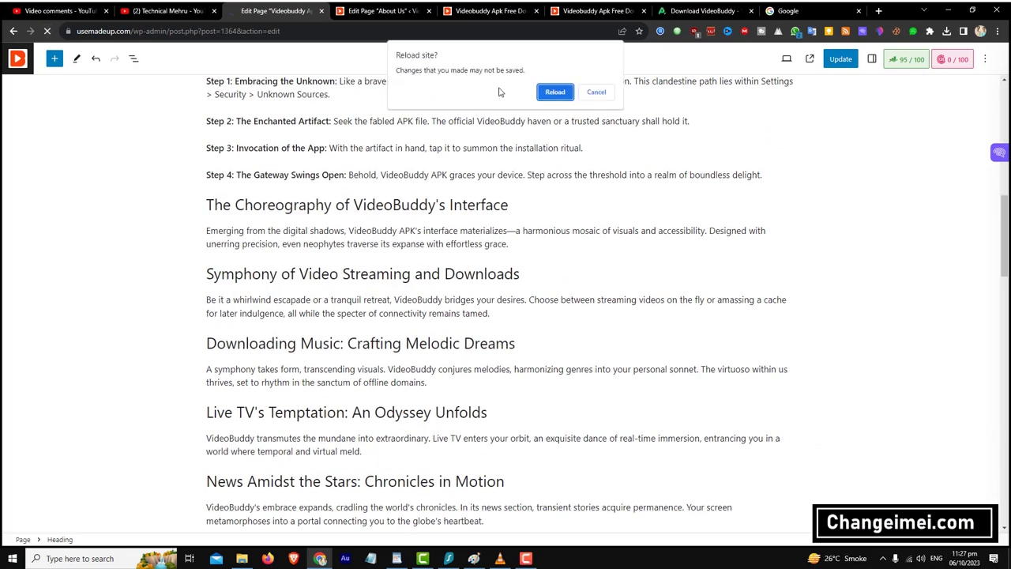
left_click(544, 94)
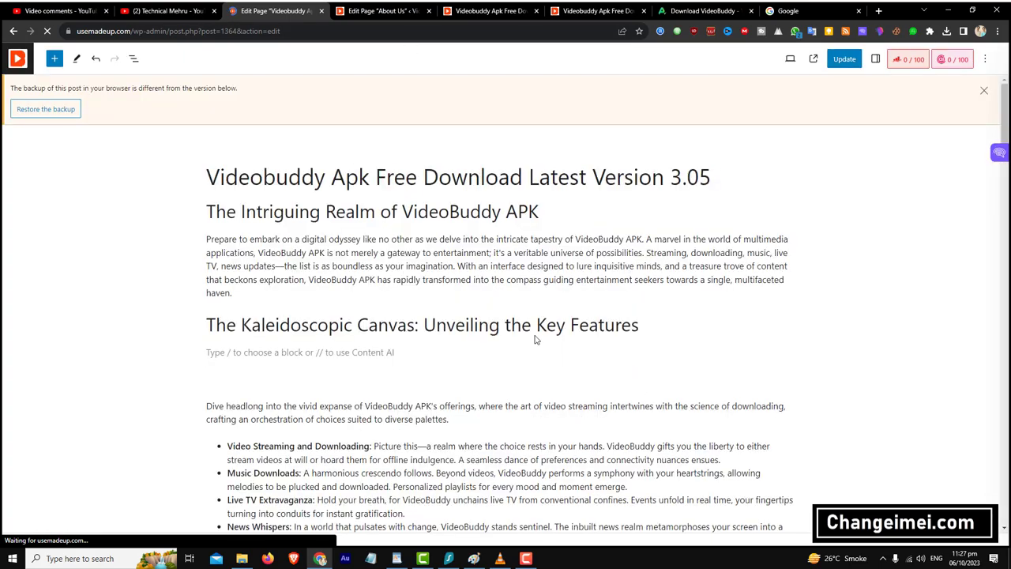
scroll(535, 300, "down", 5)
- Delete the broken download image and insert an empty Image block in its place
left_click(531, 337)
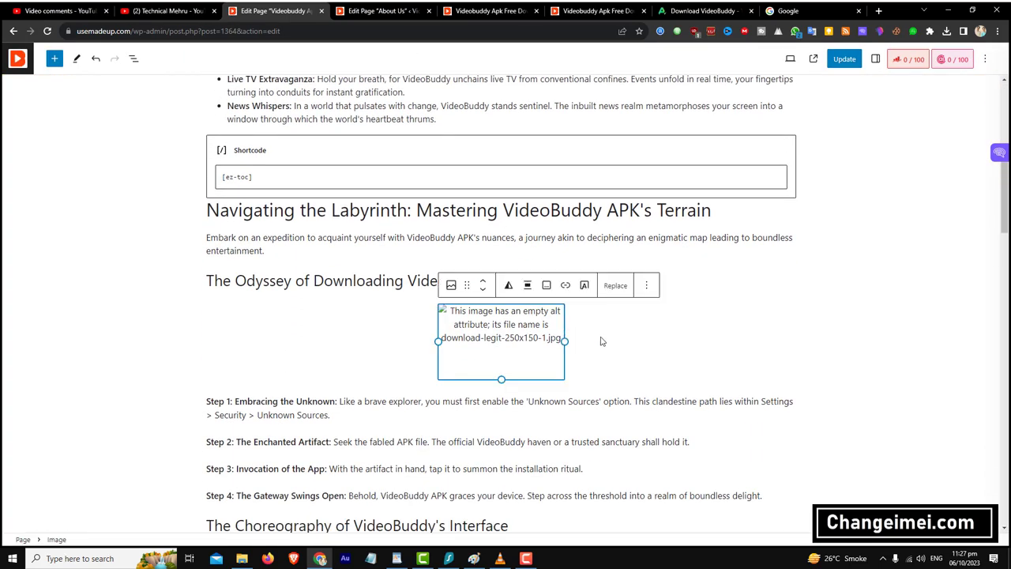
key("BackSpace")
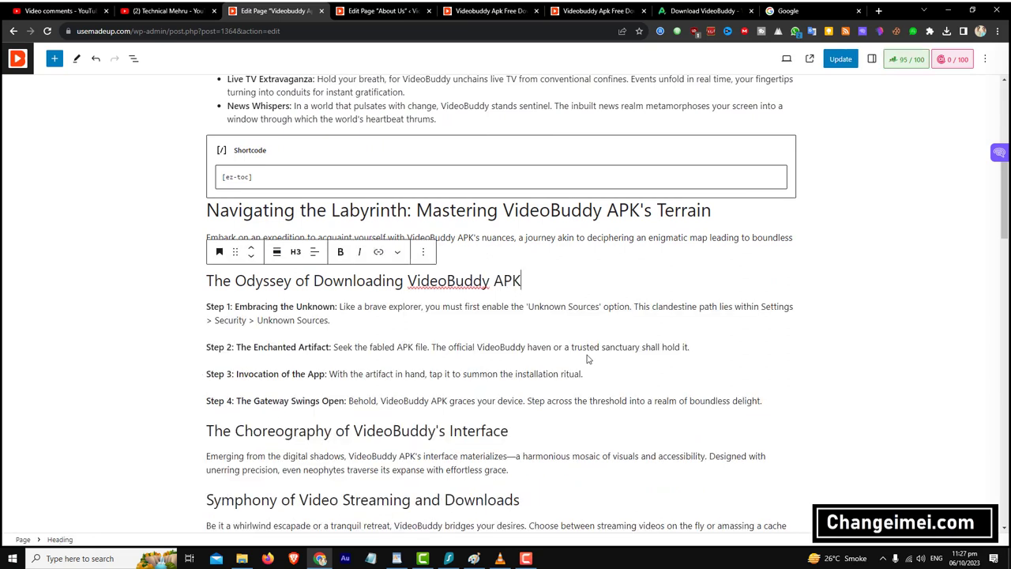
key("Return")
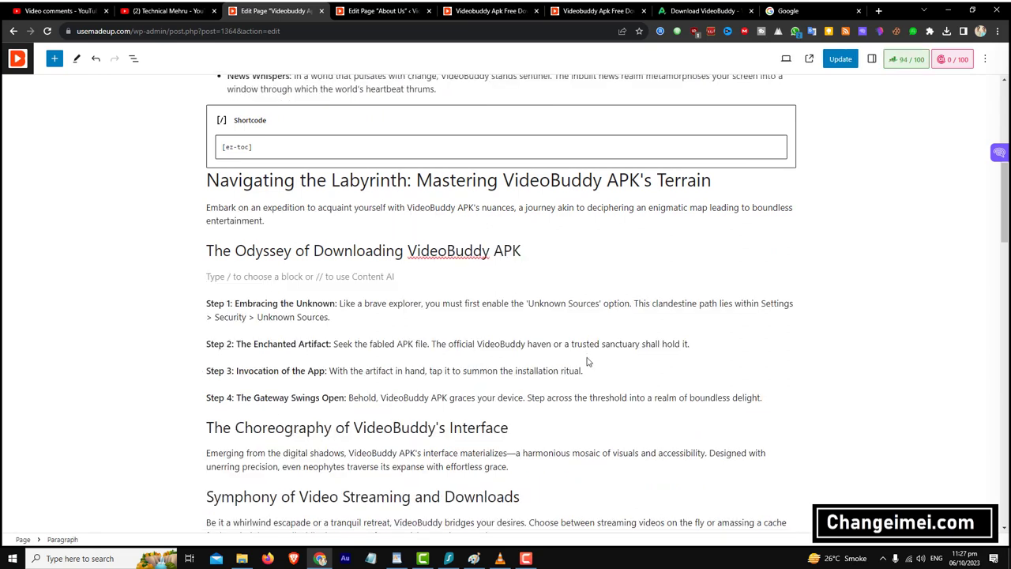
left_click(789, 276)
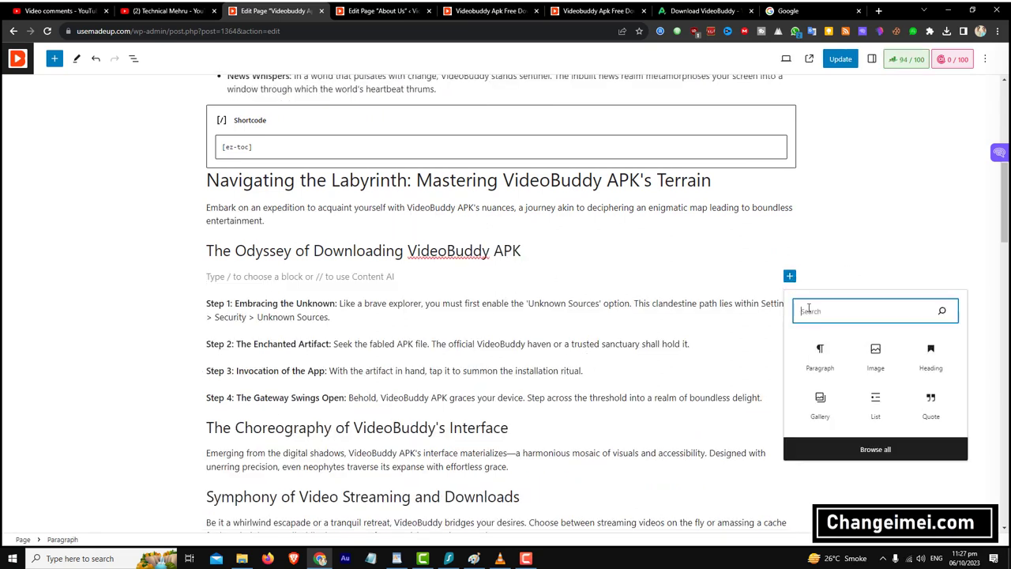
left_click(876, 369)
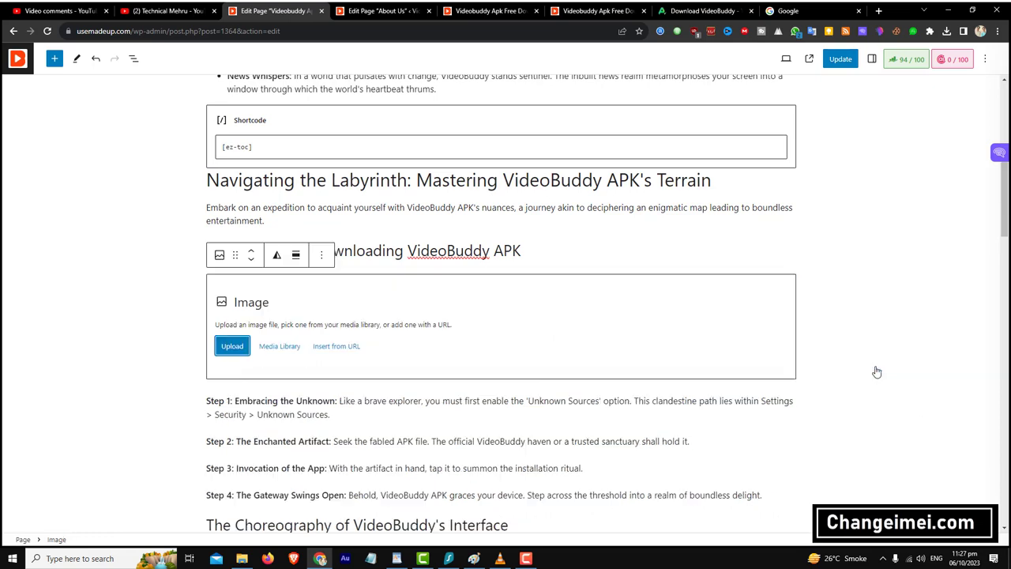
- Upload the red DOWNLOAD button image from Desktop/Savw, shrink it, and centre it
left_click(245, 346)
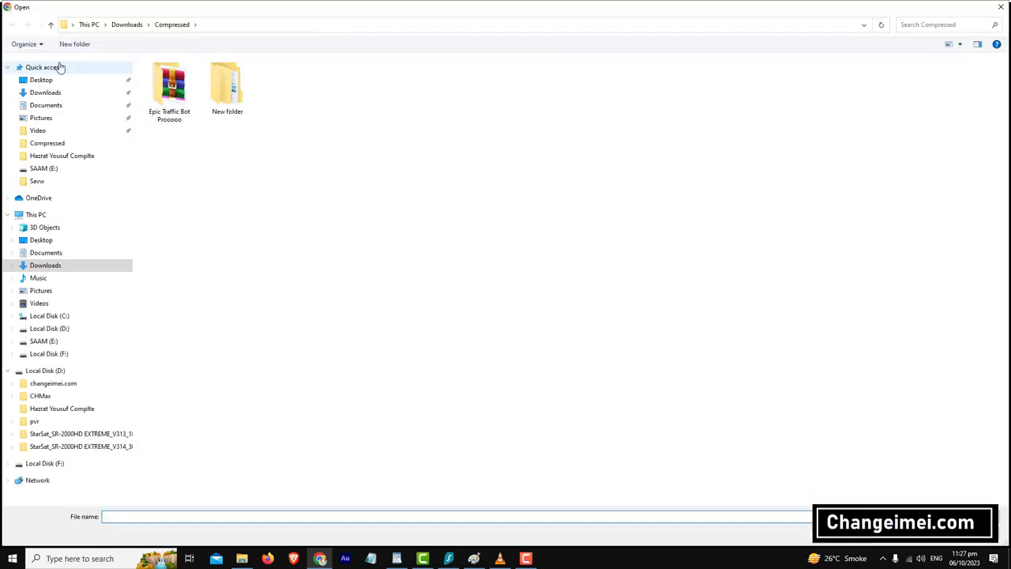
left_click(53, 80)
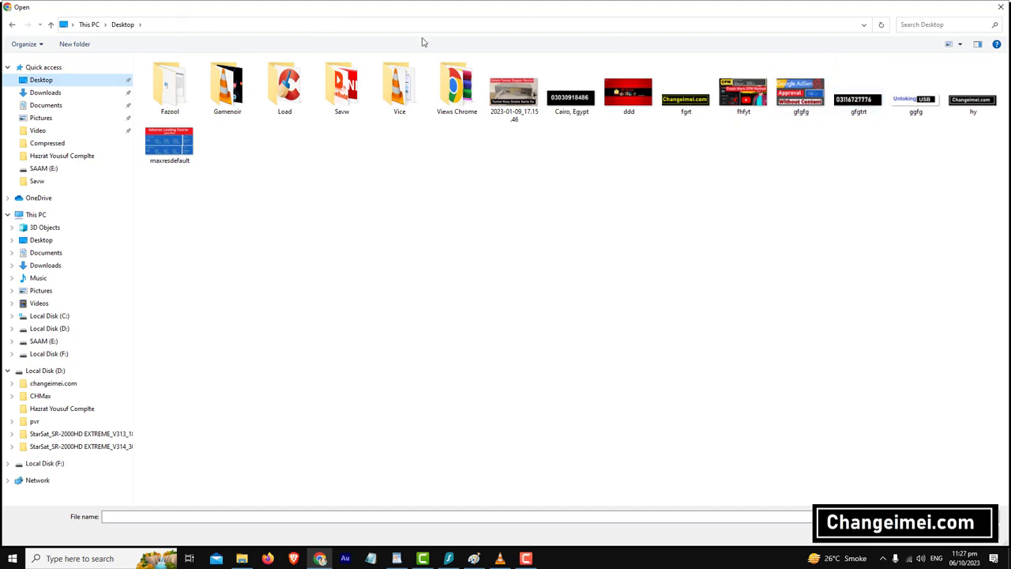
double_click(341, 88)
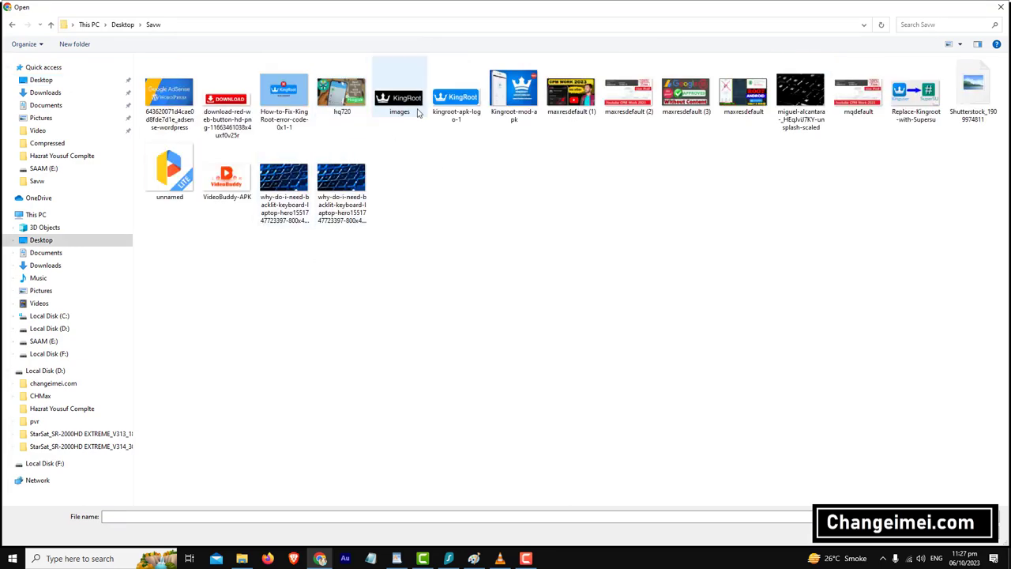
left_click(230, 100)
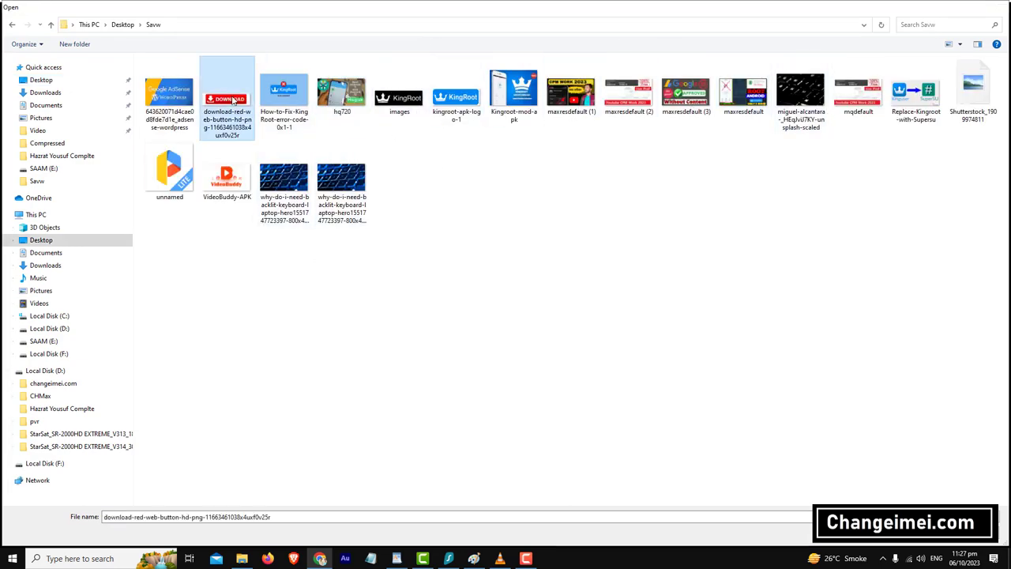
double_click(231, 100)
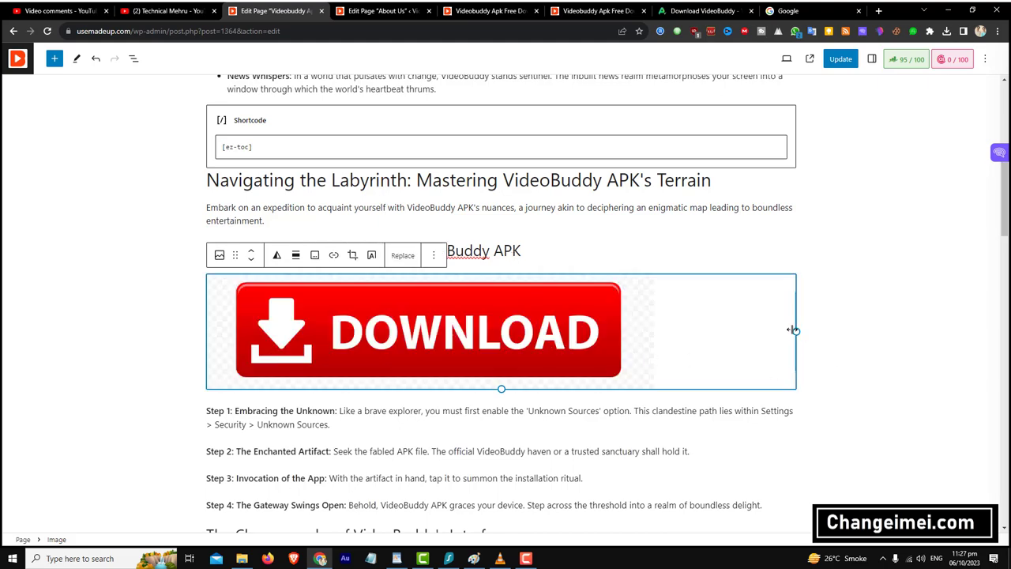
left_click_drag(795, 330, 313, 314)
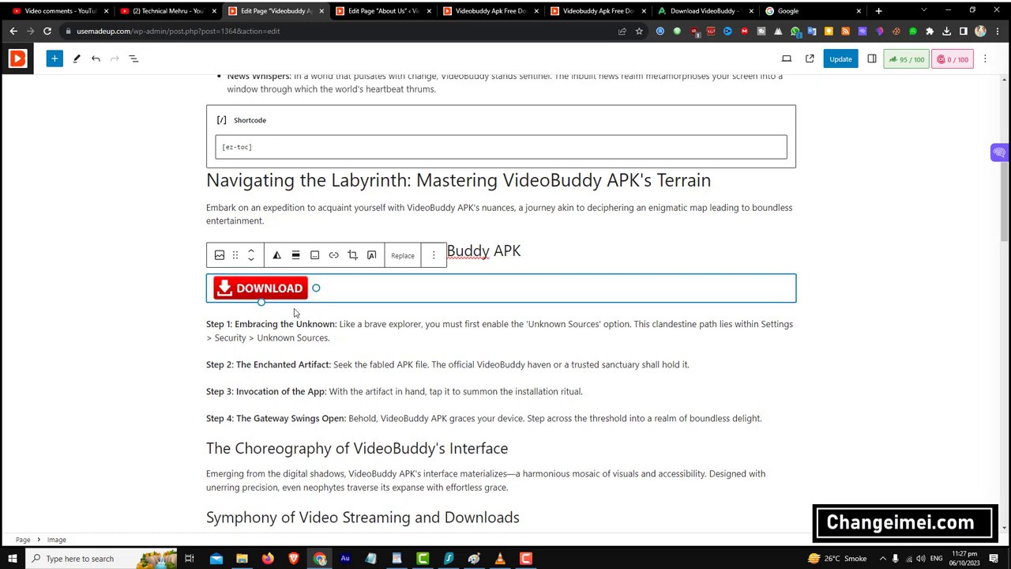
left_click(295, 254)
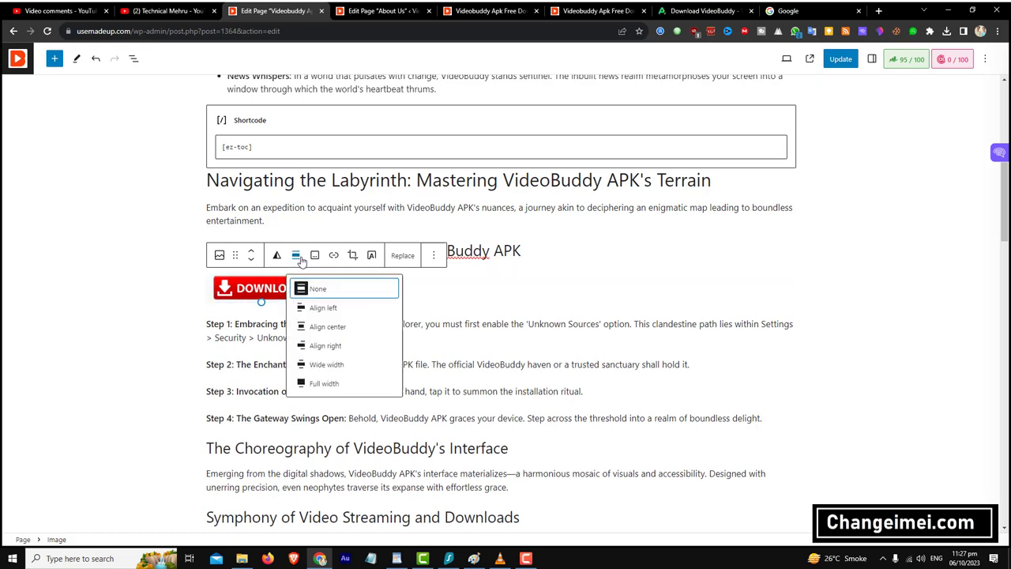
left_click(328, 326)
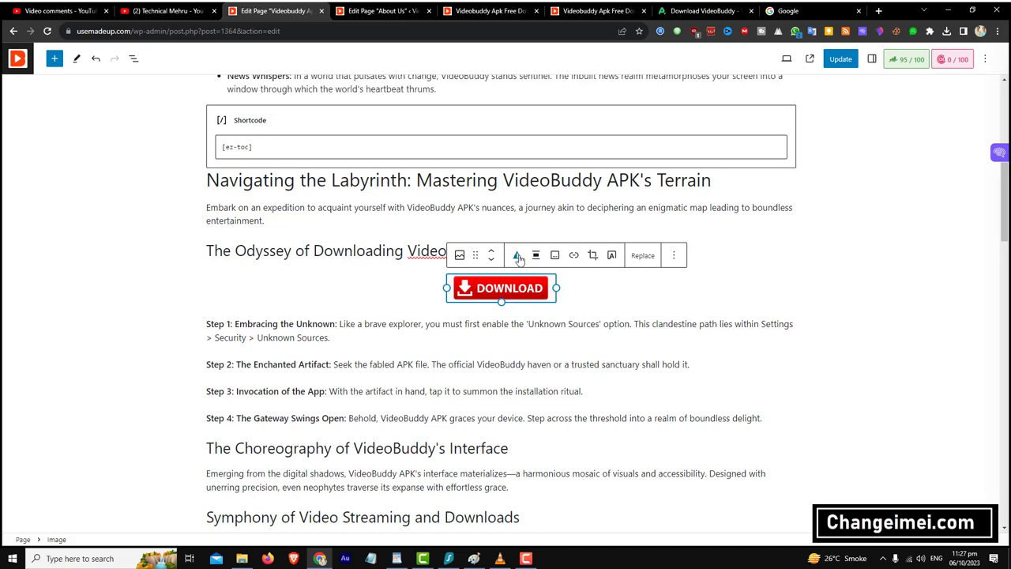
- Link the DOWNLOAD image to the pasted apkpure download page address
left_click(573, 255)
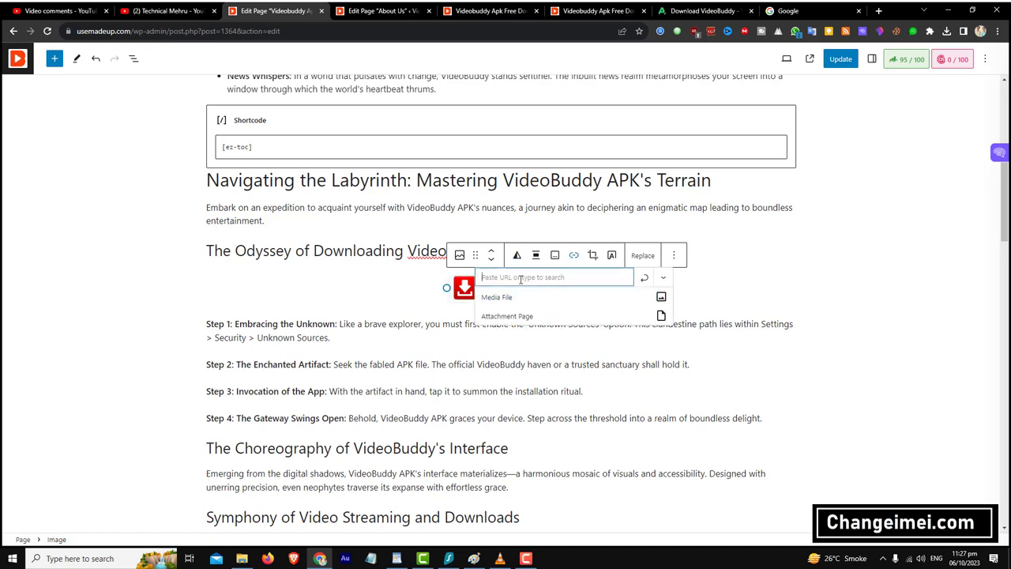
left_click(545, 277)
key("ctrl+v")
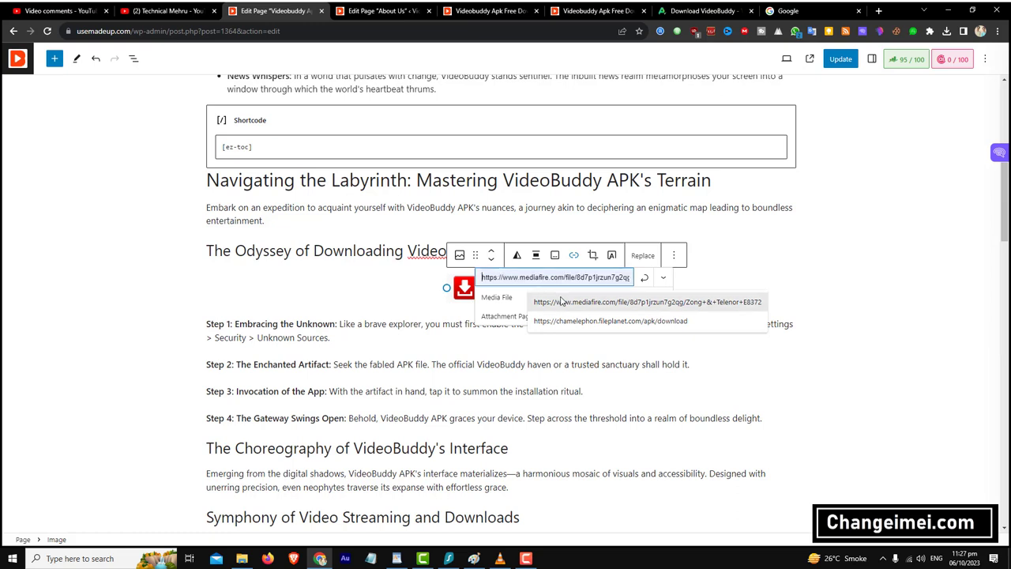
left_click(643, 277)
left_click(873, 285)
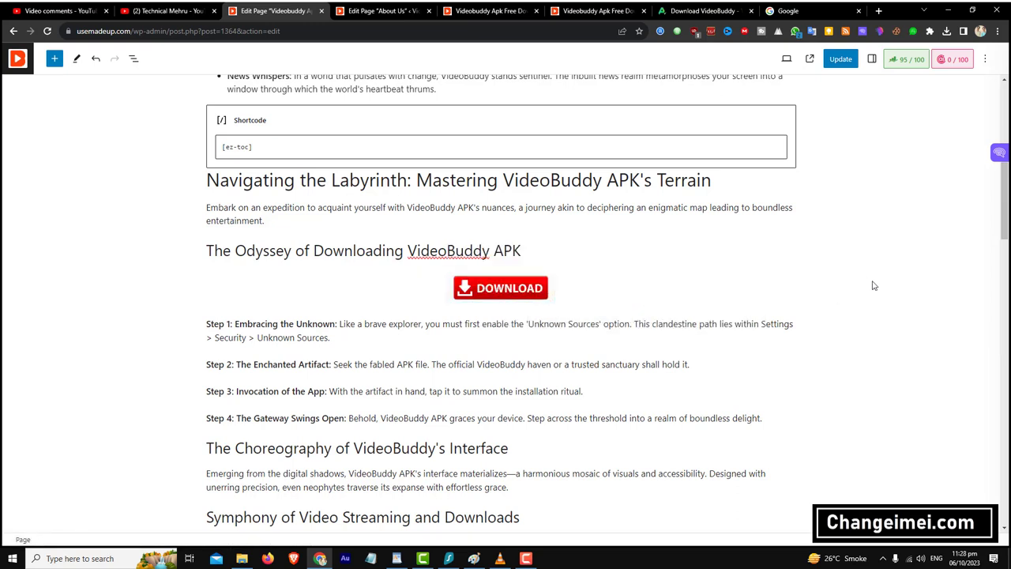
- Find the broken 'Videobuddy Apk' image under The Kaleidoscopic Canvas and delete it
left_click(490, 284)
scroll(537, 292, "down", 10)
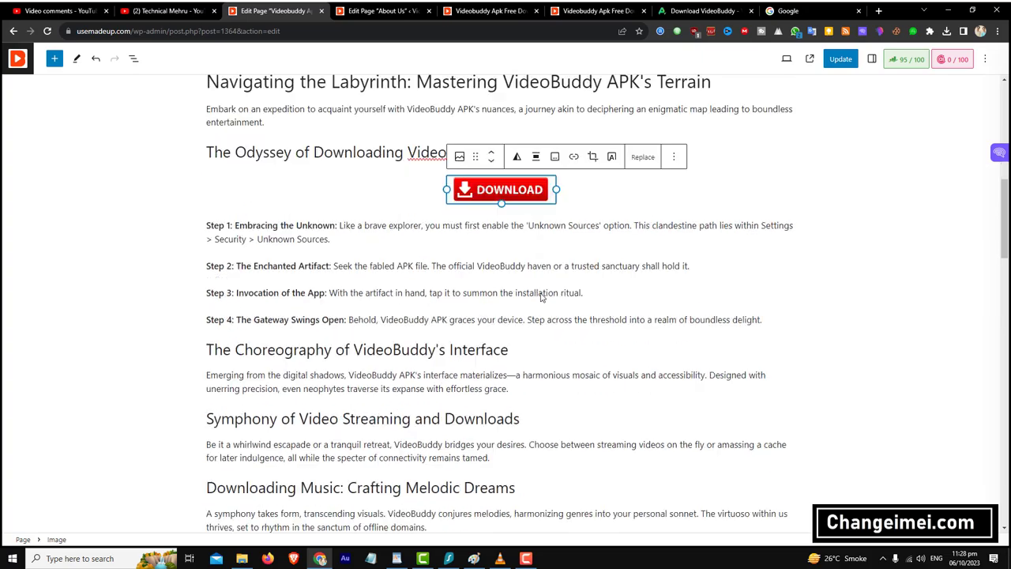
scroll(538, 292, "down", 5)
scroll(573, 297, "up", 8)
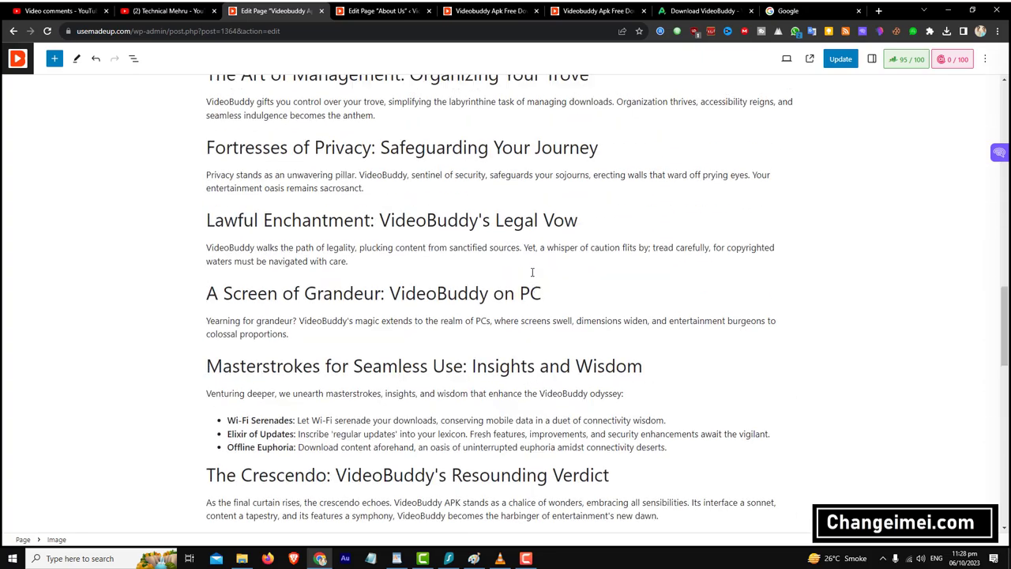
scroll(515, 269, "up", 10)
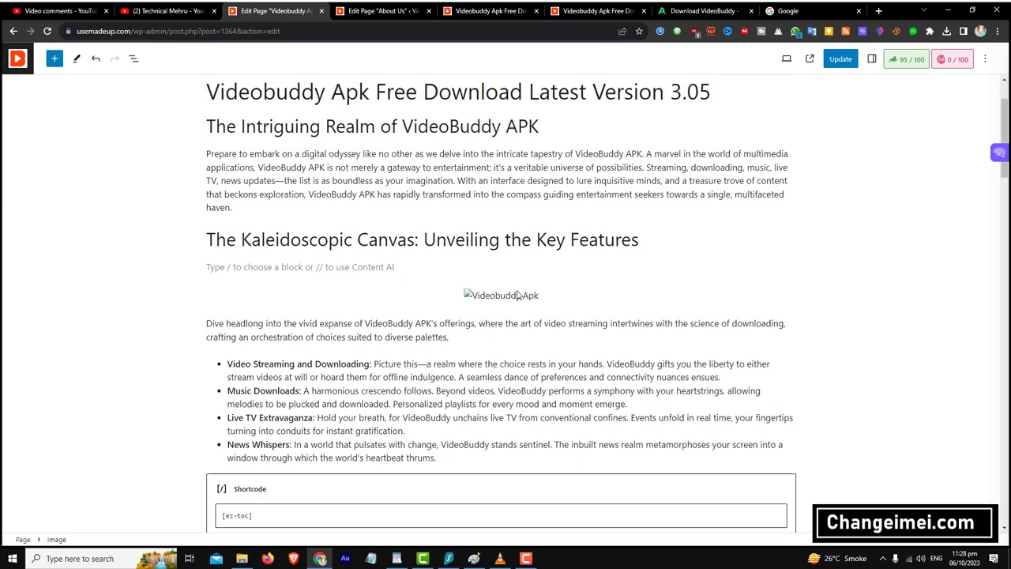
left_click(518, 295)
scroll(571, 249, "down", 1)
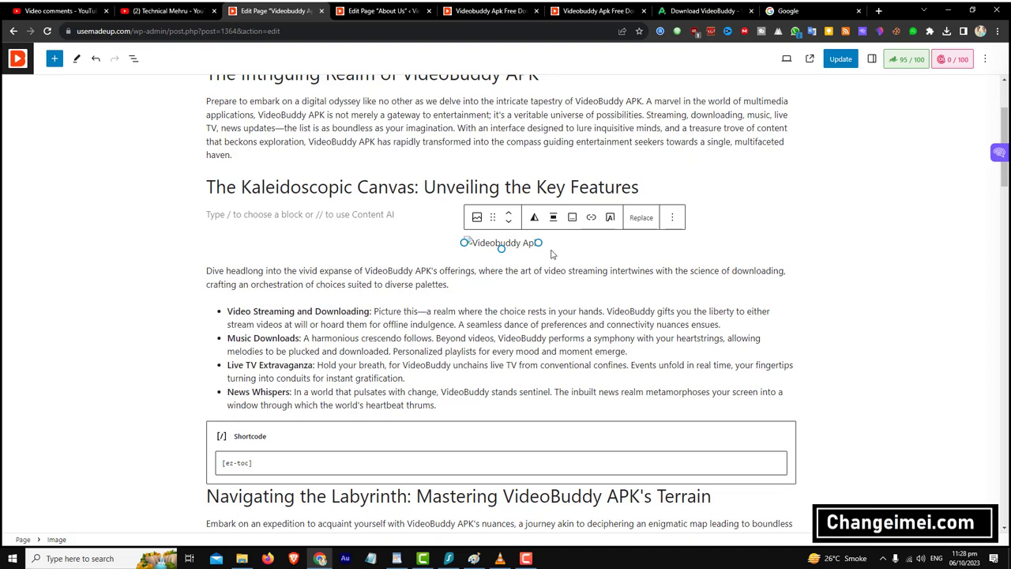
left_click(563, 248)
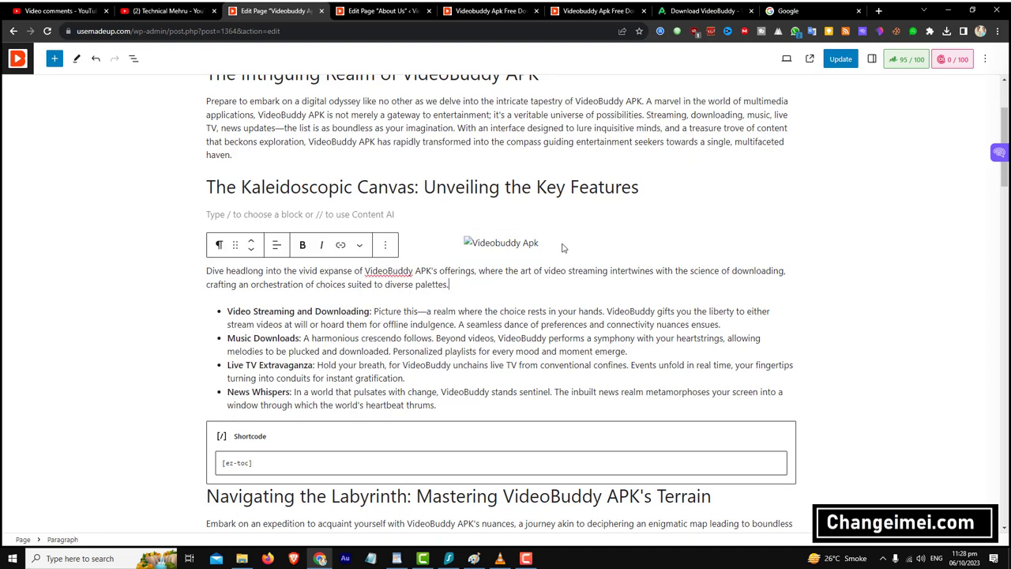
left_click_drag(545, 247, 456, 263)
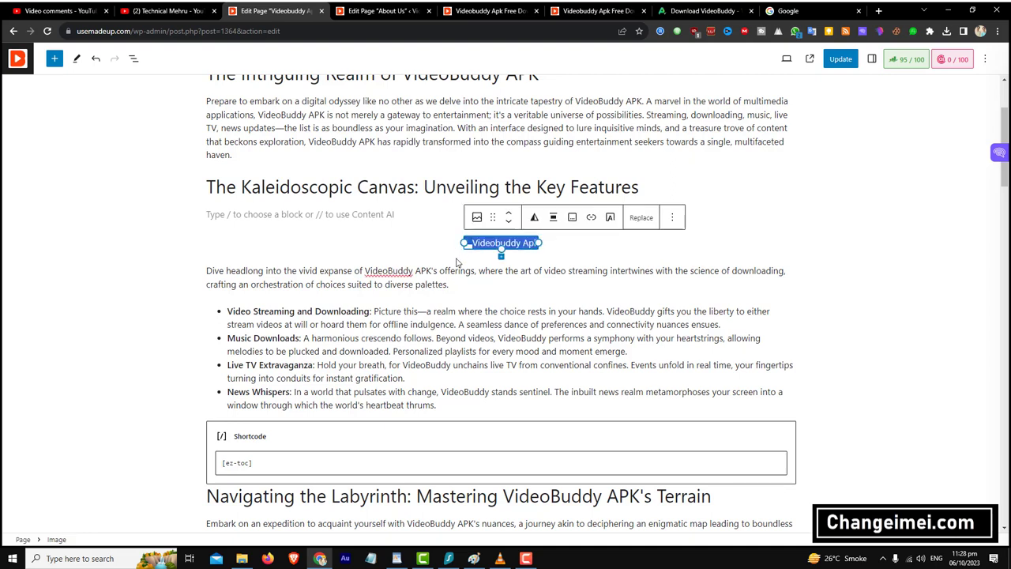
key("Delete")
- Add an Image block with the uploaded VideoBuddy-APK logo under The Kaleidoscopic Canvas heading
left_click(789, 214)
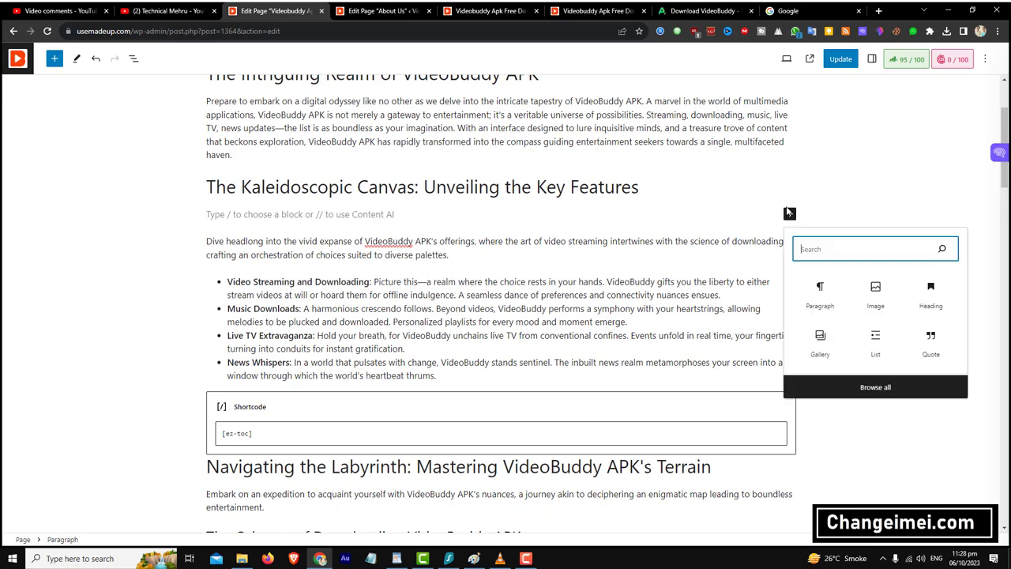
left_click(872, 300)
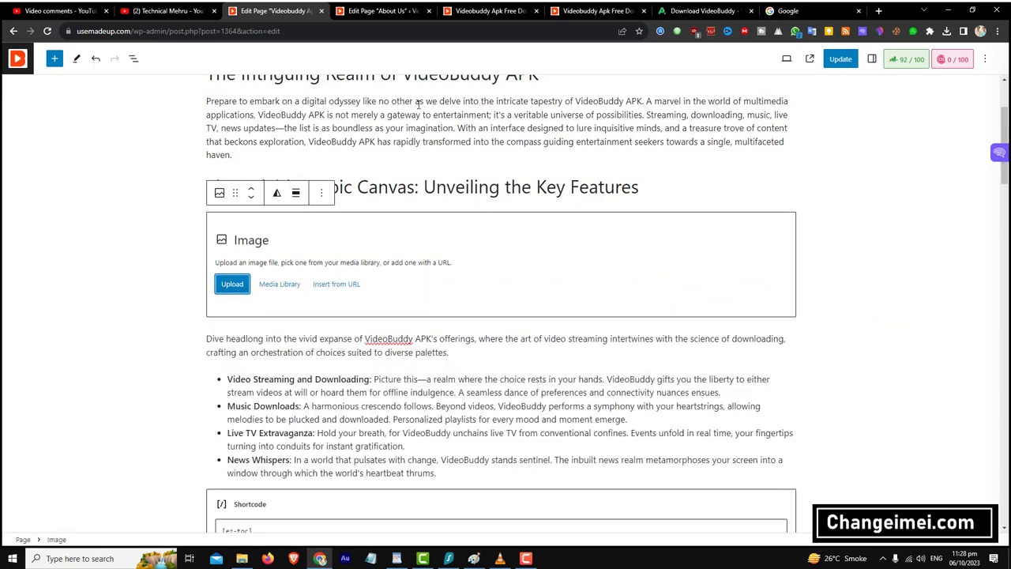
left_click(232, 284)
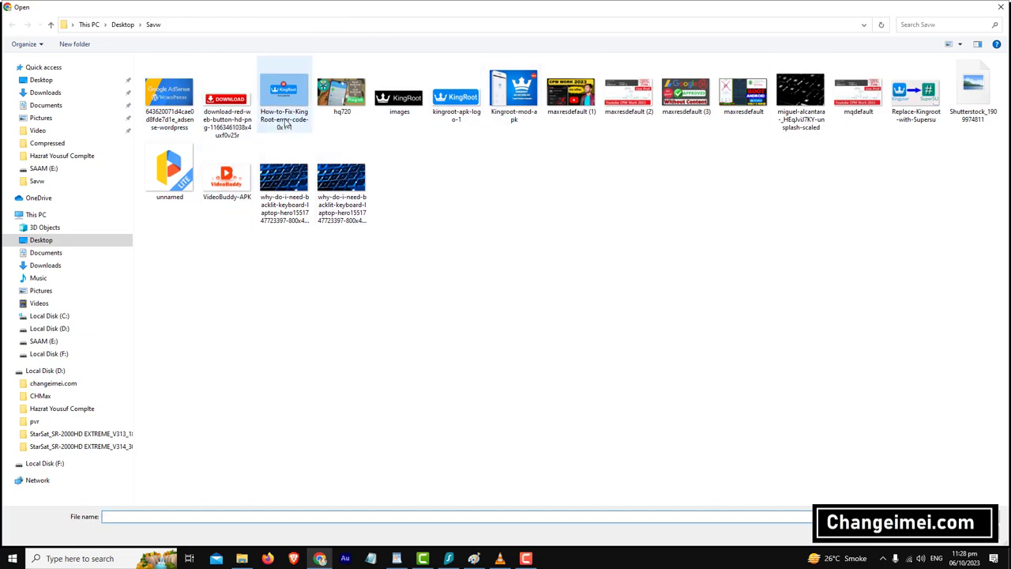
double_click(227, 180)
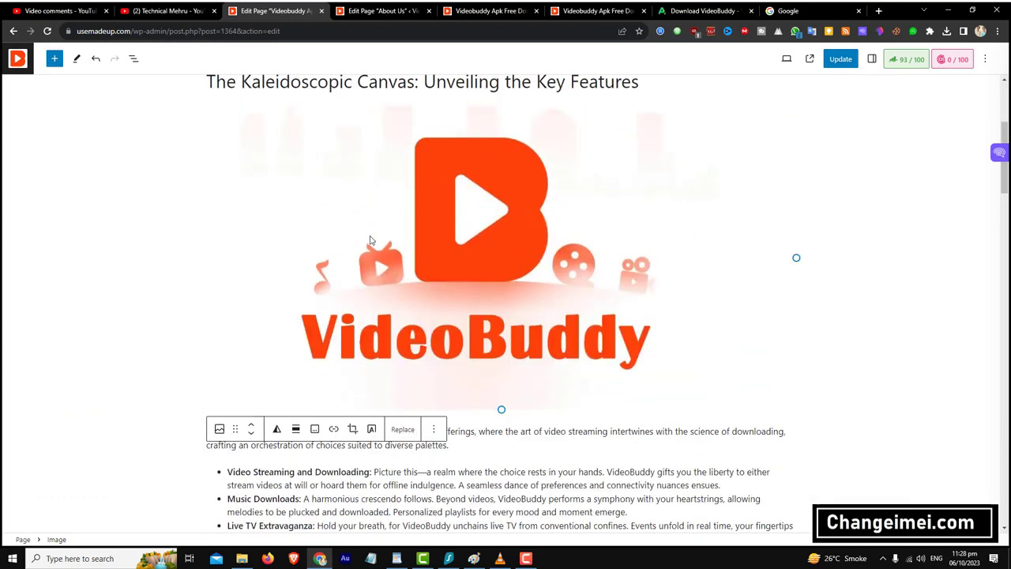
scroll(551, 269, "down", 3)
scroll(547, 263, "down", 4)
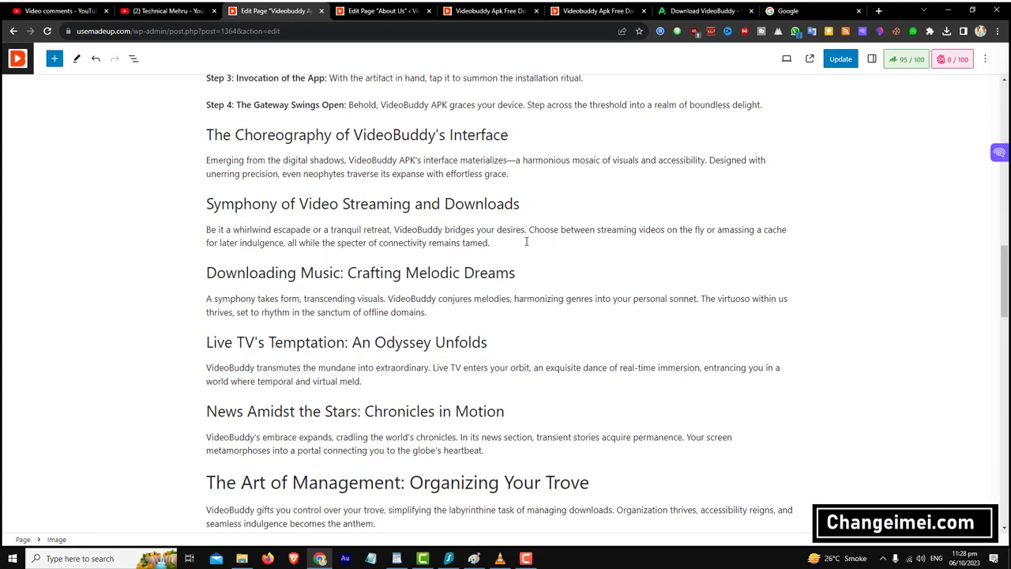
scroll(511, 293, "up", 5)
left_click(503, 291)
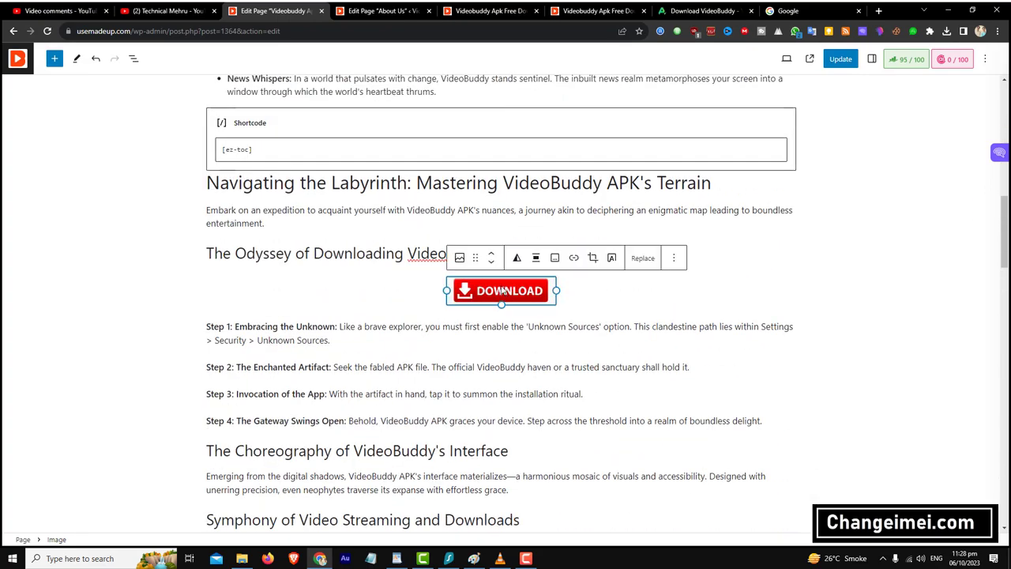
scroll(503, 291, "up", 10)
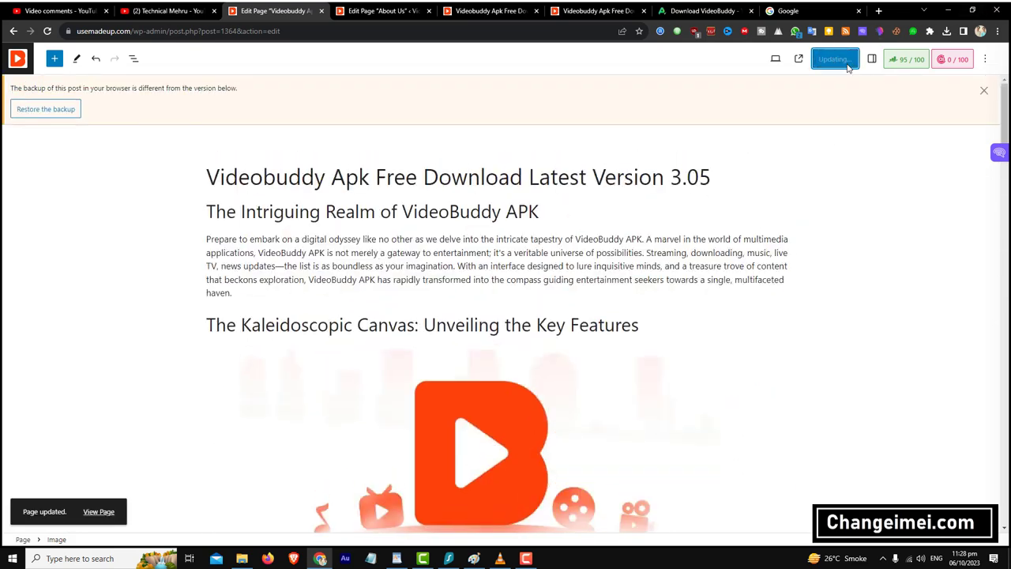
- Reload the live post and confirm the DOWNLOAD button opens the apkpure page
left_click(492, 13)
scroll(620, 103, "up", 4)
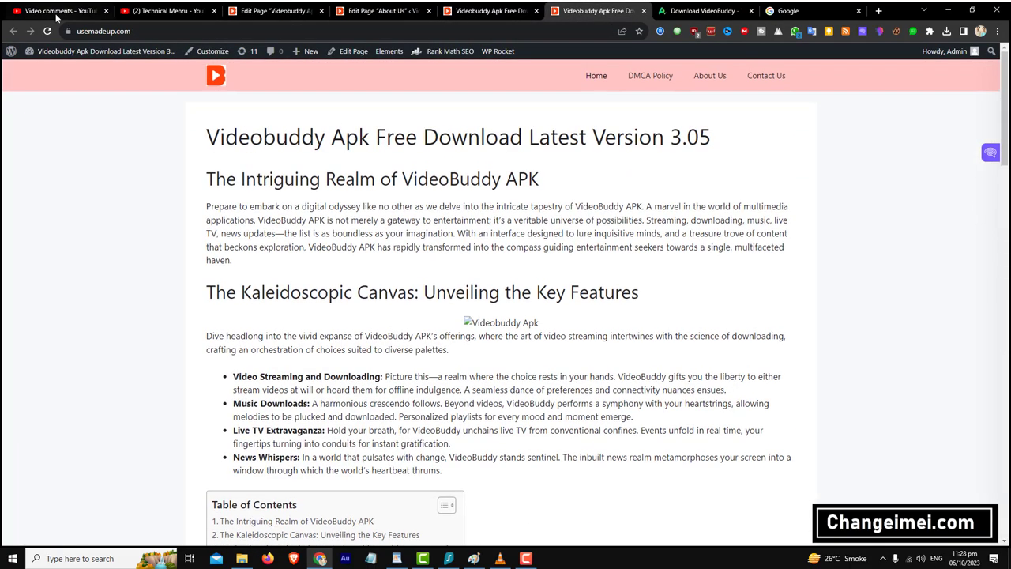
left_click(46, 31)
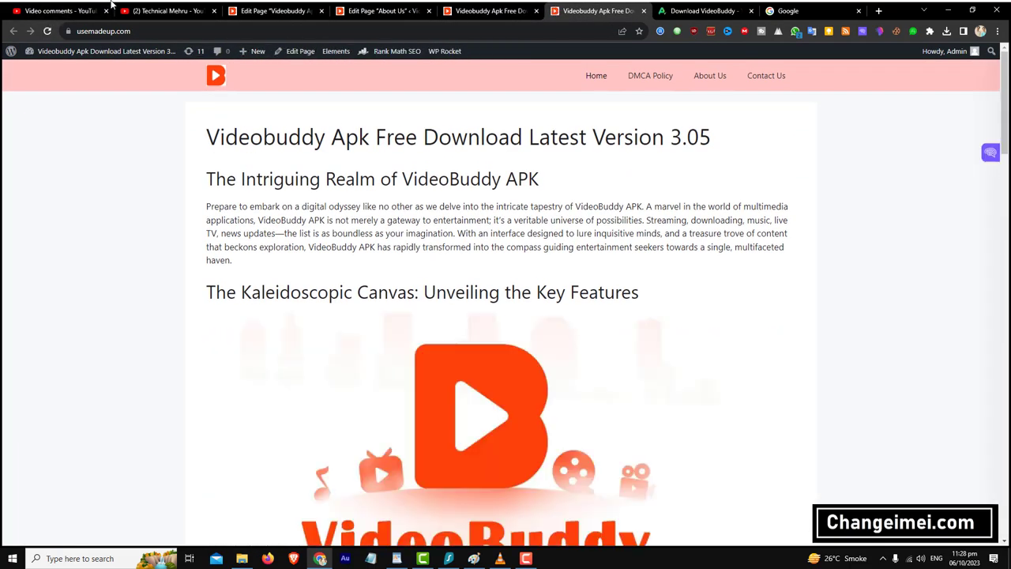
scroll(282, 255, "down", 6)
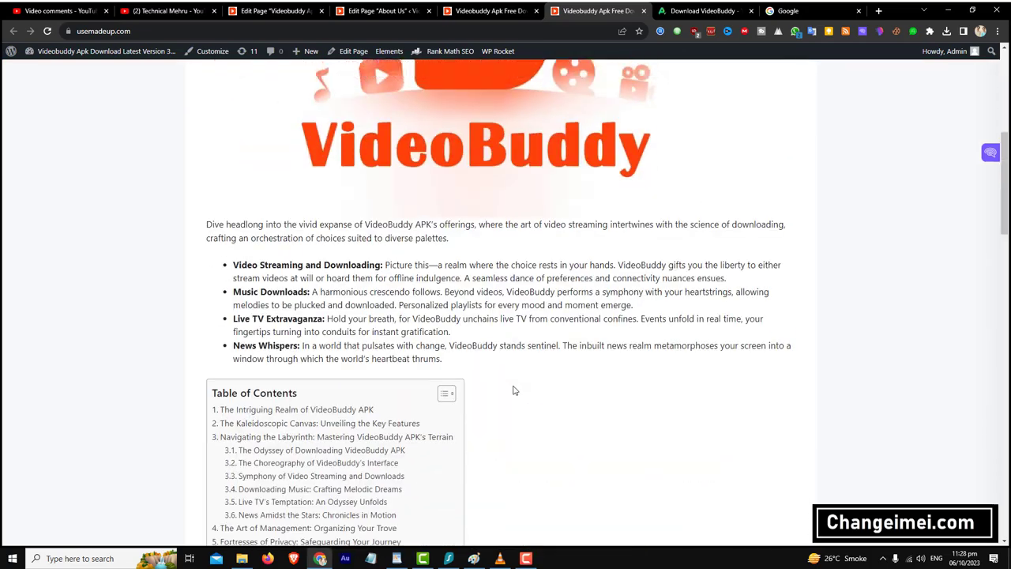
scroll(506, 379, "up", 3)
scroll(501, 376, "down", 5)
left_click(261, 277)
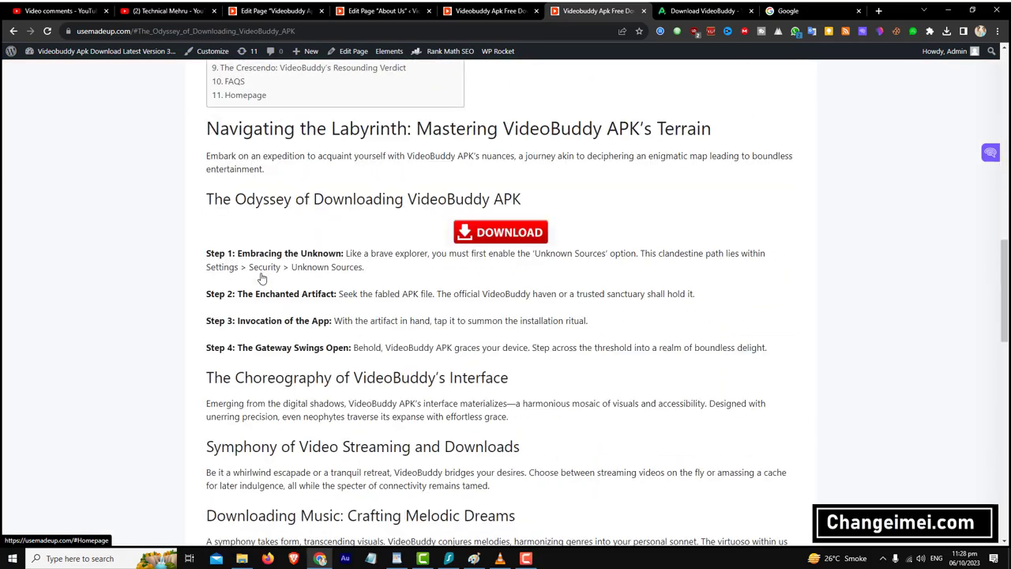
left_click(534, 100)
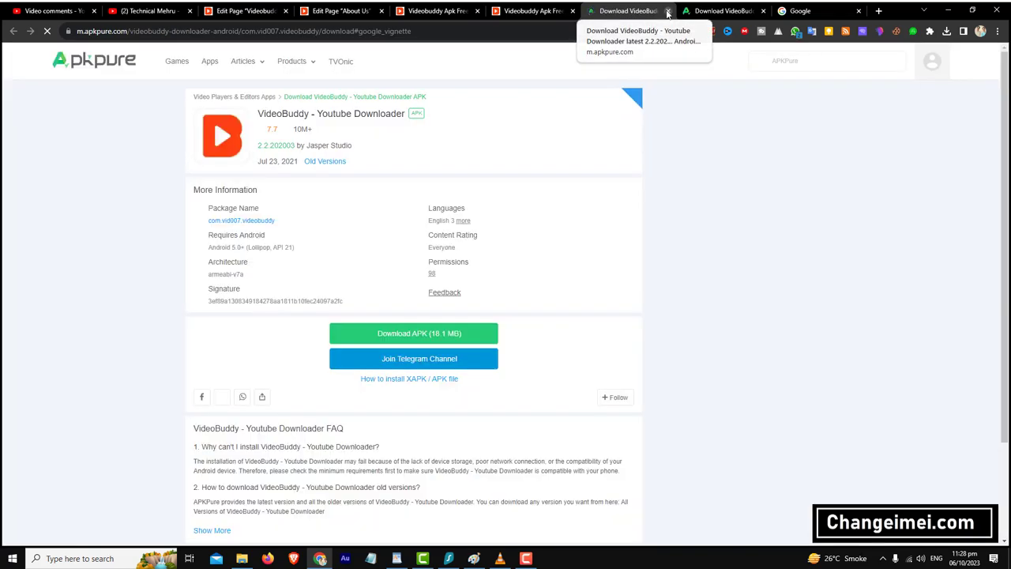
left_click(668, 11)
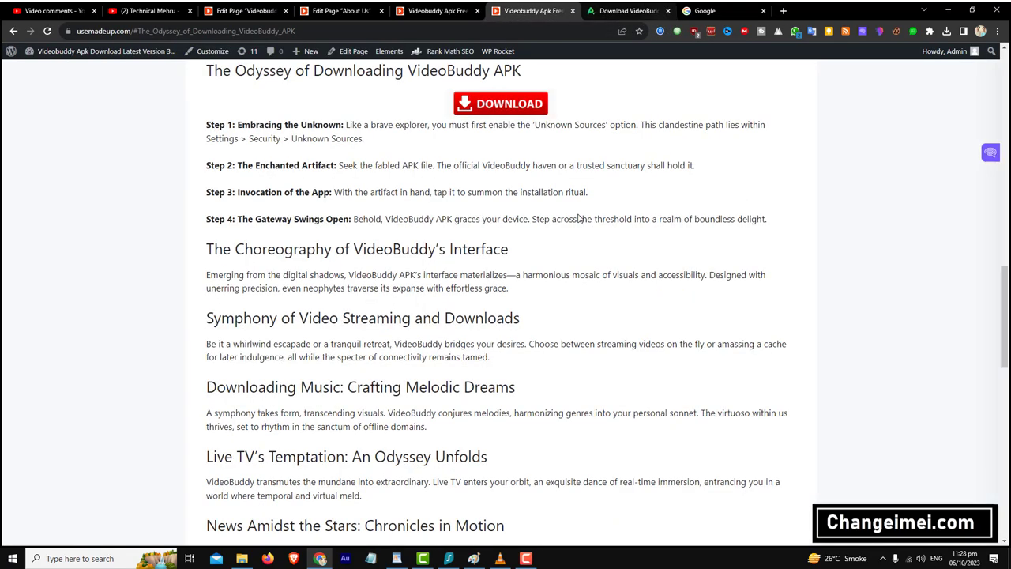
- Expand the FAQs about downloaded videos and whether offline video is sacrosanct
scroll(544, 275, "down", 15)
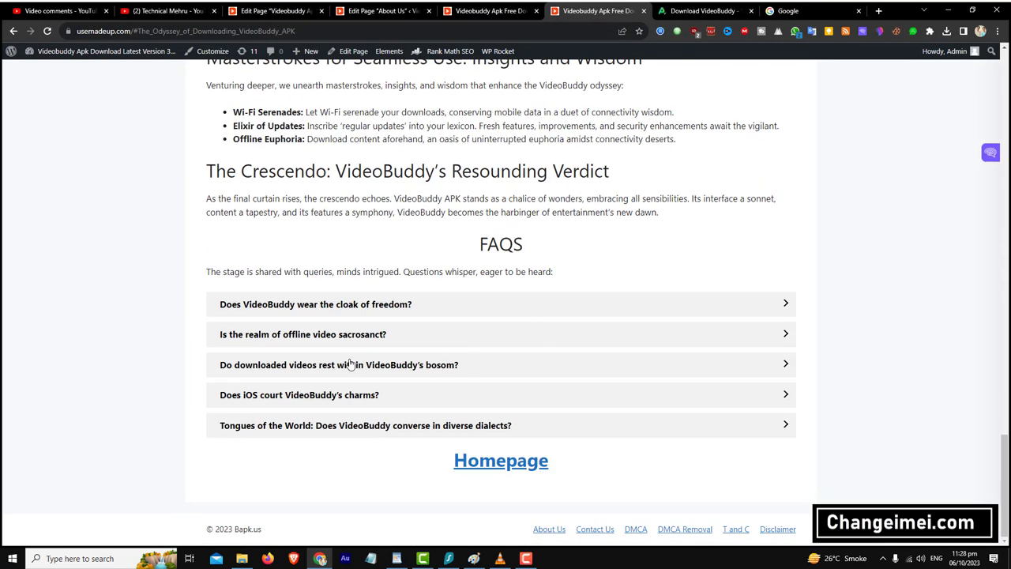
left_click(357, 366)
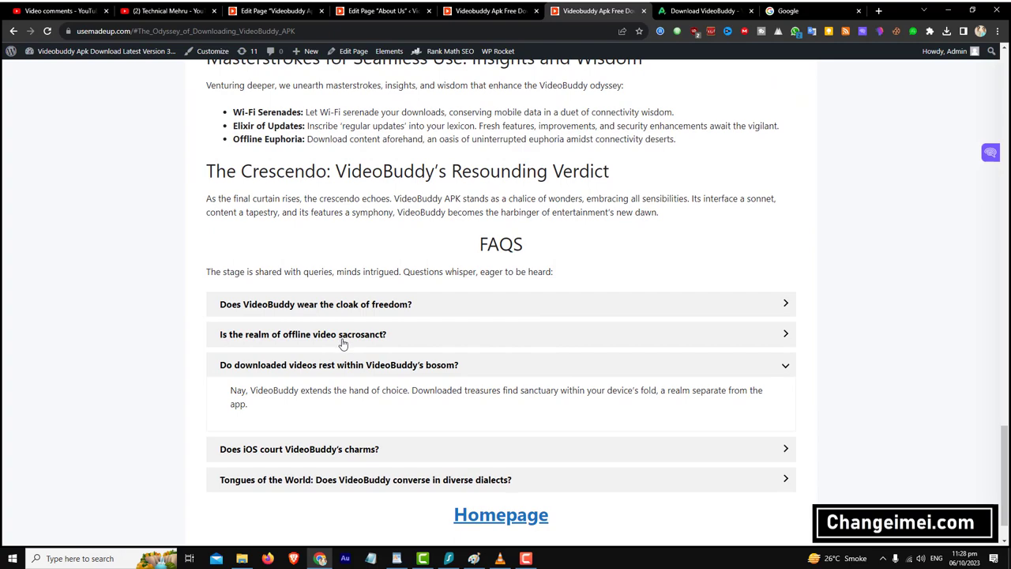
left_click(343, 338)
scroll(433, 404, "down", 1)
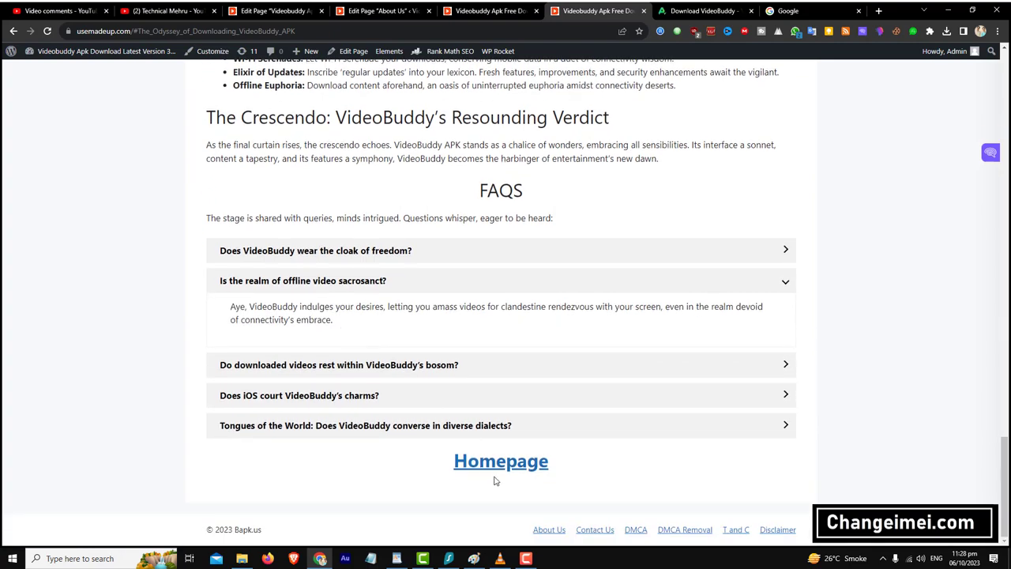